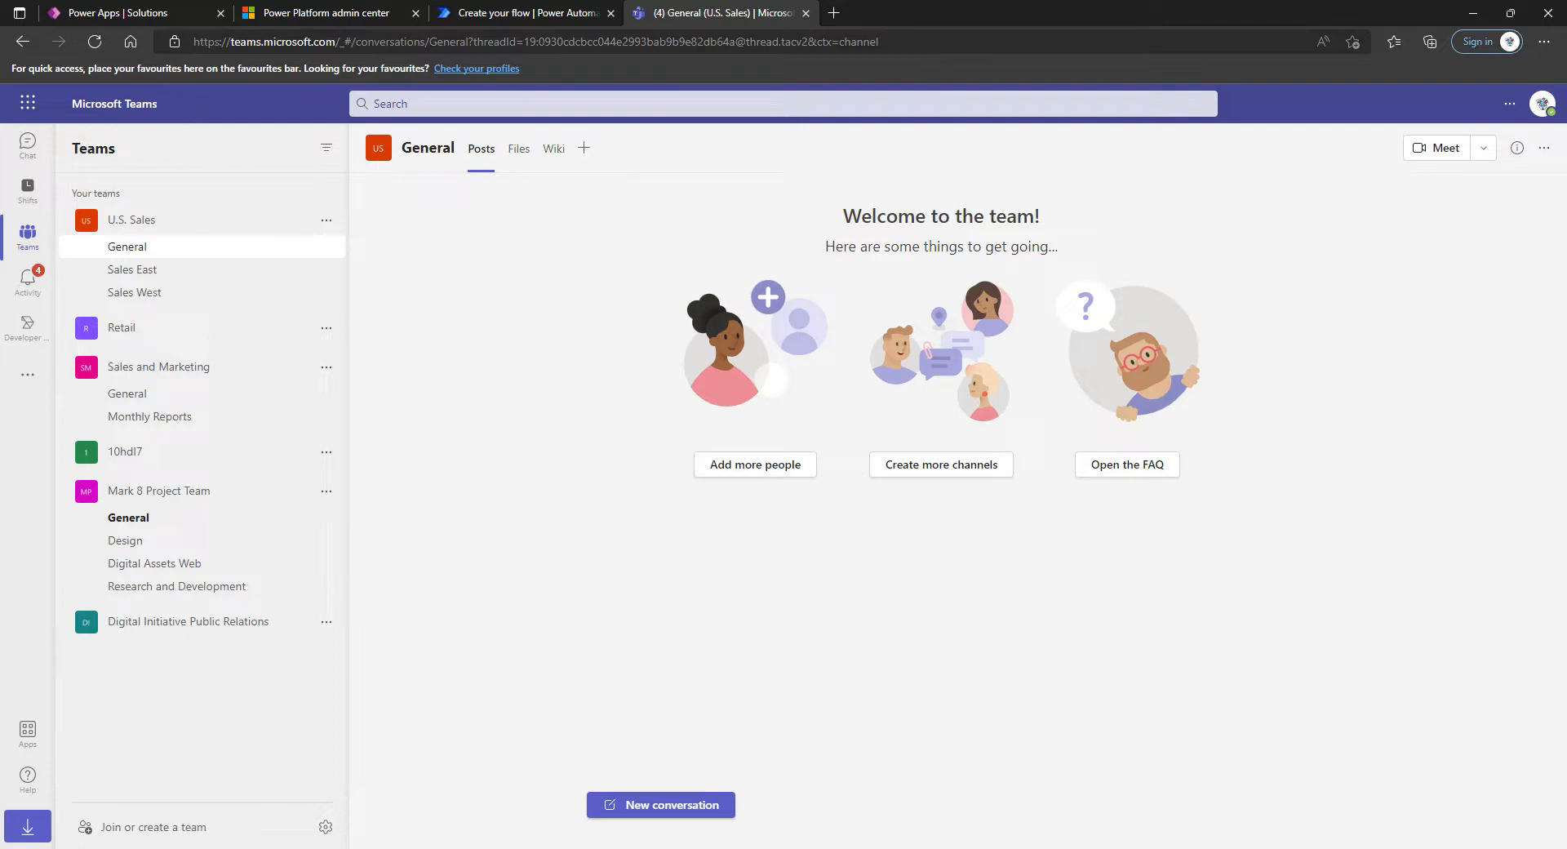
# - Create a private team from scratch named CoE without adding any members
pyautogui.click(173, 828)
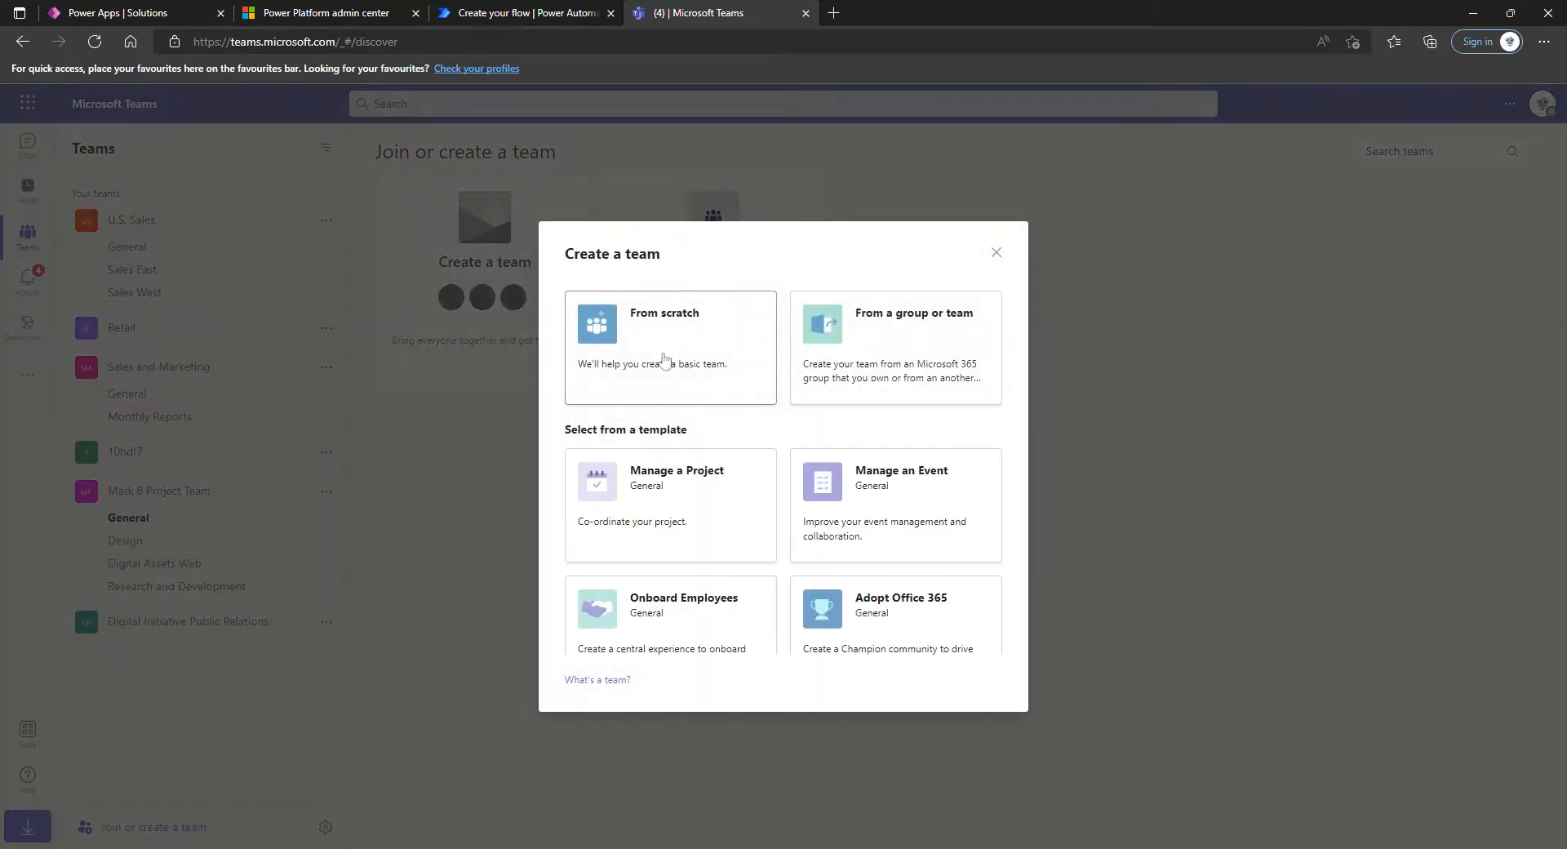
pyautogui.click(687, 367)
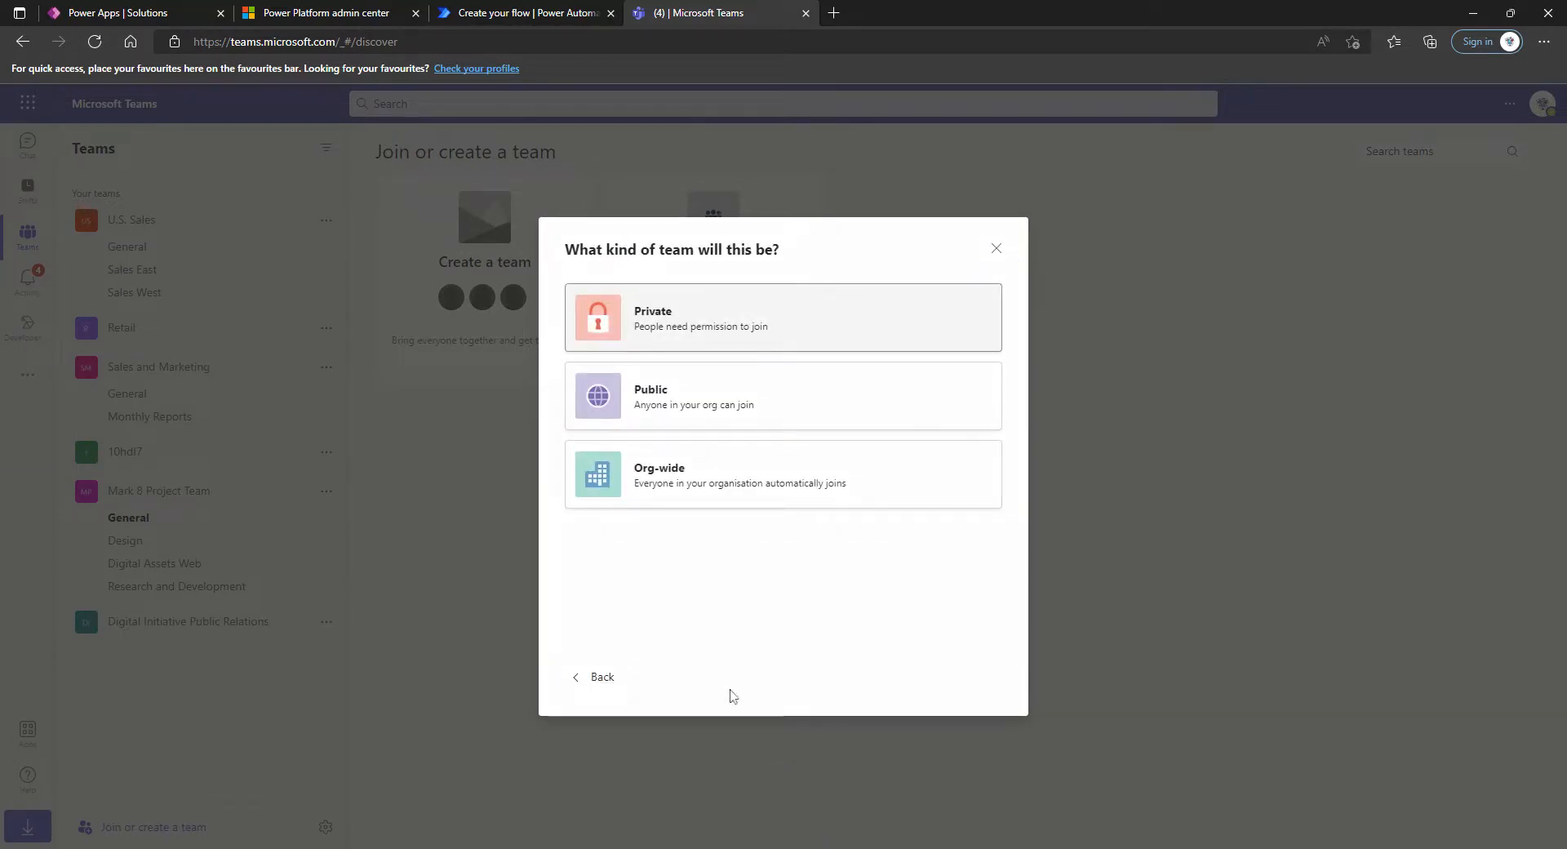
pyautogui.click(710, 320)
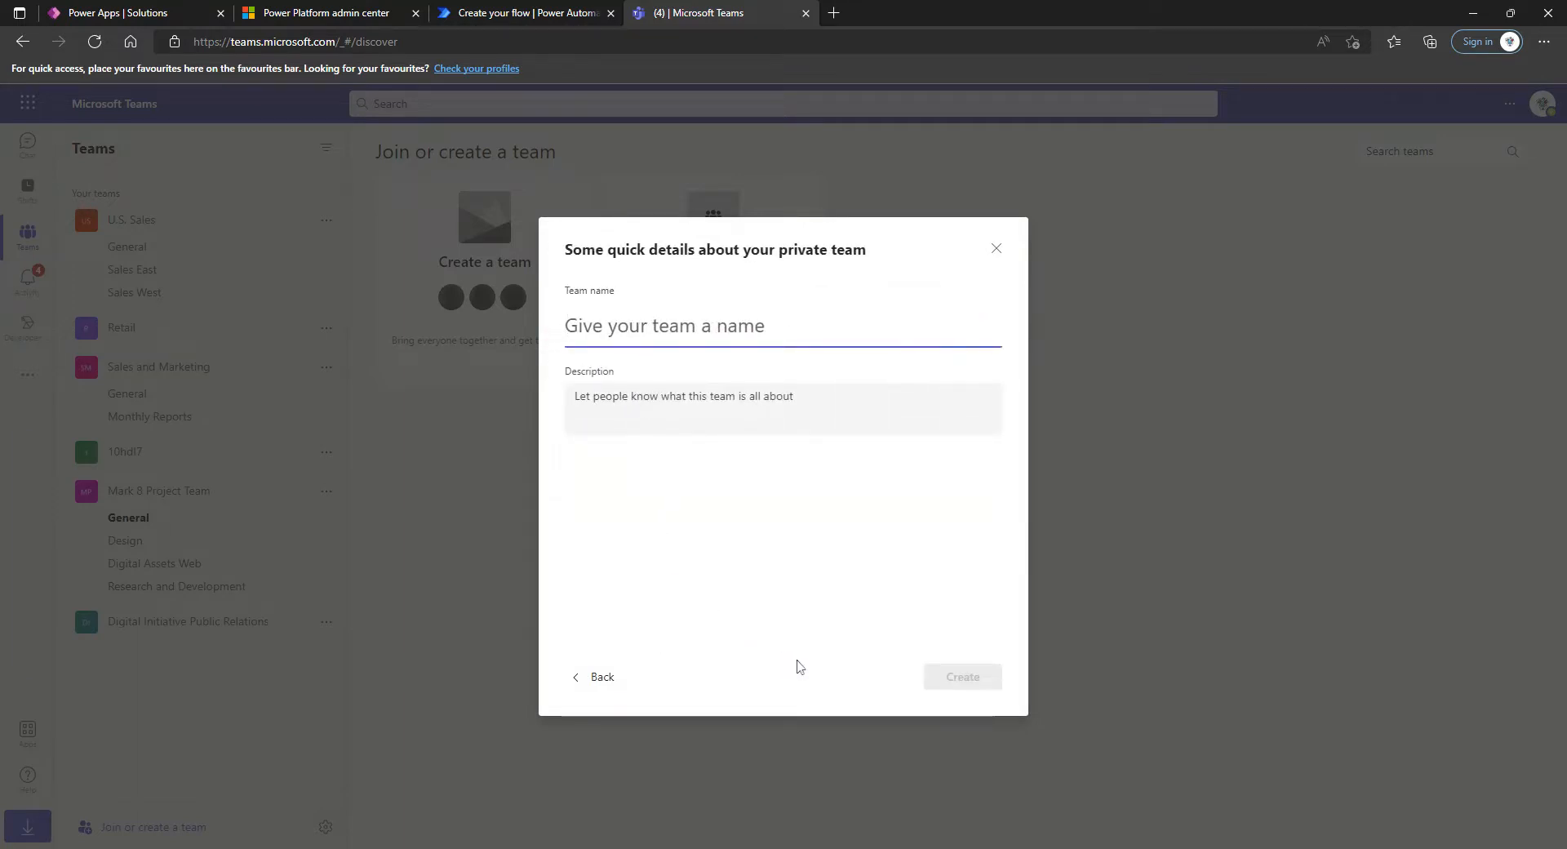
pyautogui.write('C')
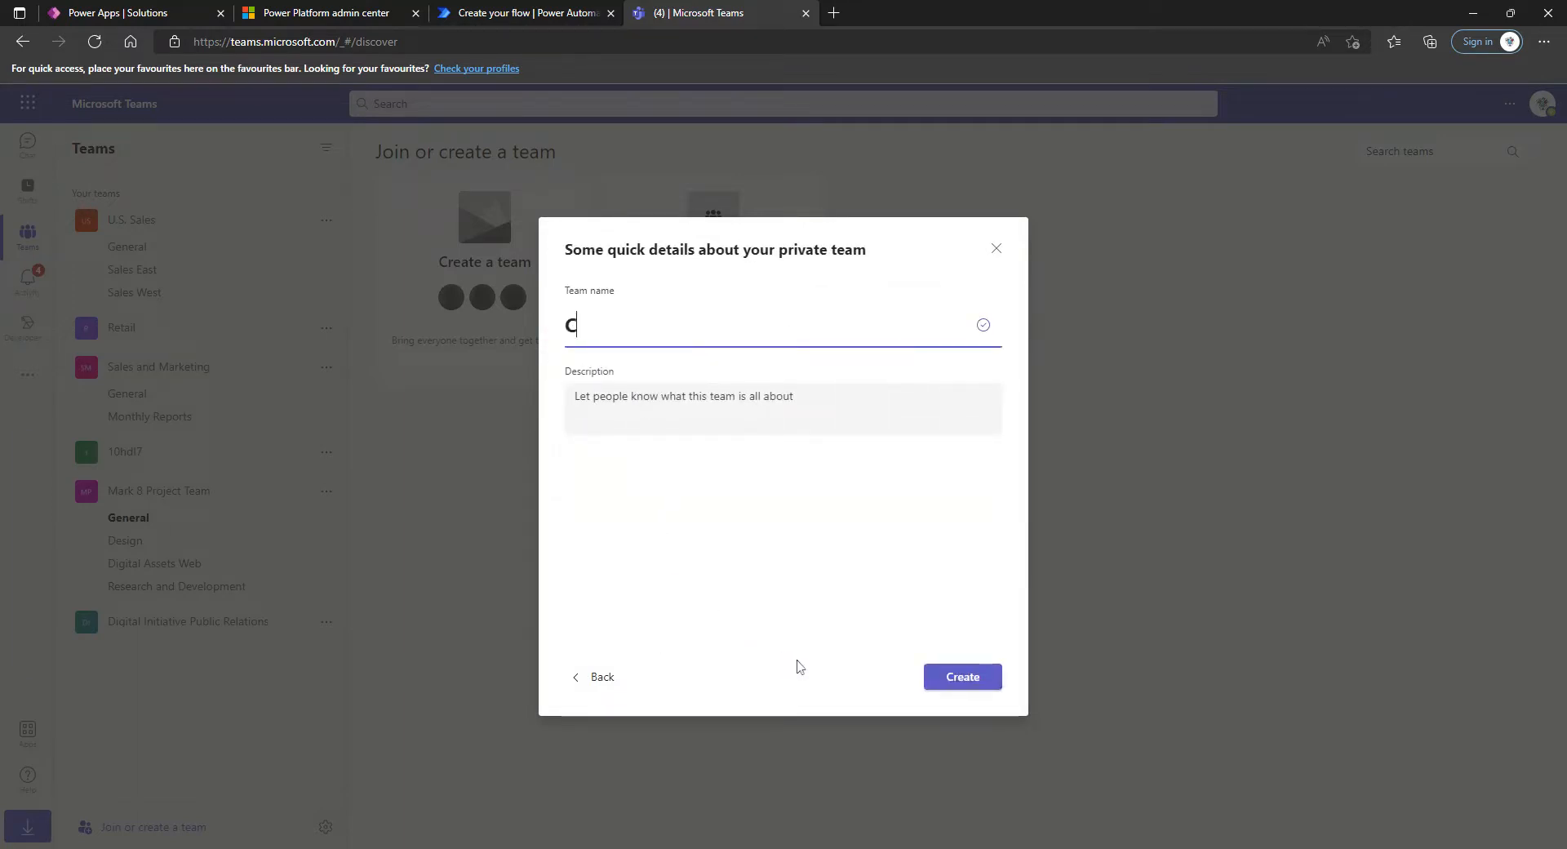
pyautogui.write('oE')
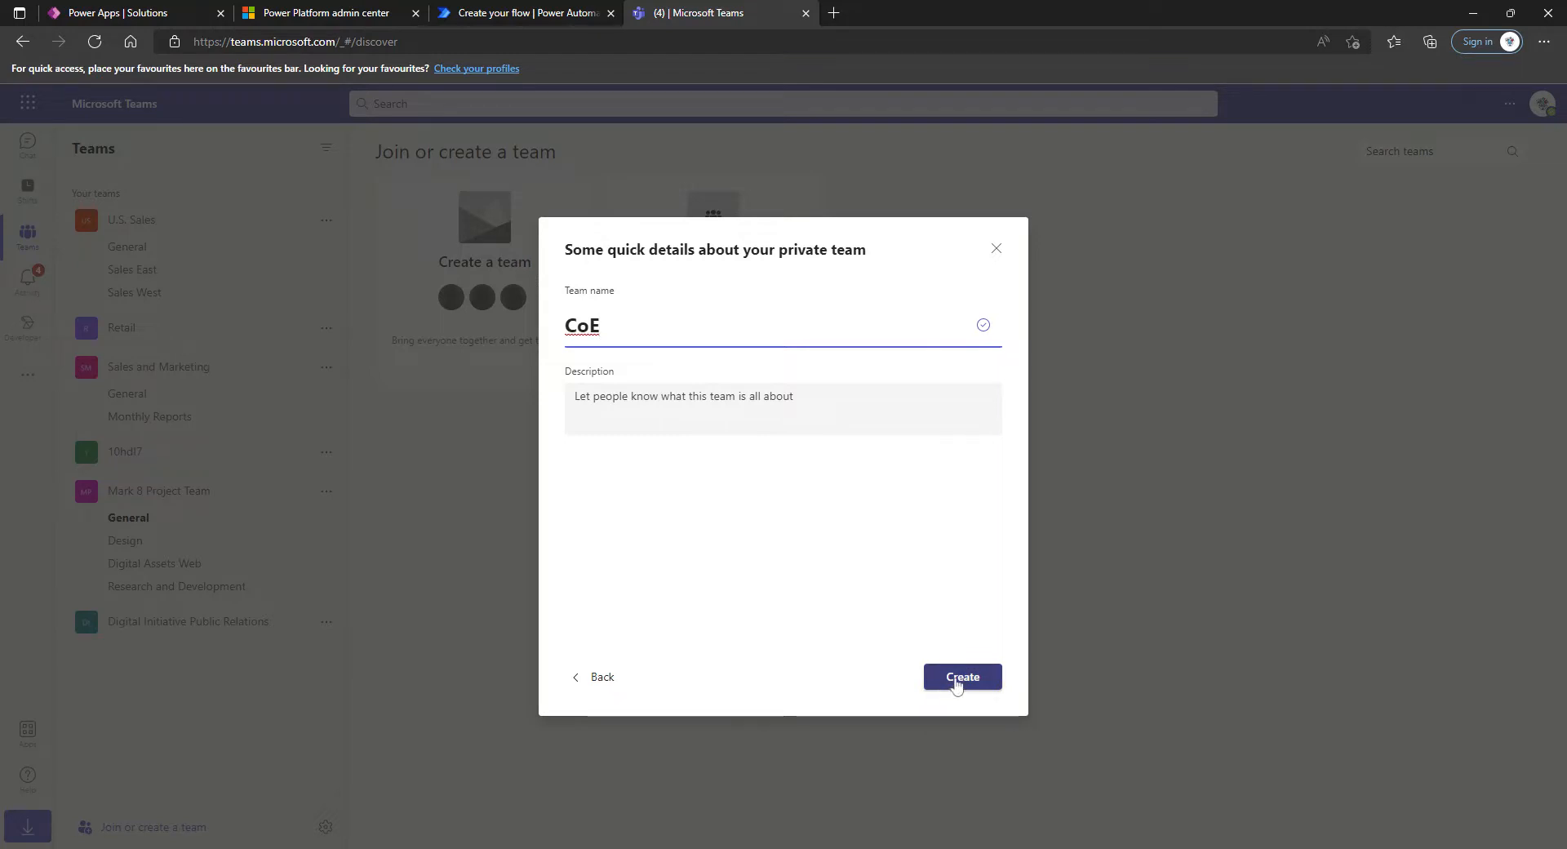
pyautogui.click(960, 683)
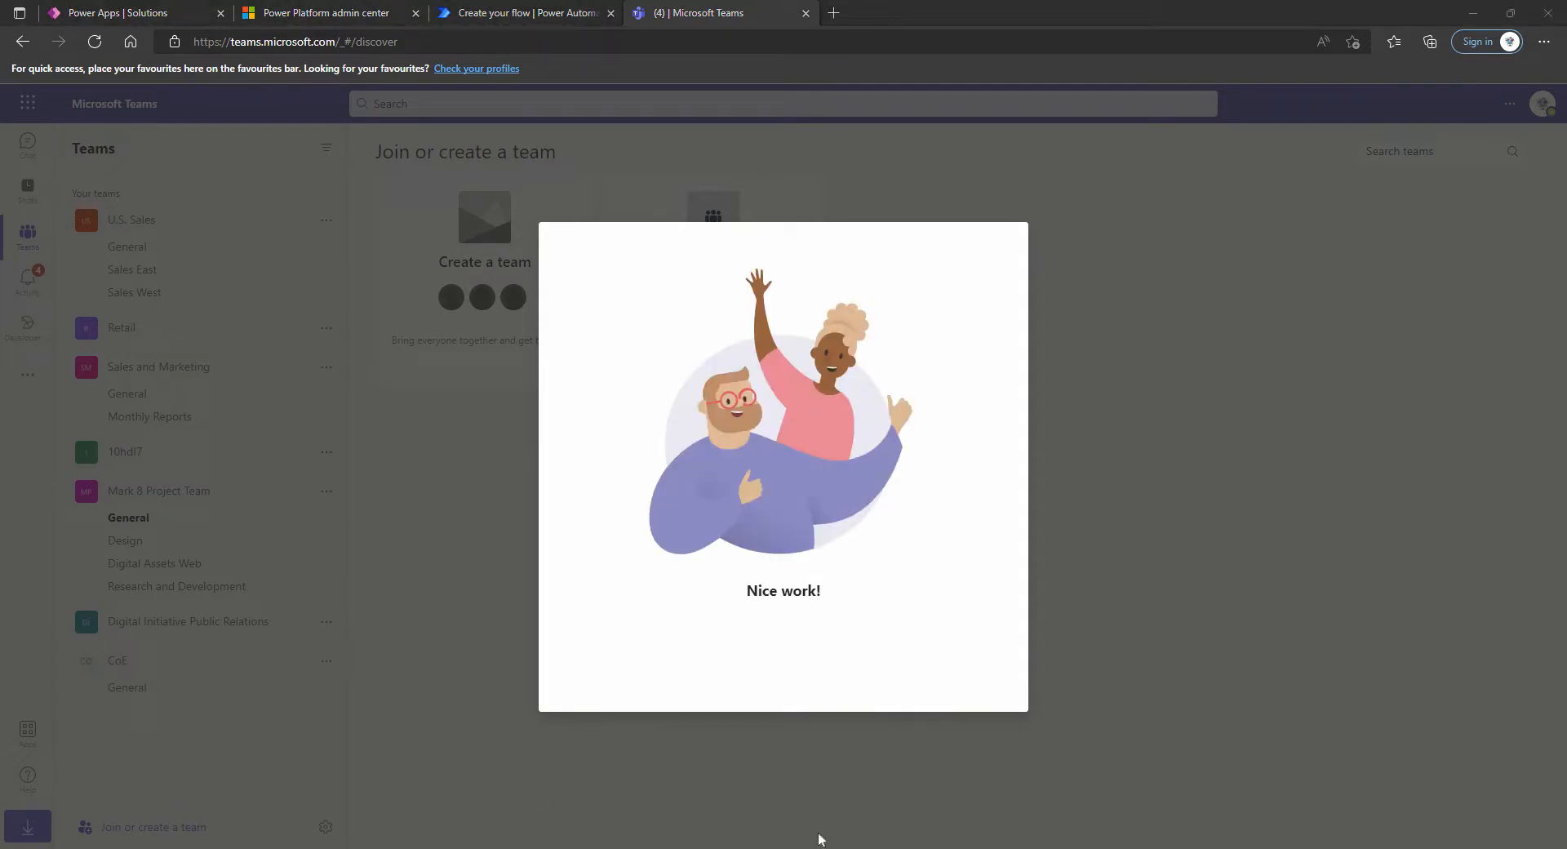
pyautogui.click(1120, 406)
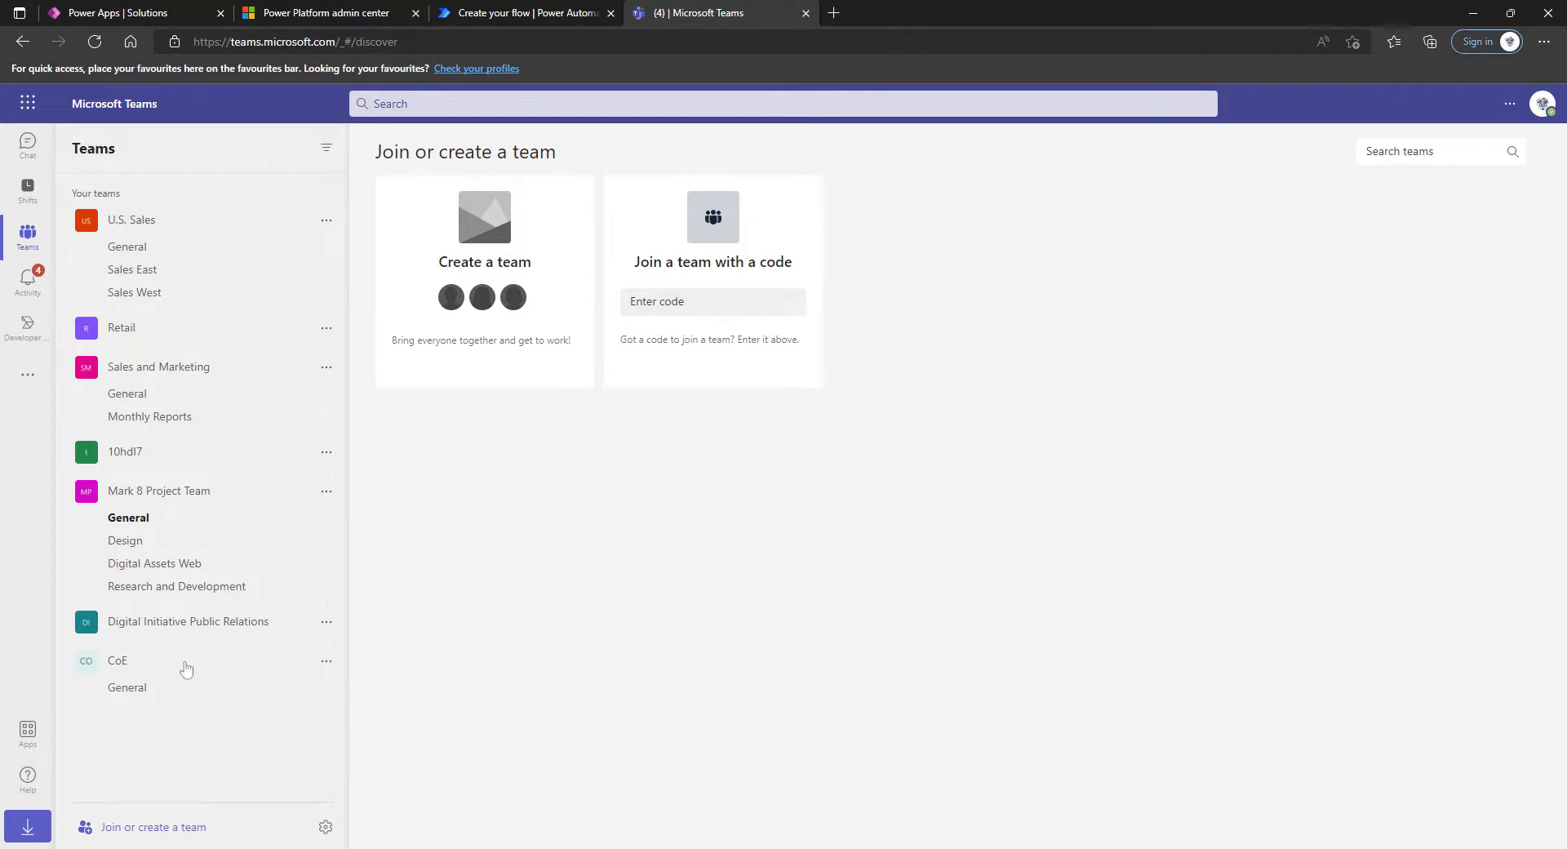
# - Find the Power Apps app by searching for "power" and add it to Teams
pyautogui.click(33, 380)
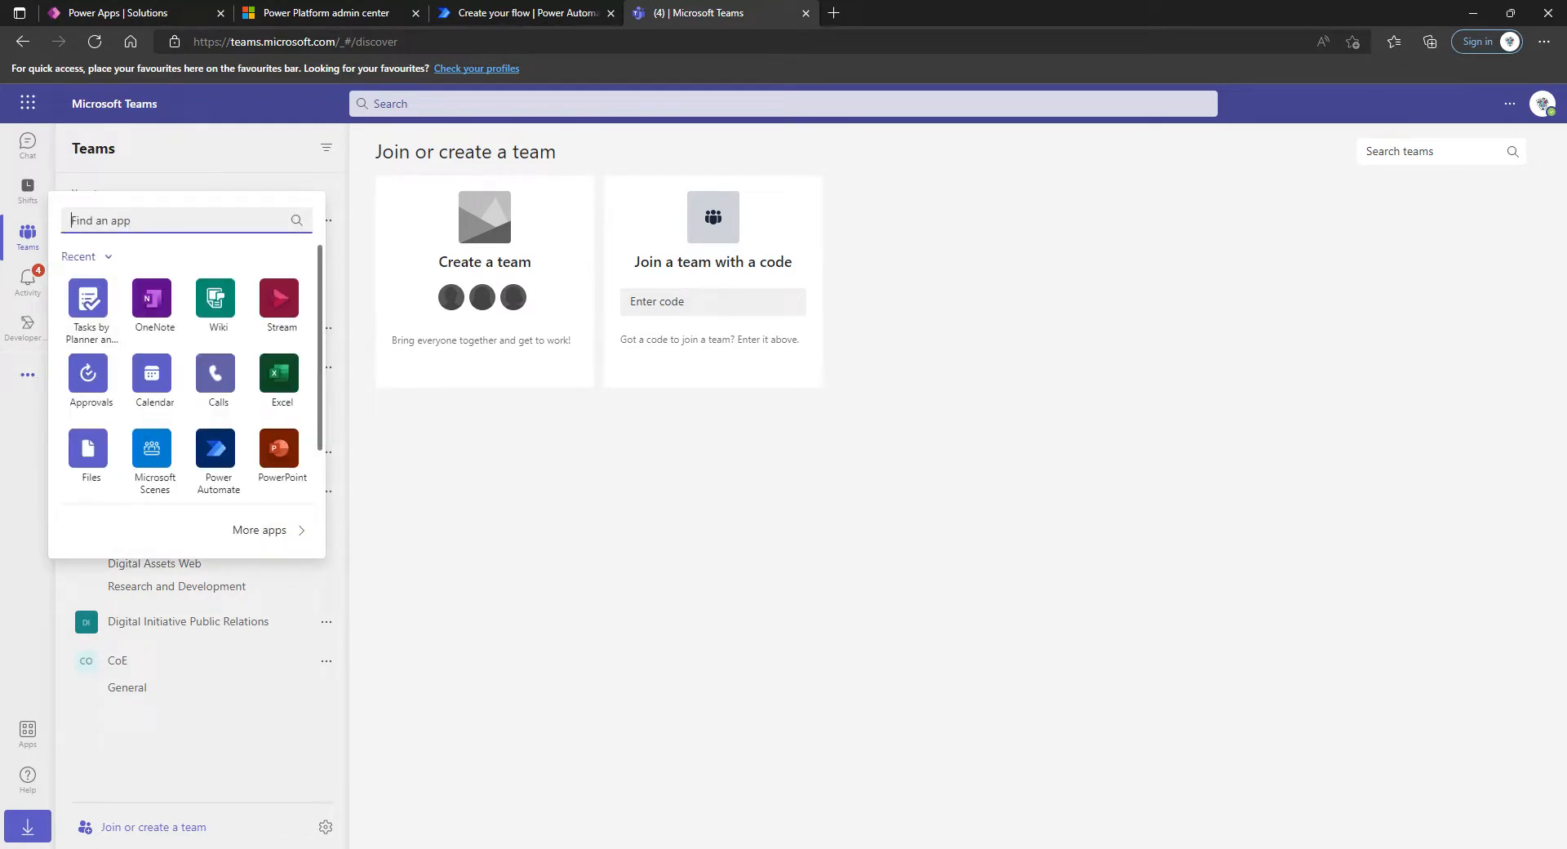
pyautogui.write('power')
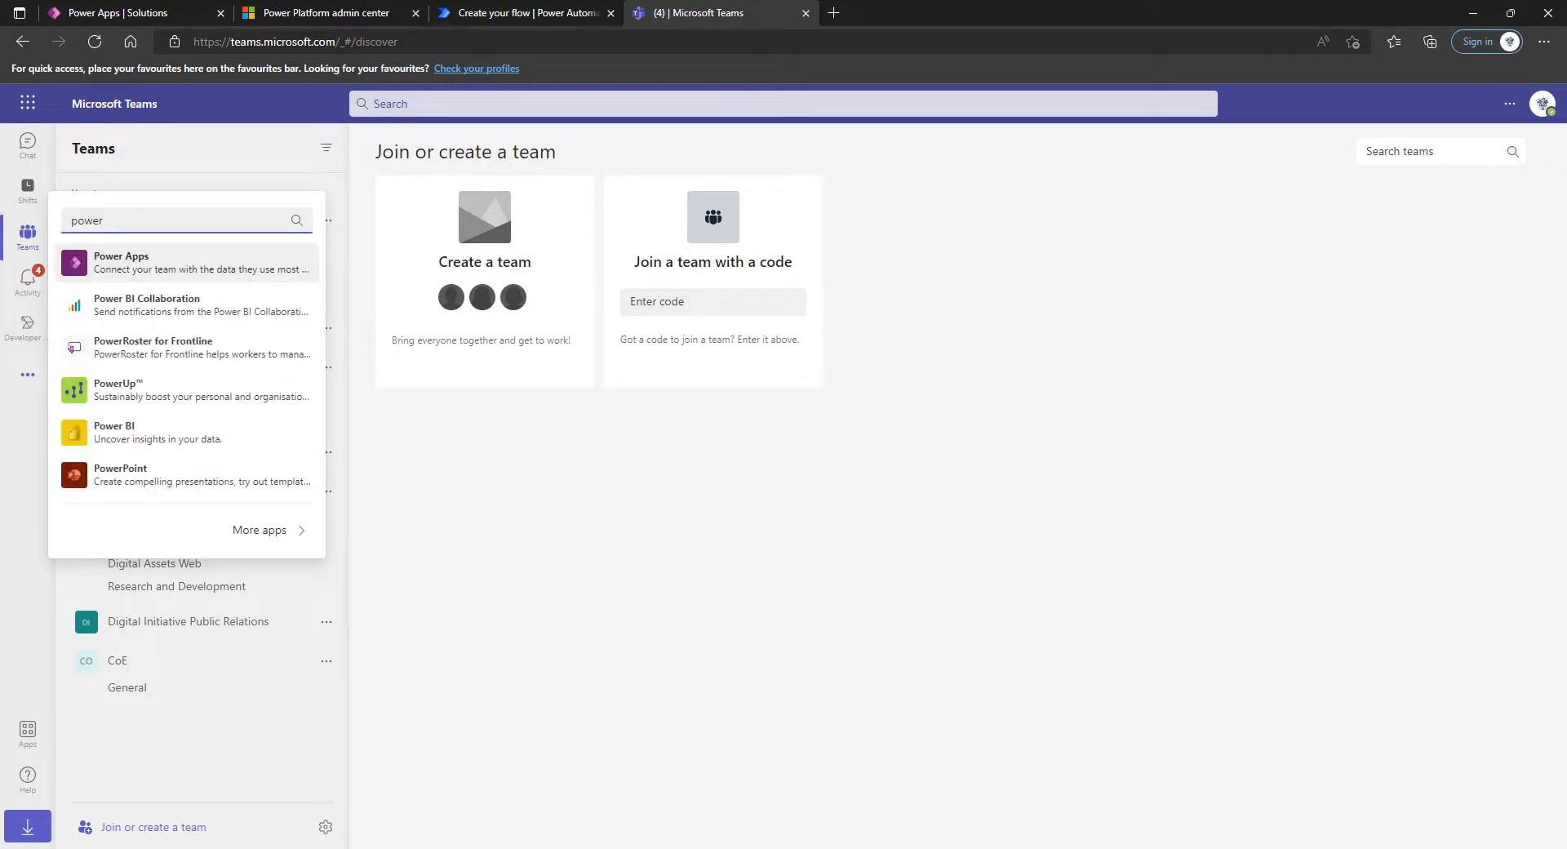
pyautogui.press('Escape')
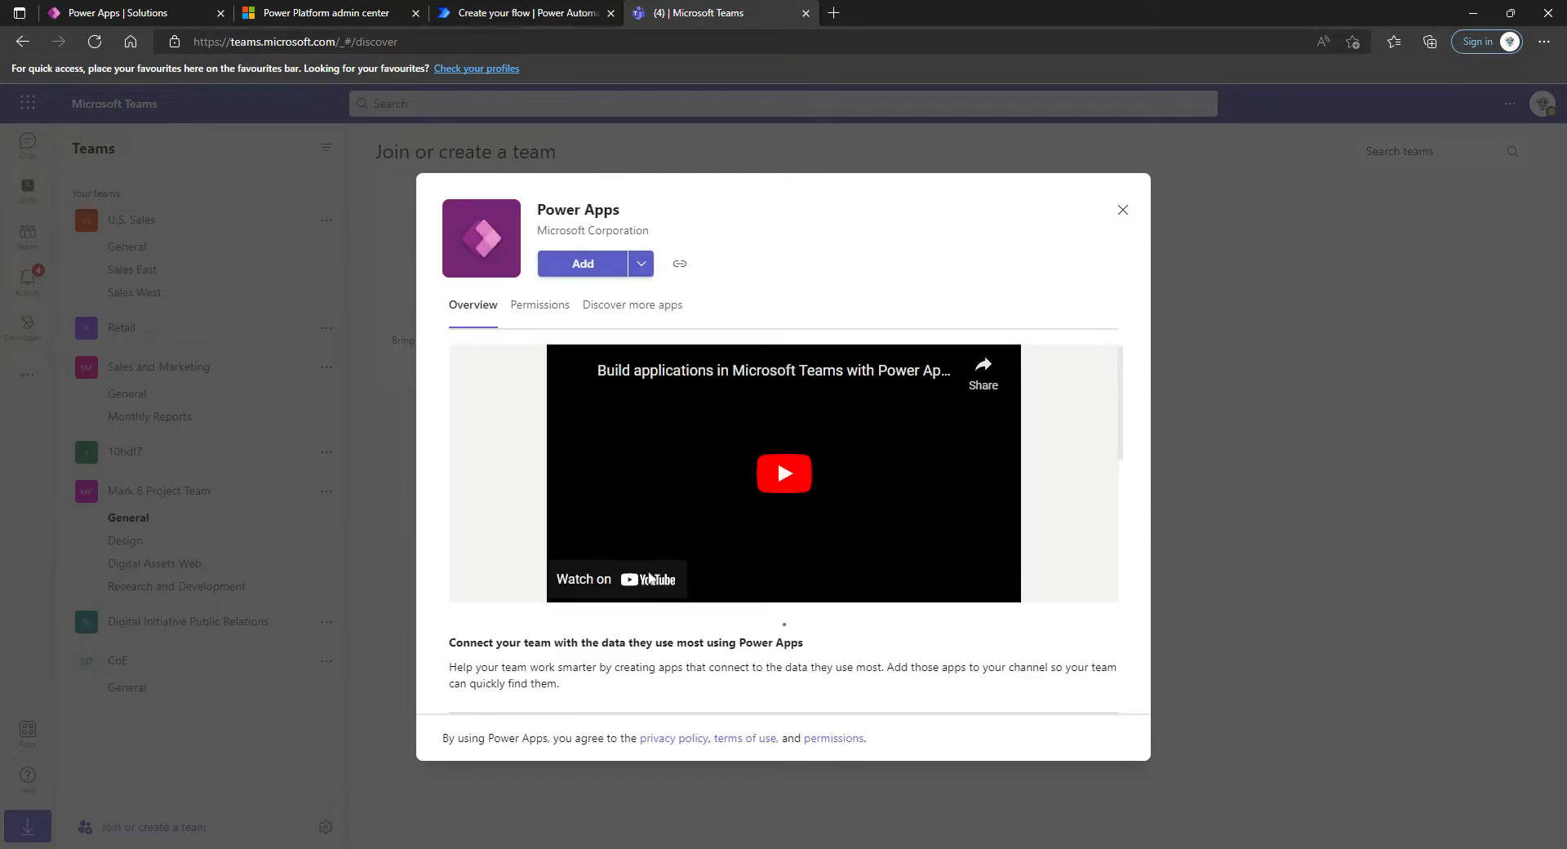
pyautogui.click(583, 264)
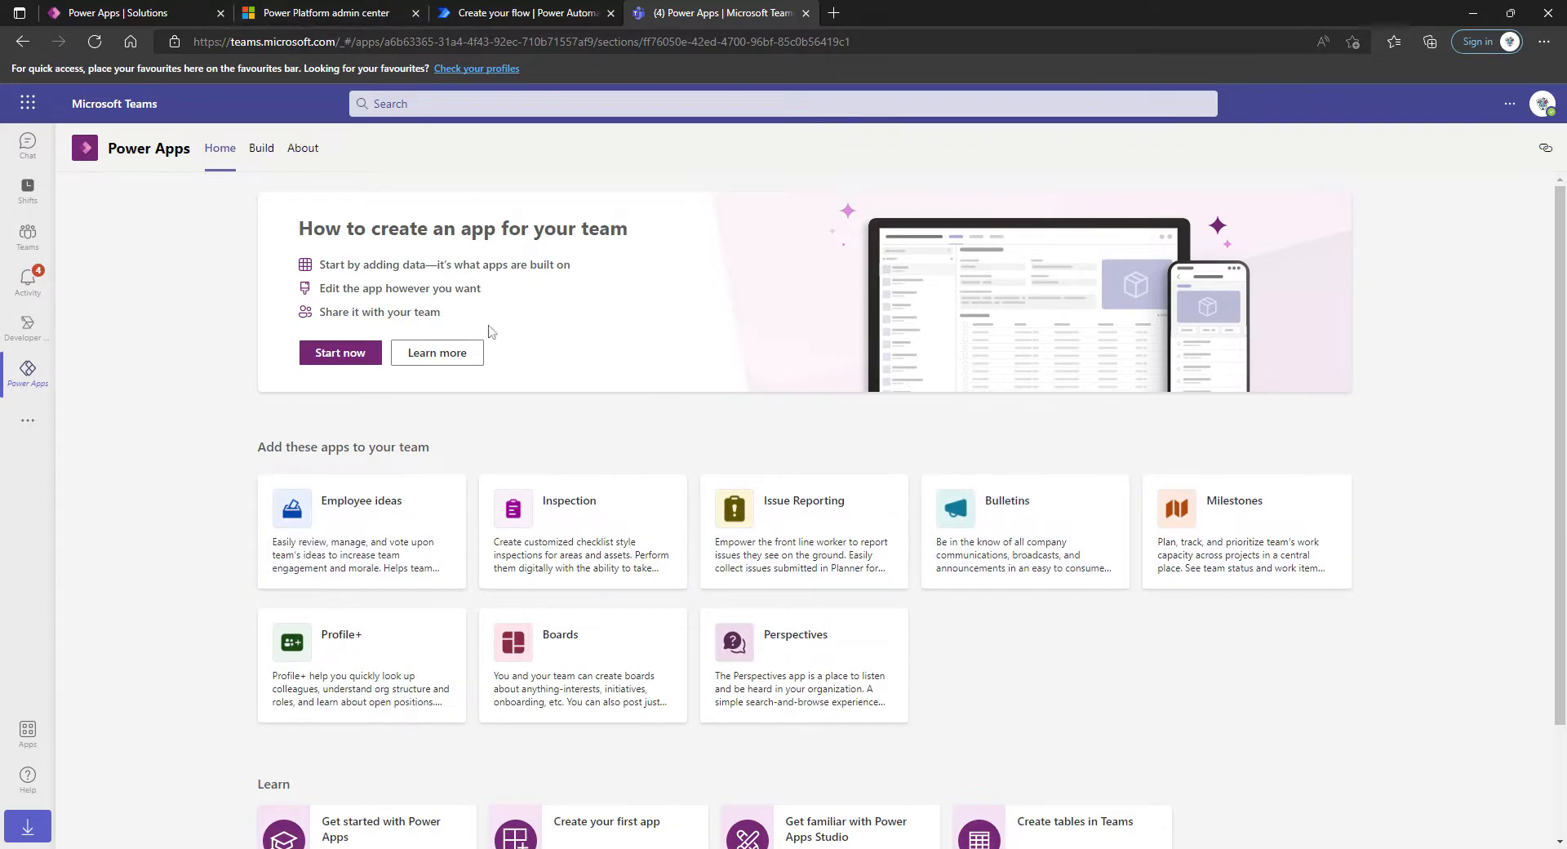
# - Review the environments, Dataverse analytics and Microsoft Teams capacity in the Power Platform admin center, and return to Microsoft Teams
pyautogui.click(364, 11)
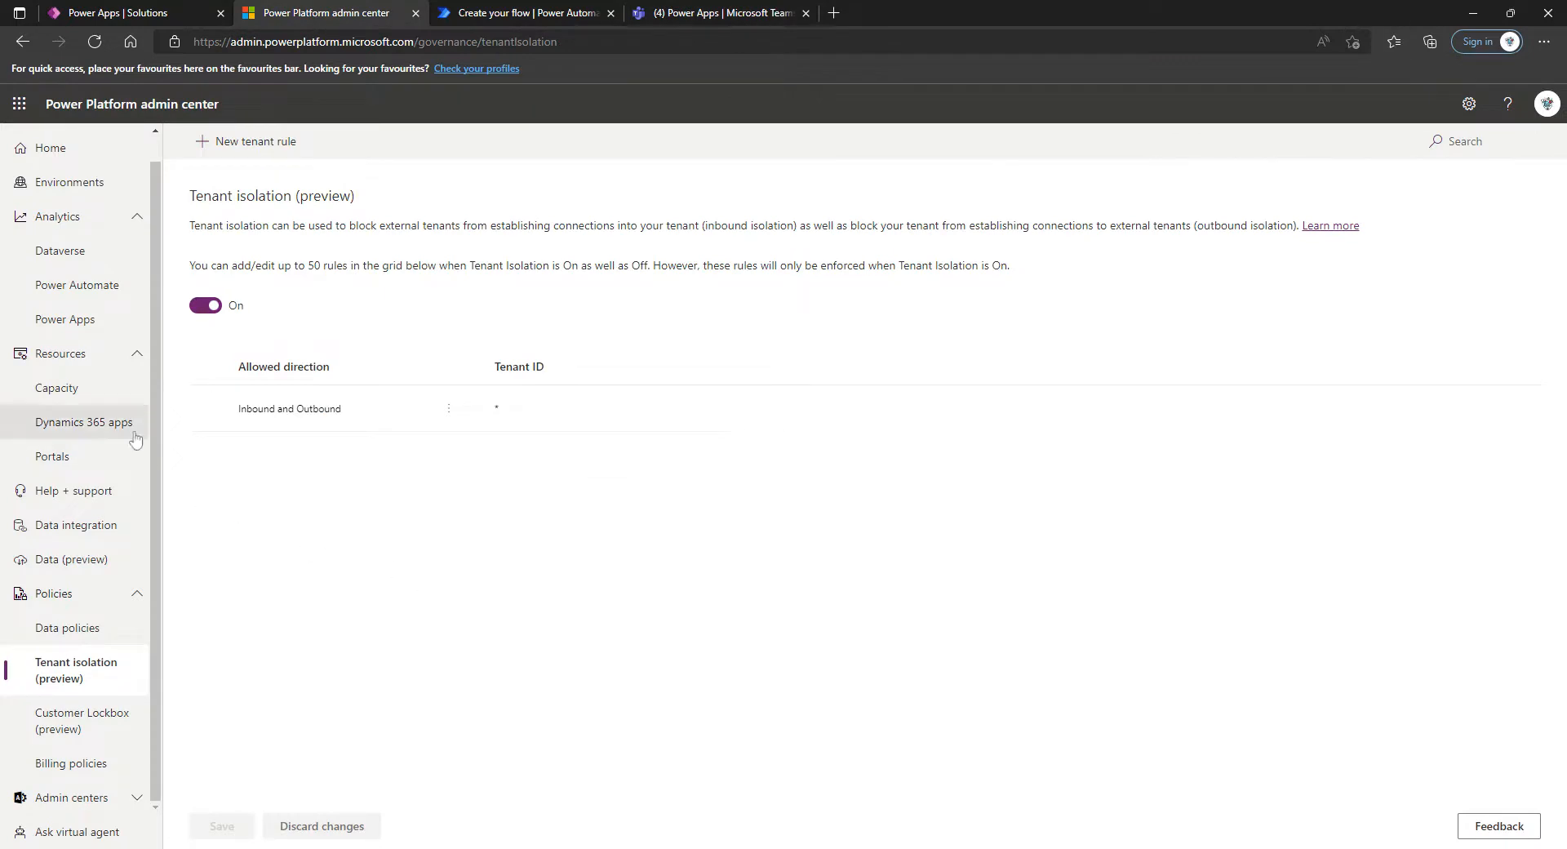
pyautogui.click(61, 188)
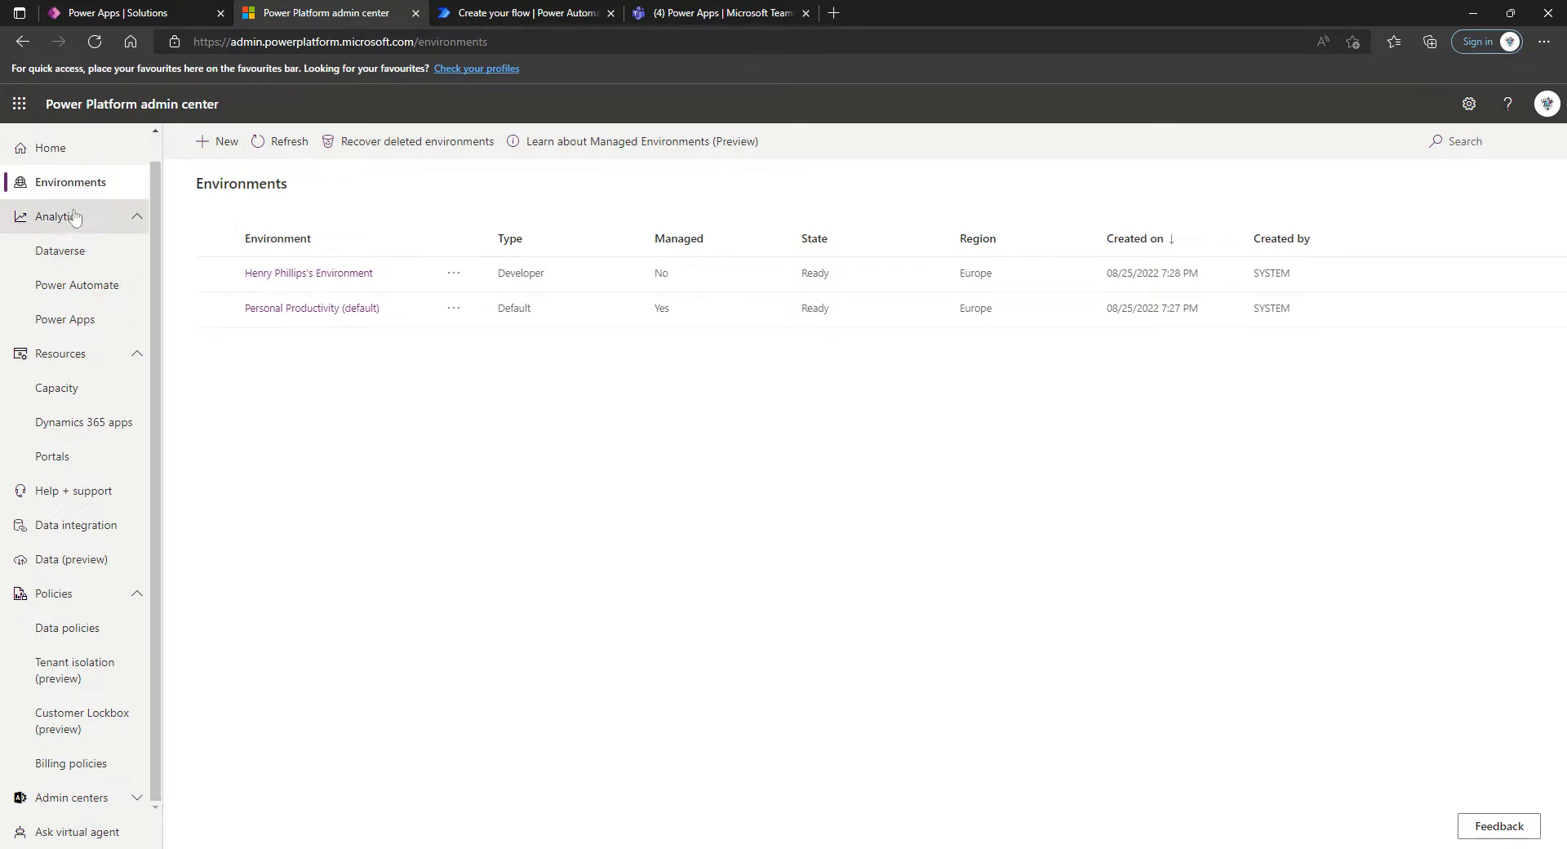
pyautogui.click(84, 257)
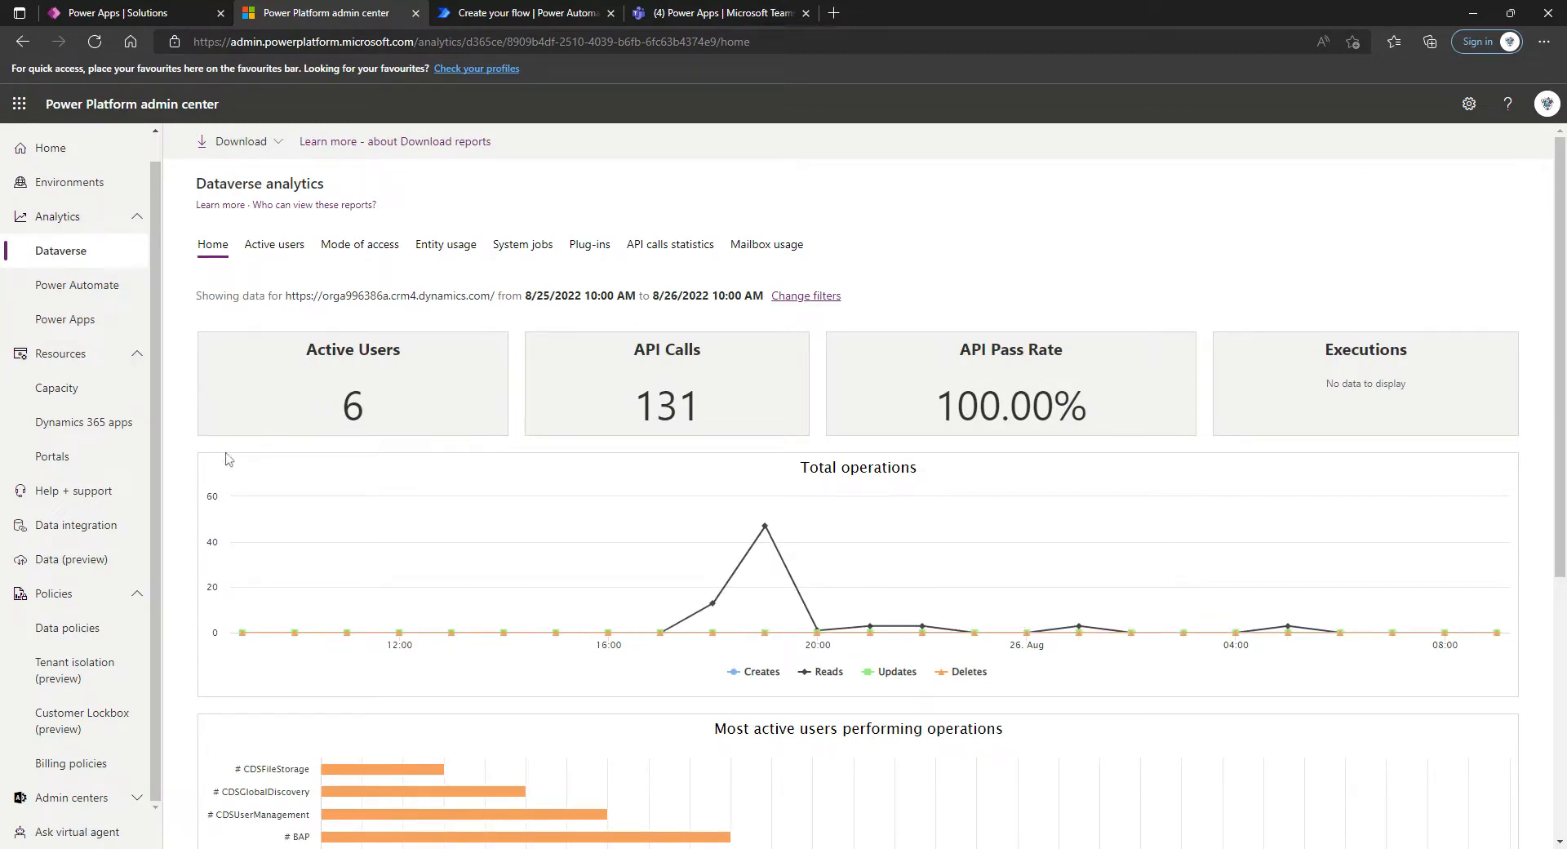
pyautogui.click(94, 393)
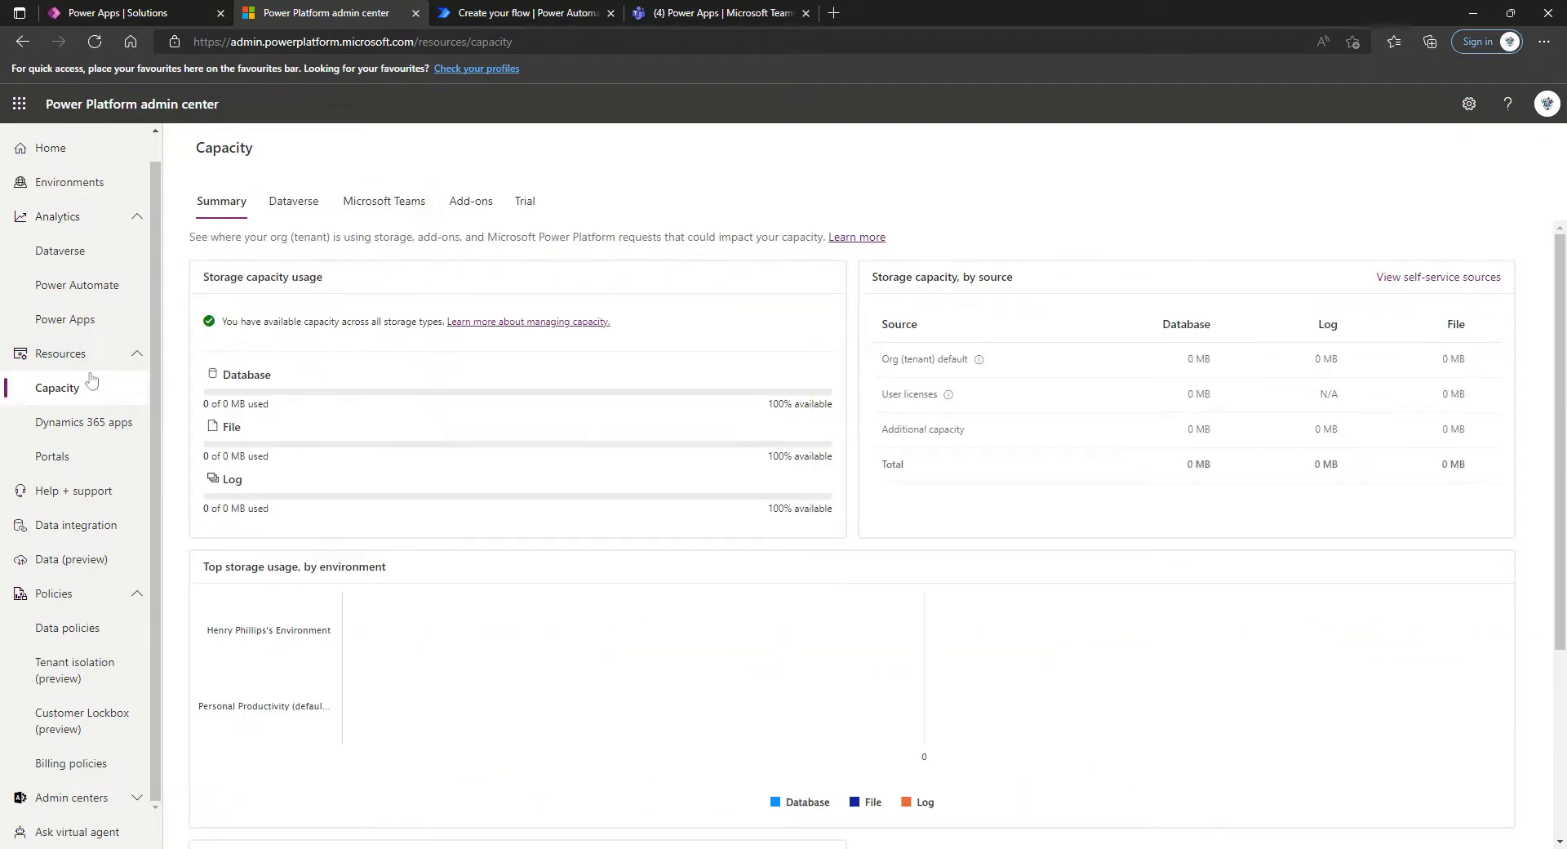
pyautogui.click(385, 205)
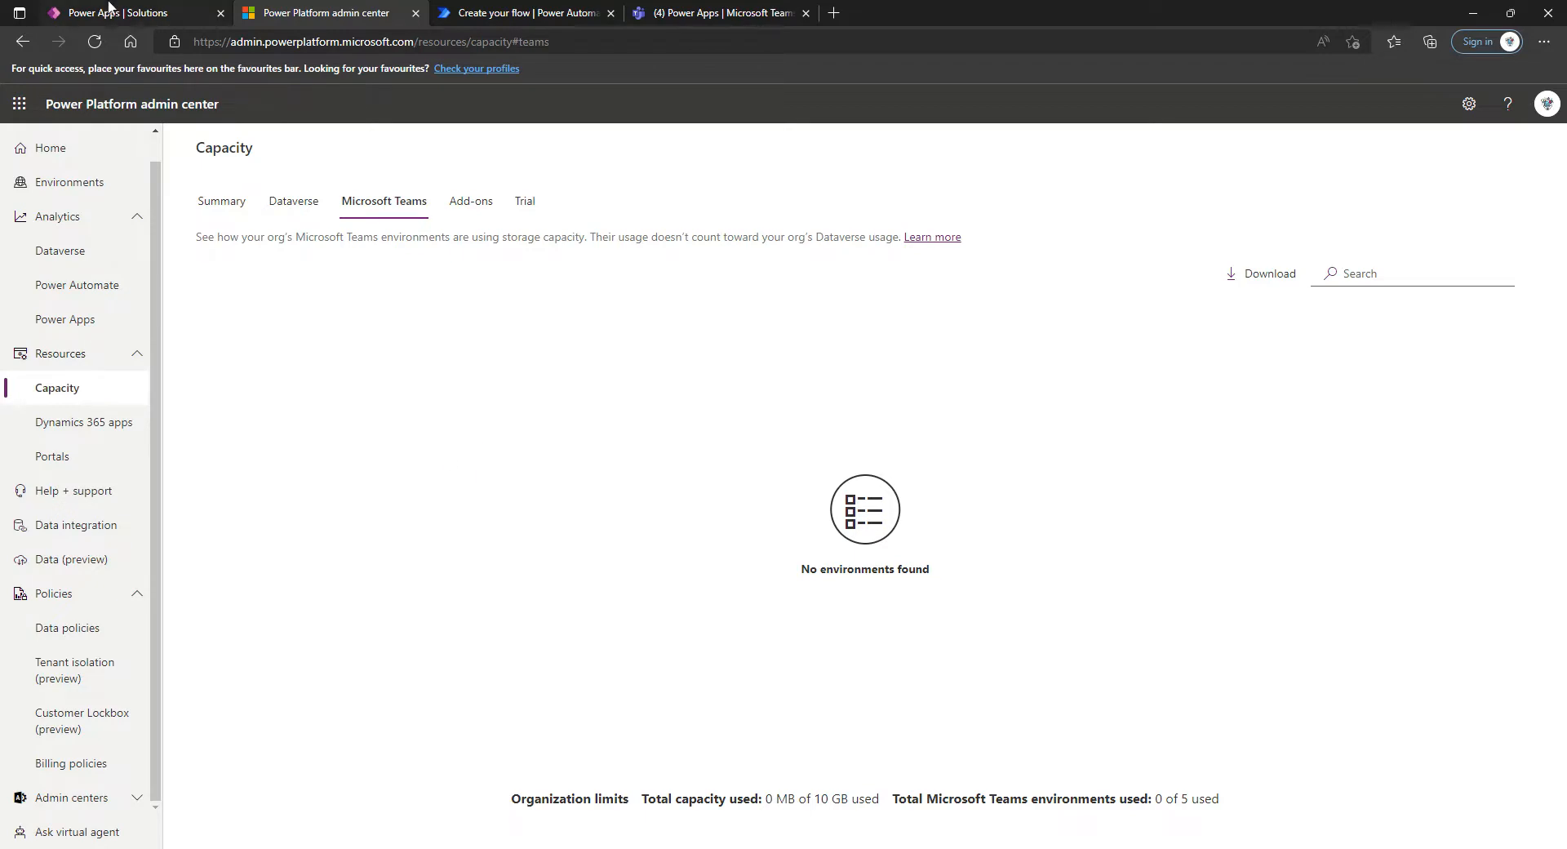
pyautogui.click(708, 13)
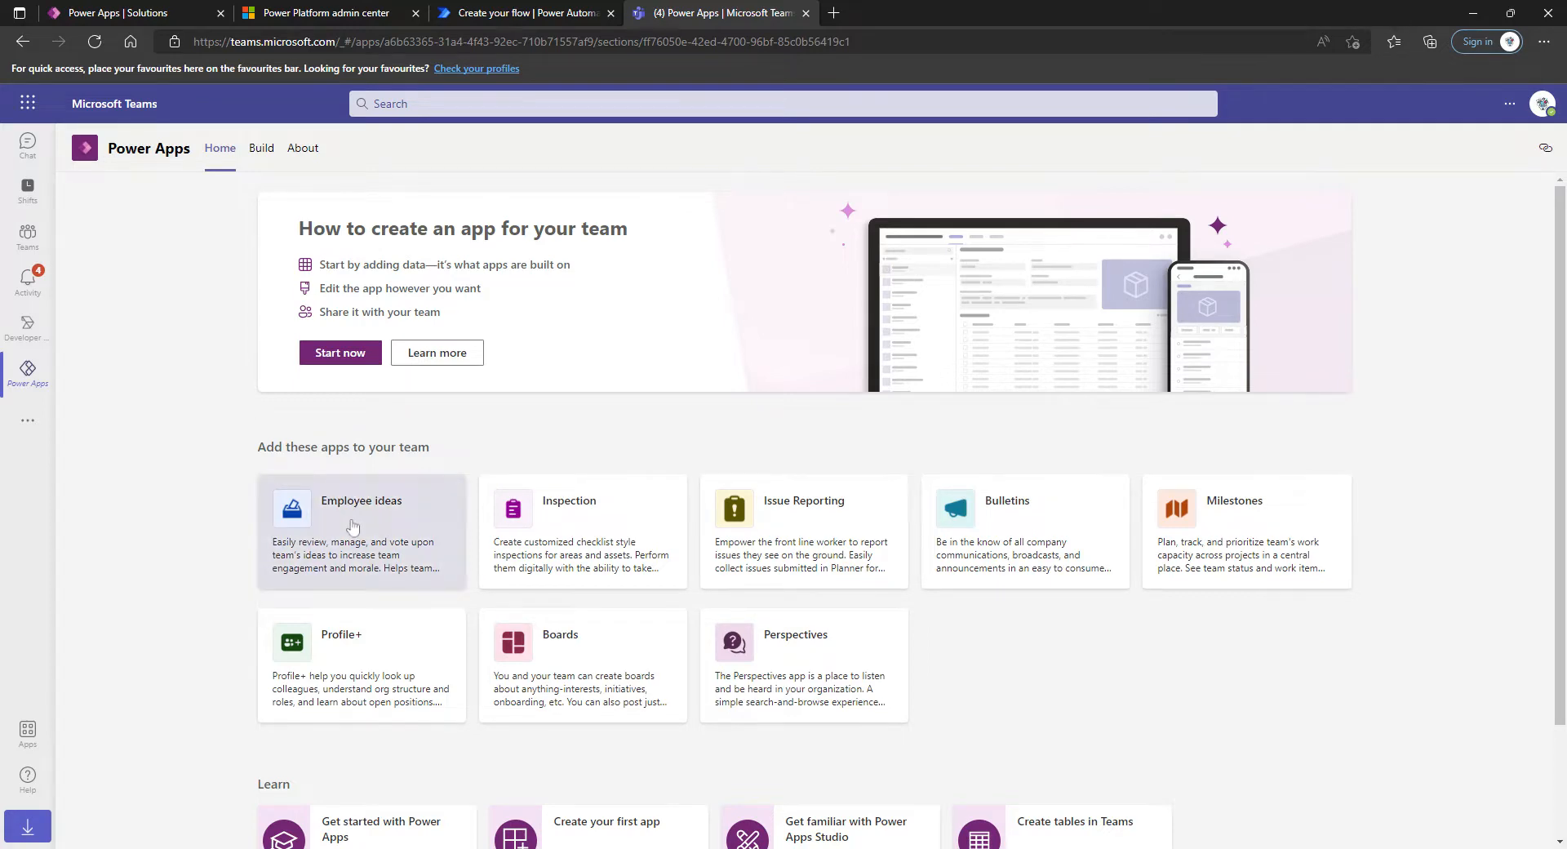
pyautogui.click(1223, 537)
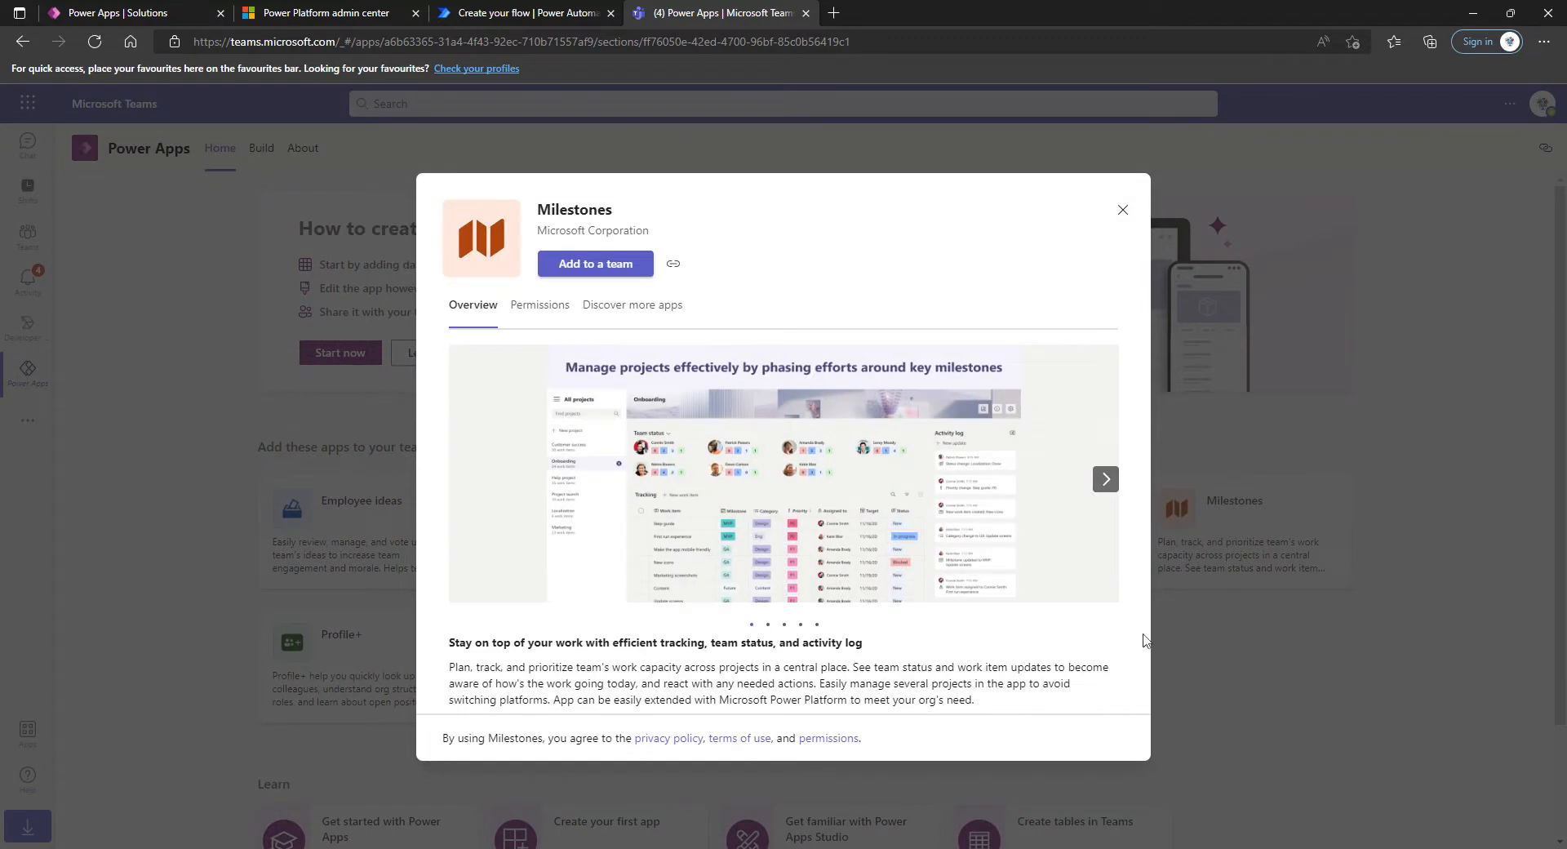
pyautogui.click(581, 280)
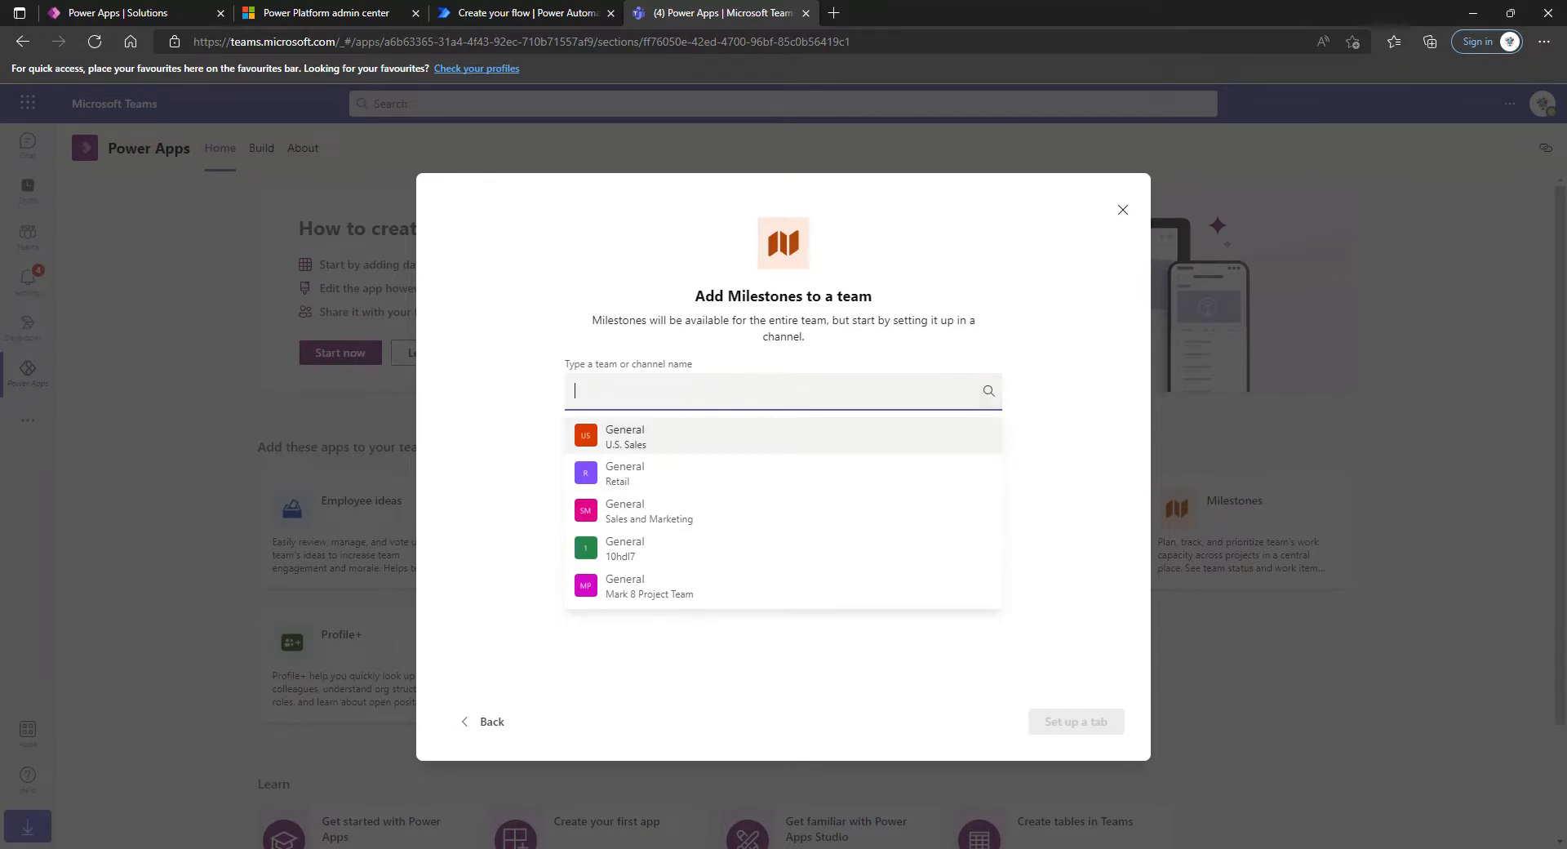
pyautogui.click(1122, 210)
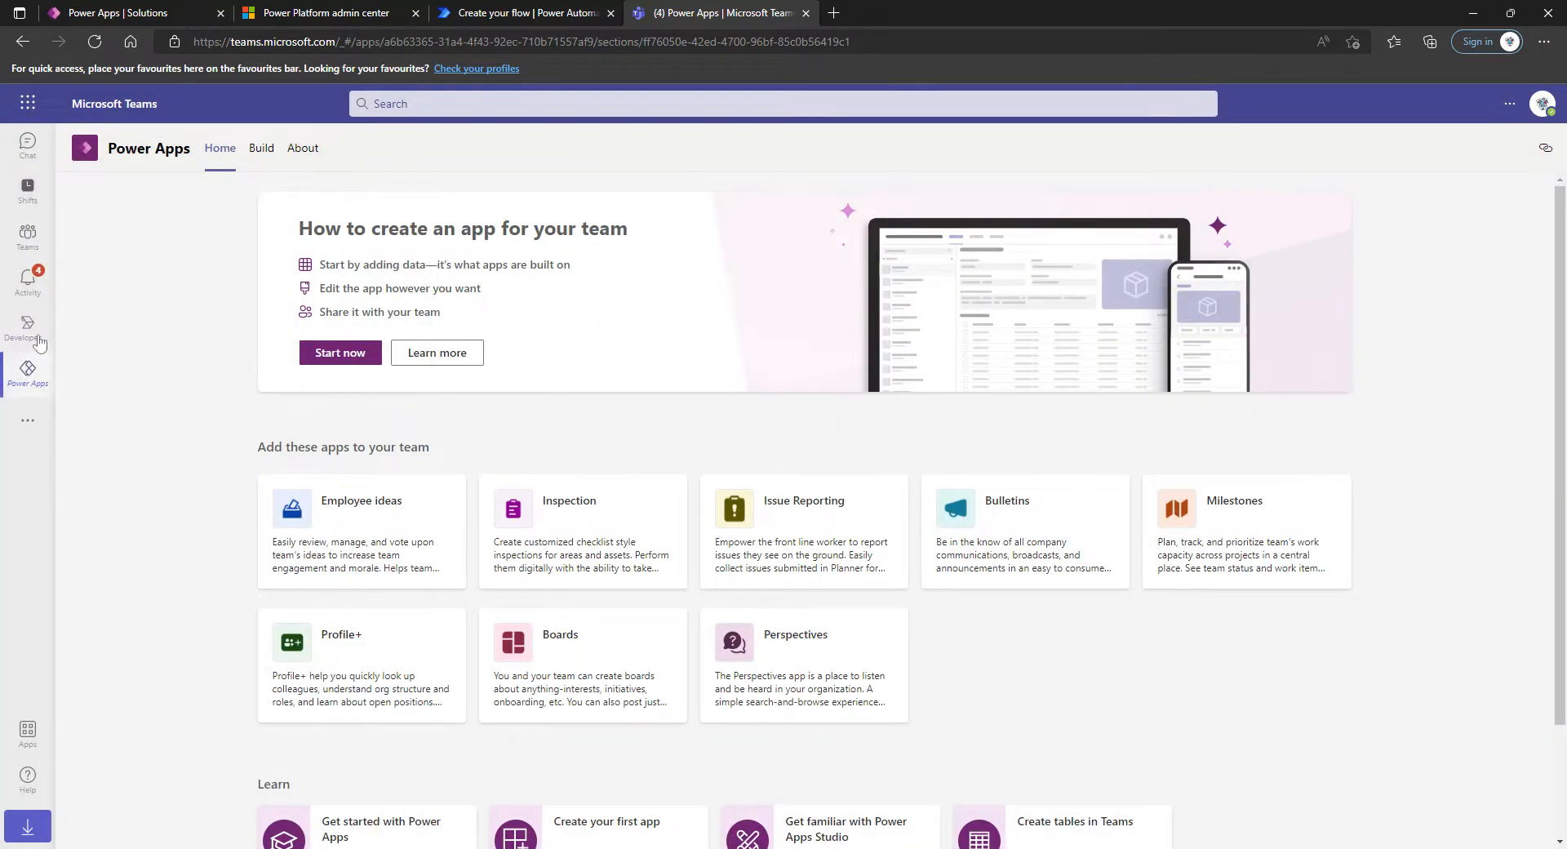
# - Look at the General channel of the CoE team
pyautogui.click(27, 282)
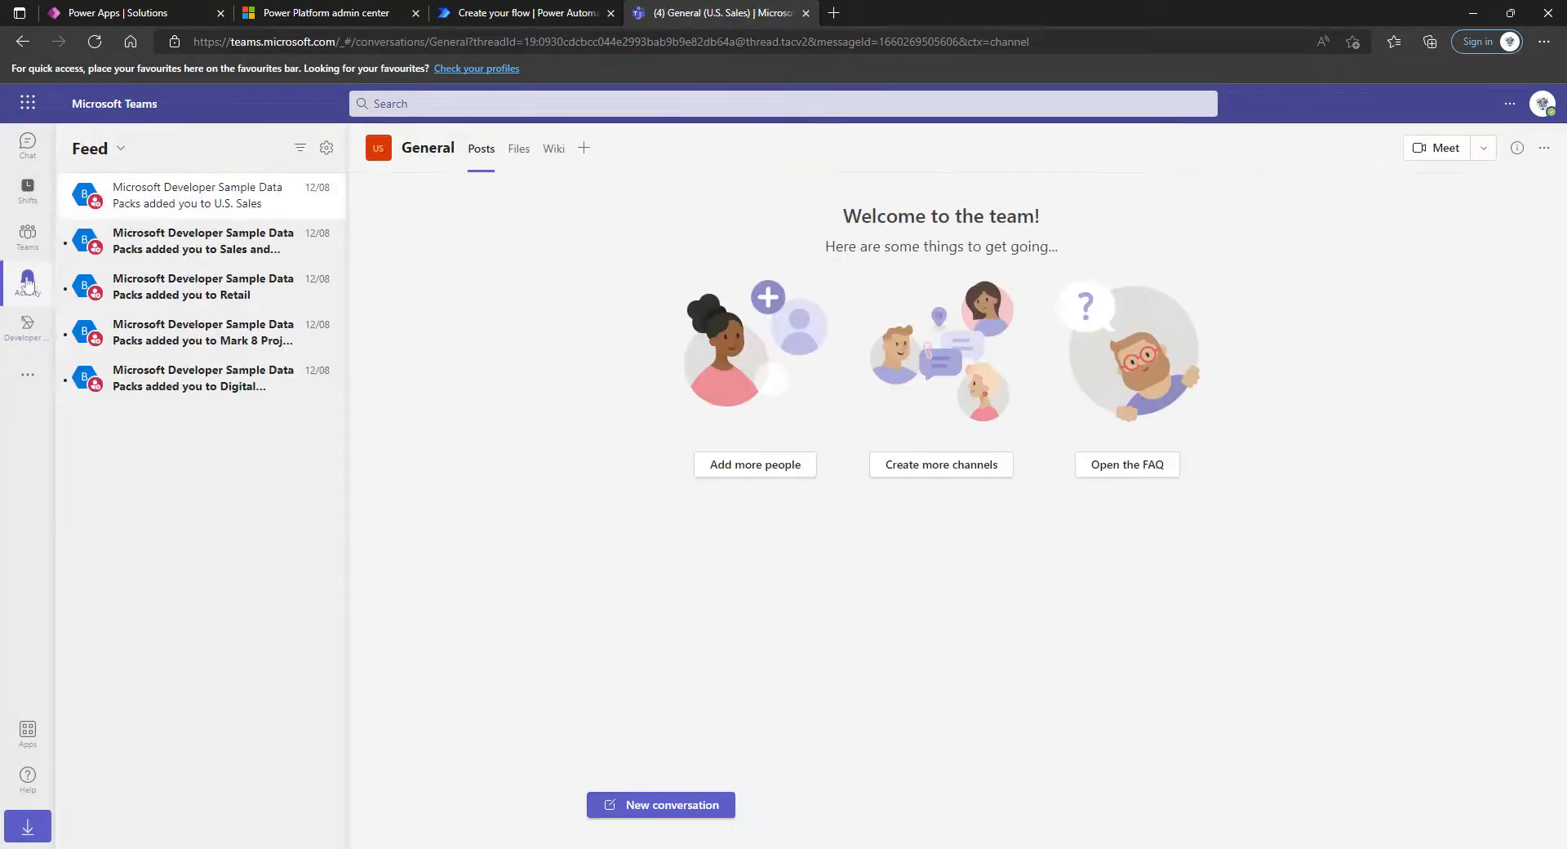
pyautogui.click(28, 236)
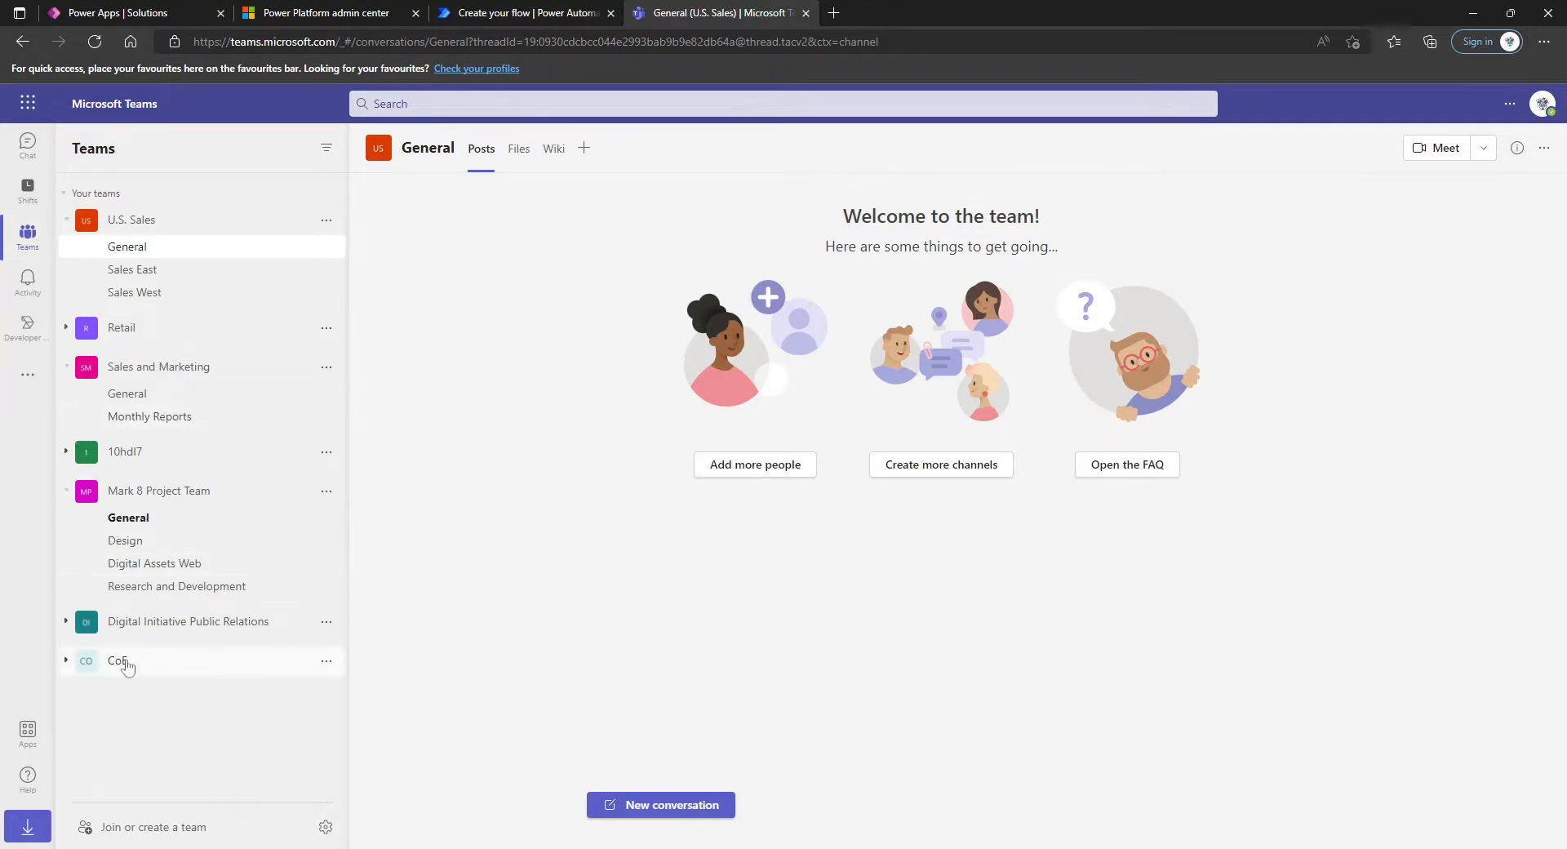
pyautogui.click(72, 663)
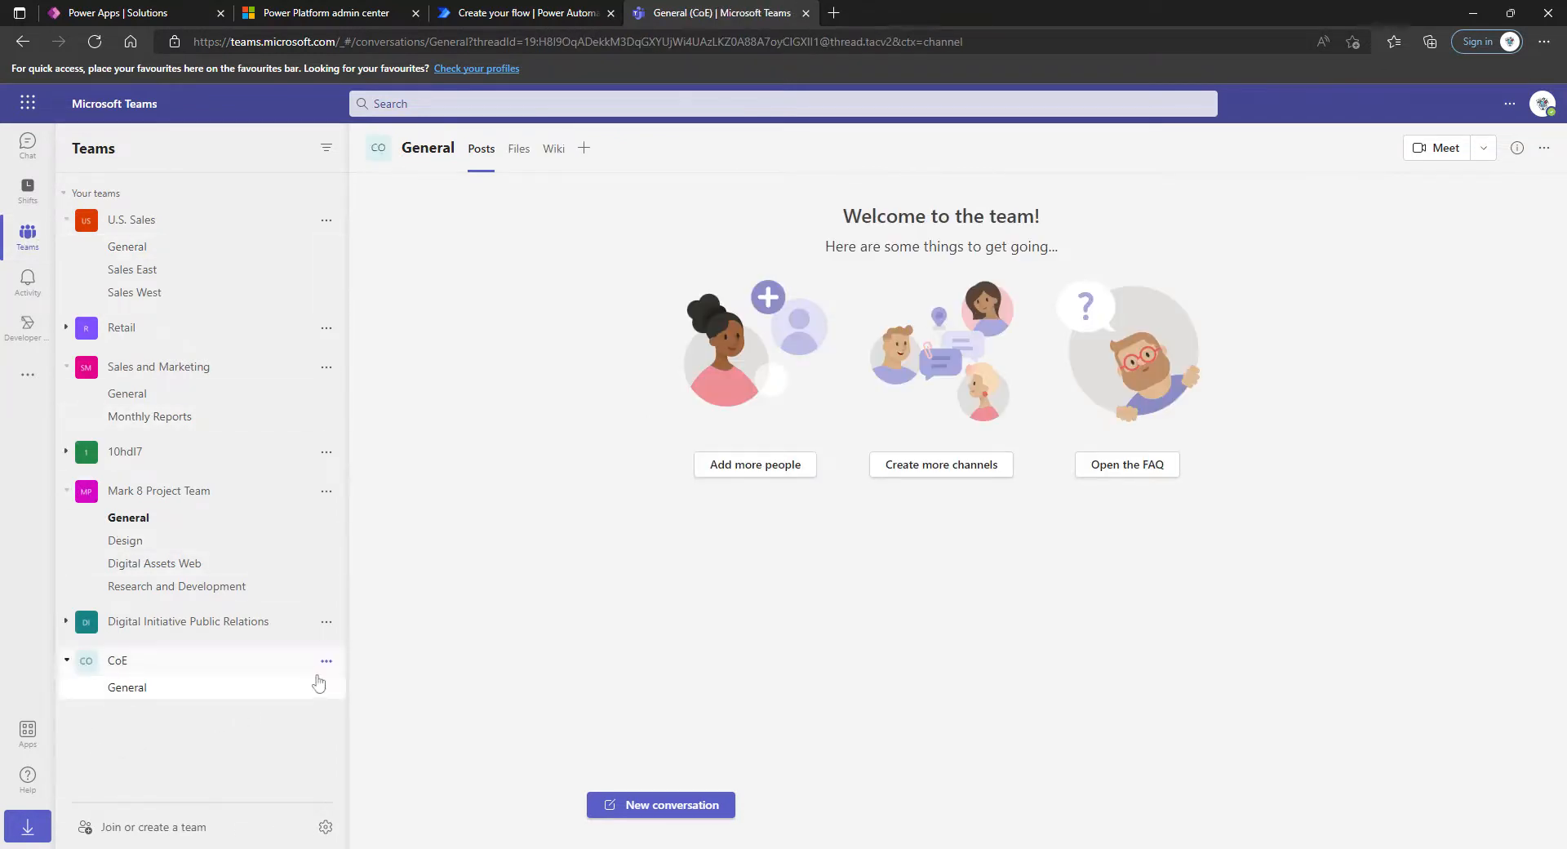
# - Add the Issue Reporting app from Power Apps as a tab in the CoE team's General channel, keeping the channel post option enabled
pyautogui.click(28, 377)
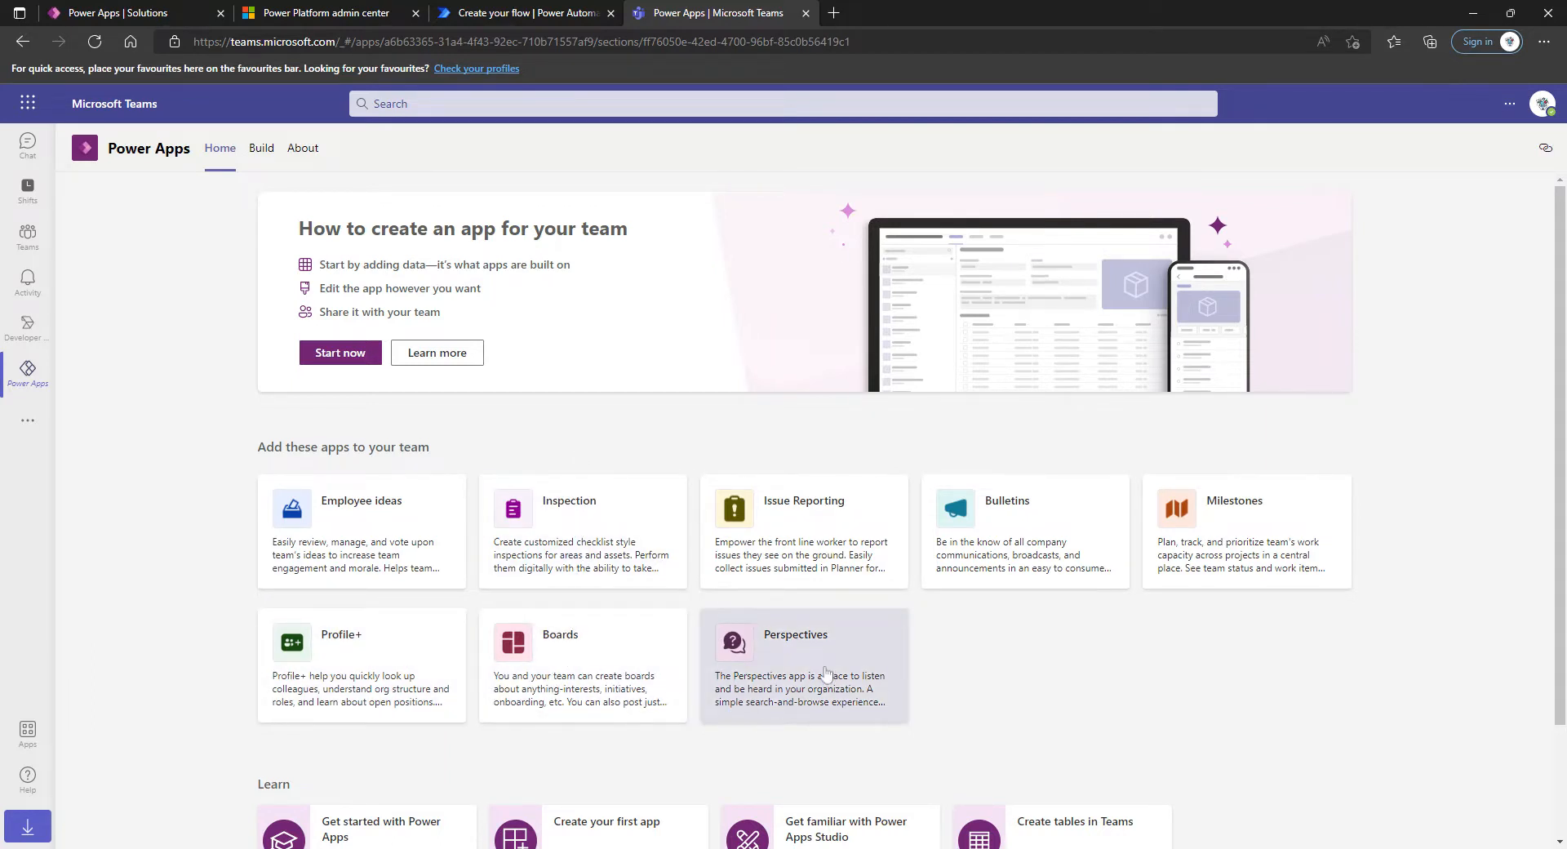
pyautogui.click(813, 563)
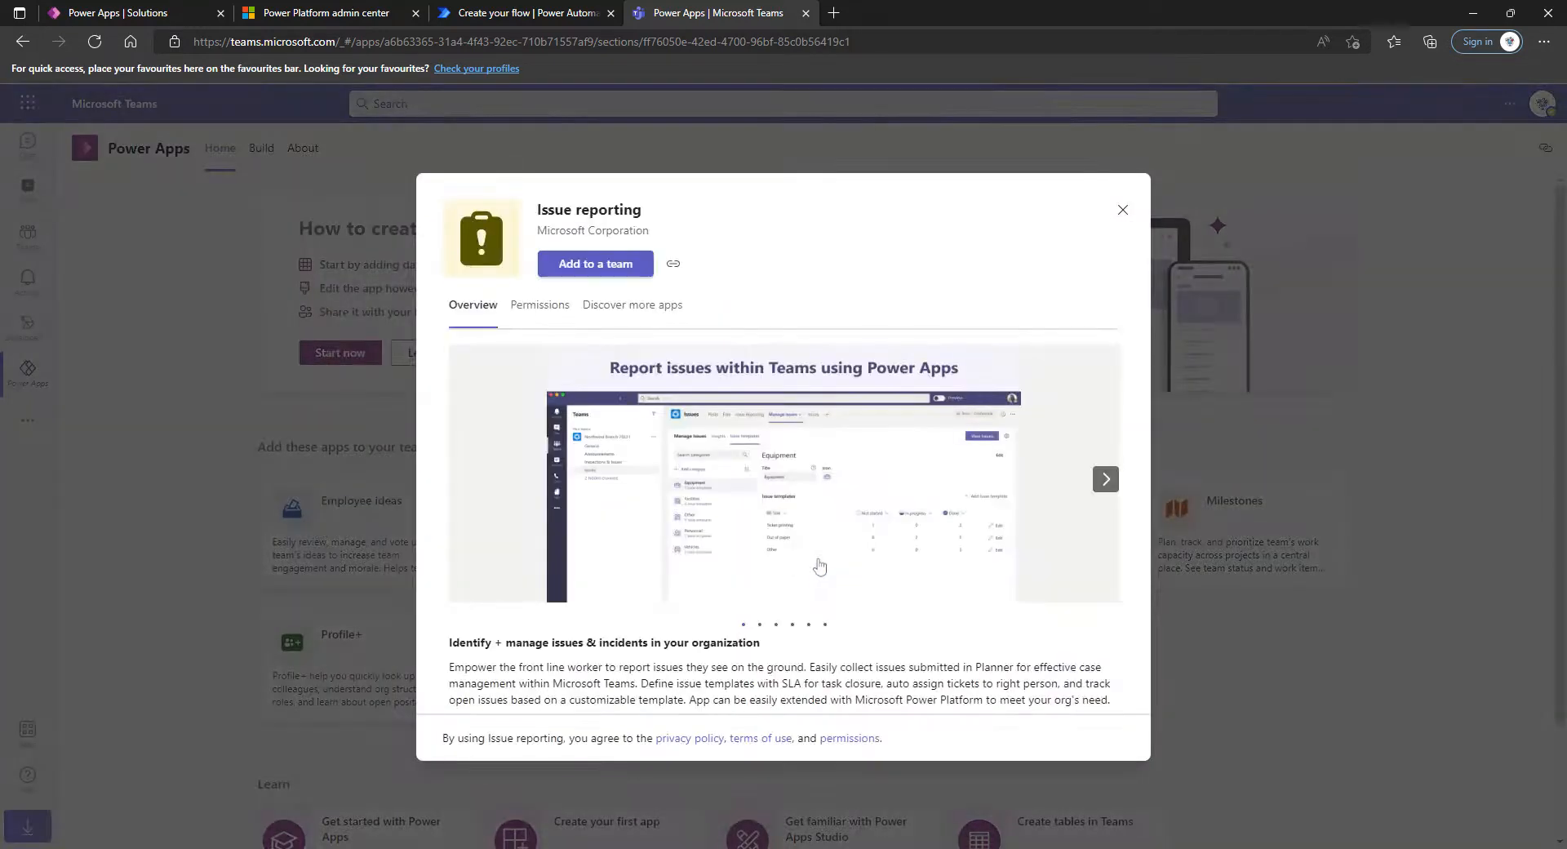
pyautogui.click(617, 264)
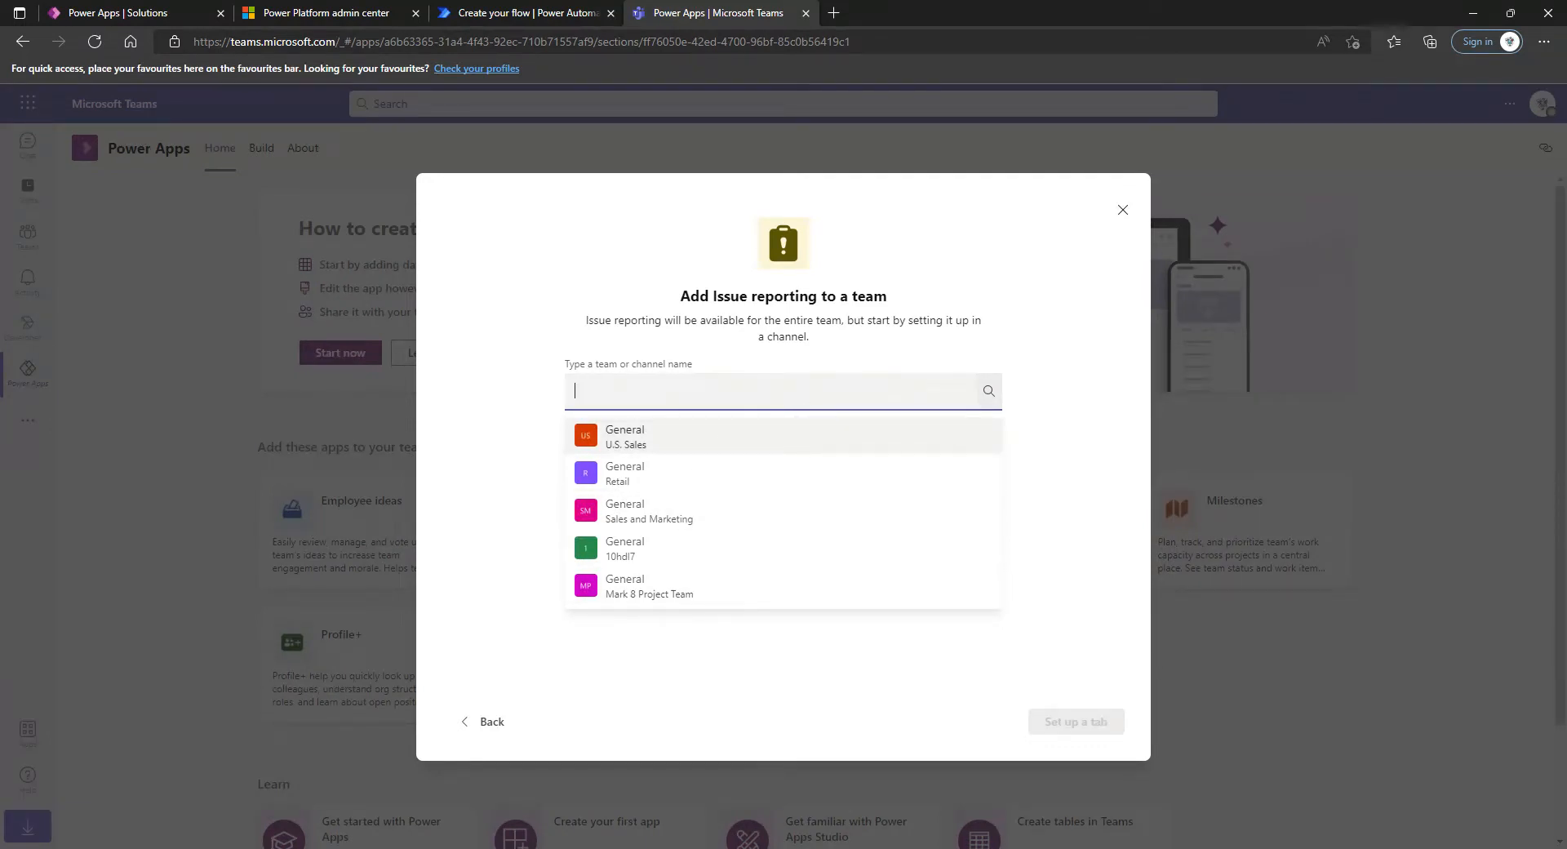
pyautogui.write('coe')
pyautogui.click(771, 437)
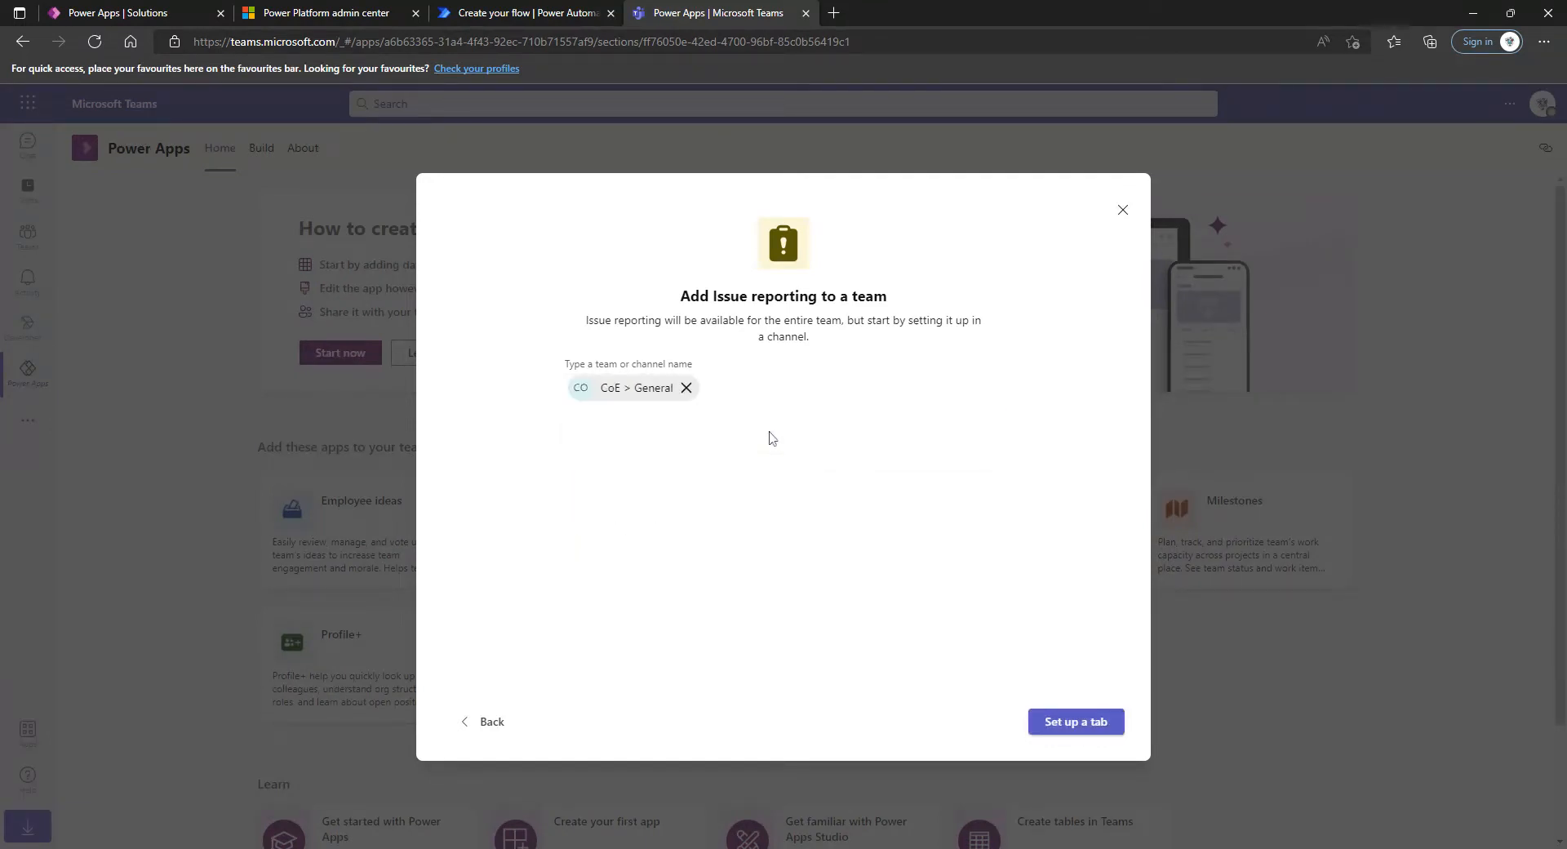
pyautogui.click(1096, 724)
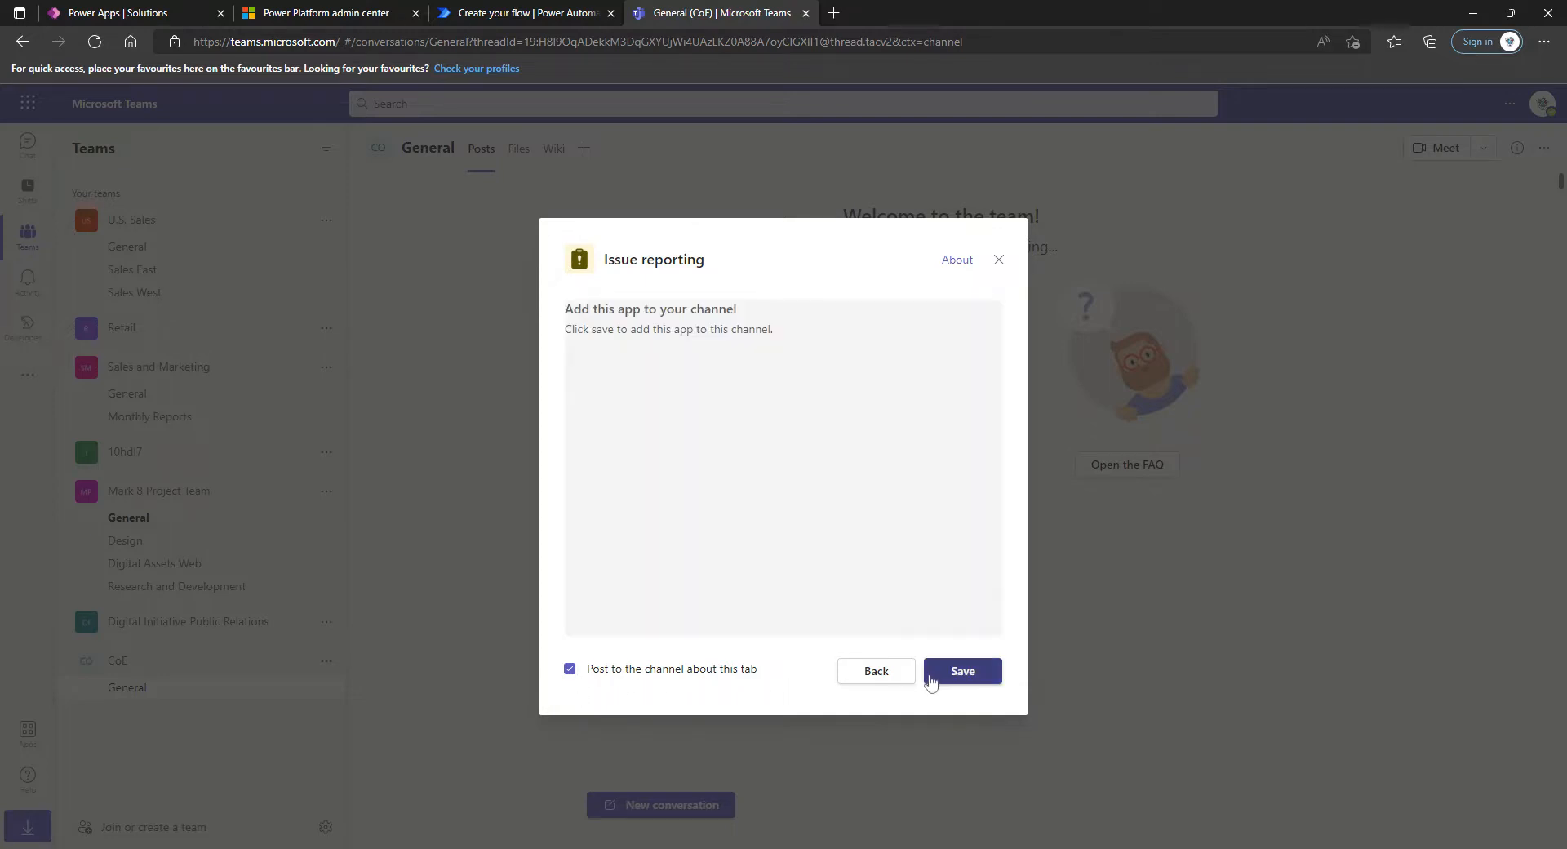
pyautogui.click(986, 682)
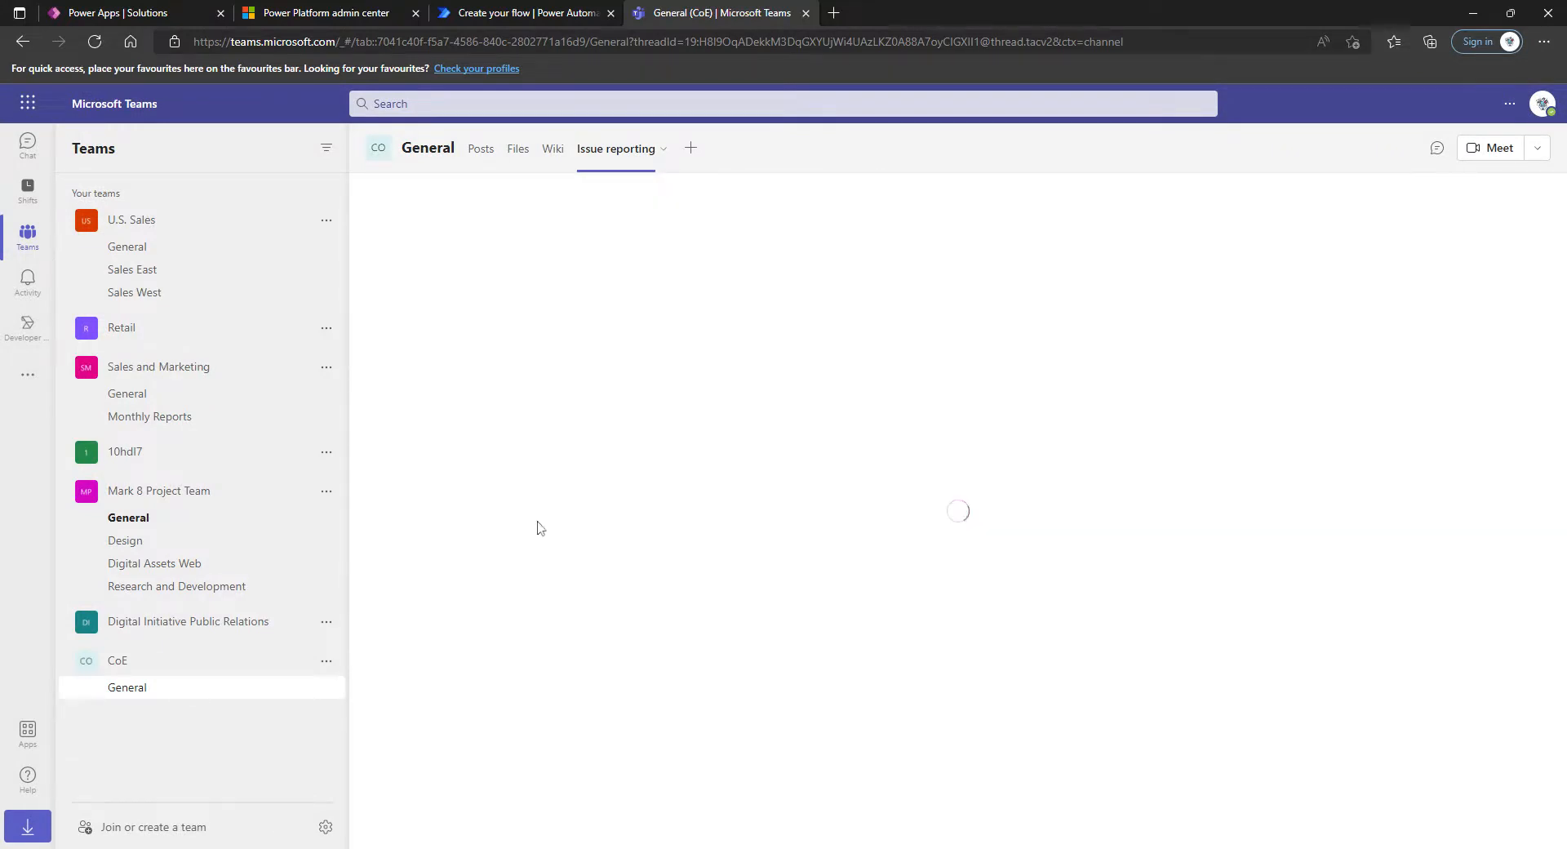
# - Switch to the Power Platform admin center and refresh the Microsoft Teams capacity page to check for the CoE environment
pyautogui.click(342, 8)
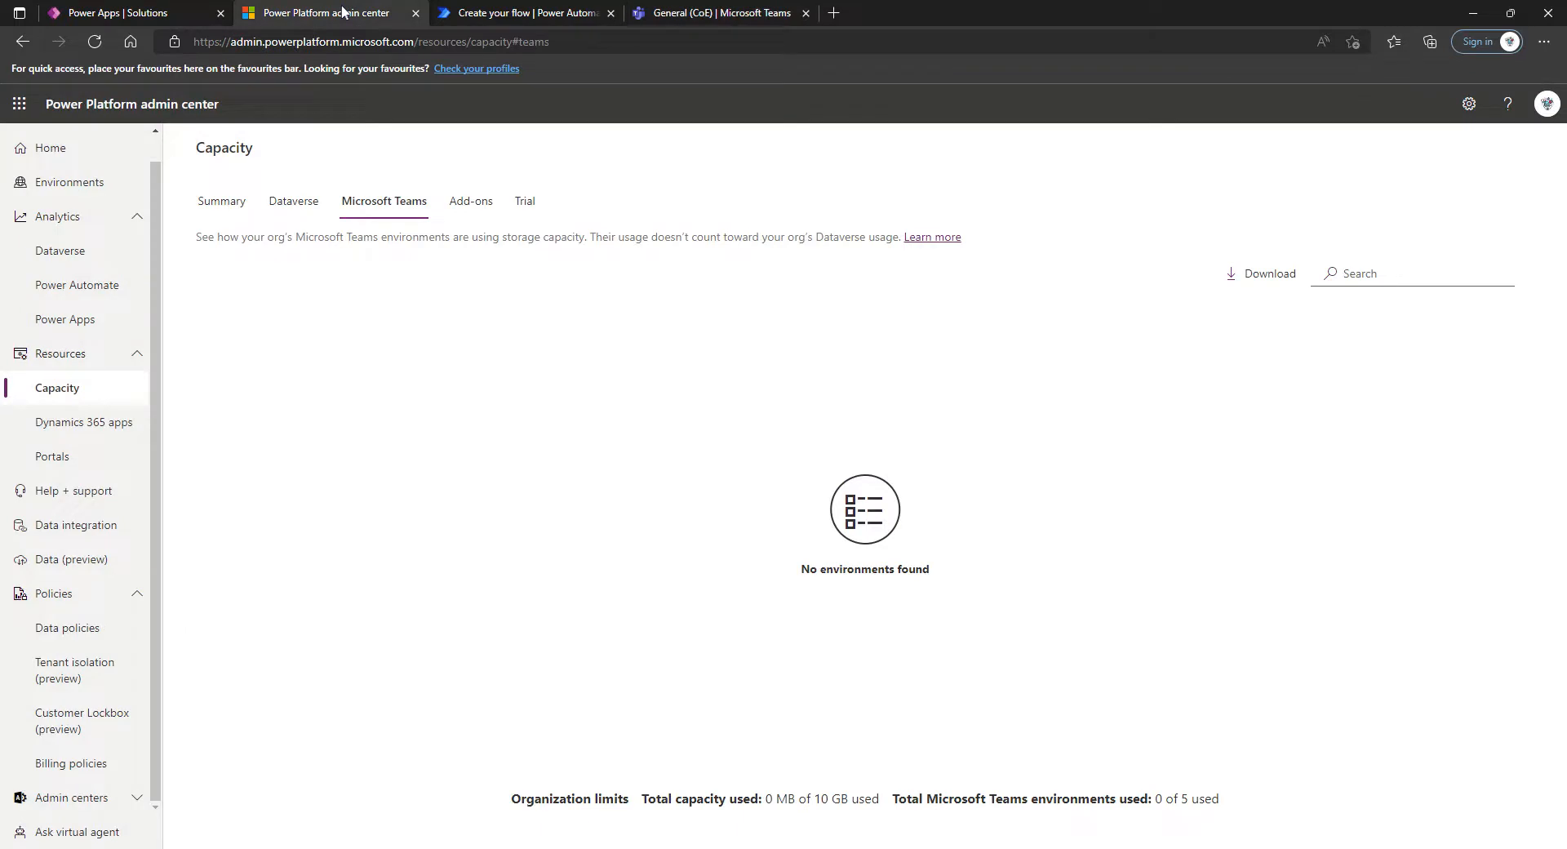
pyautogui.click(95, 43)
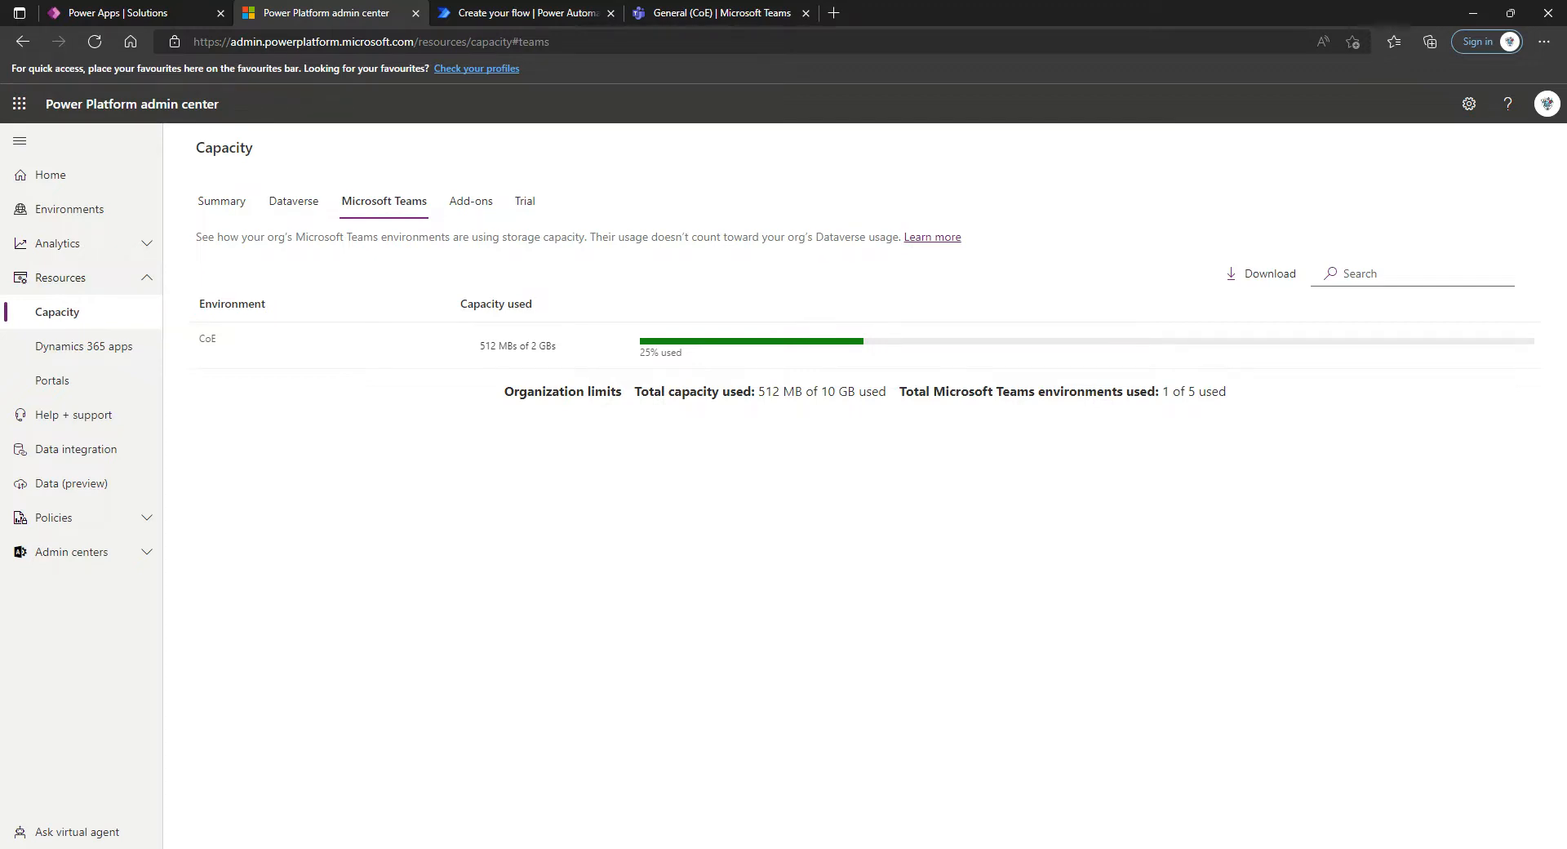
# - Start a new data policy named CoE and proceed to assigning its prebuilt connectors
pyautogui.click(124, 522)
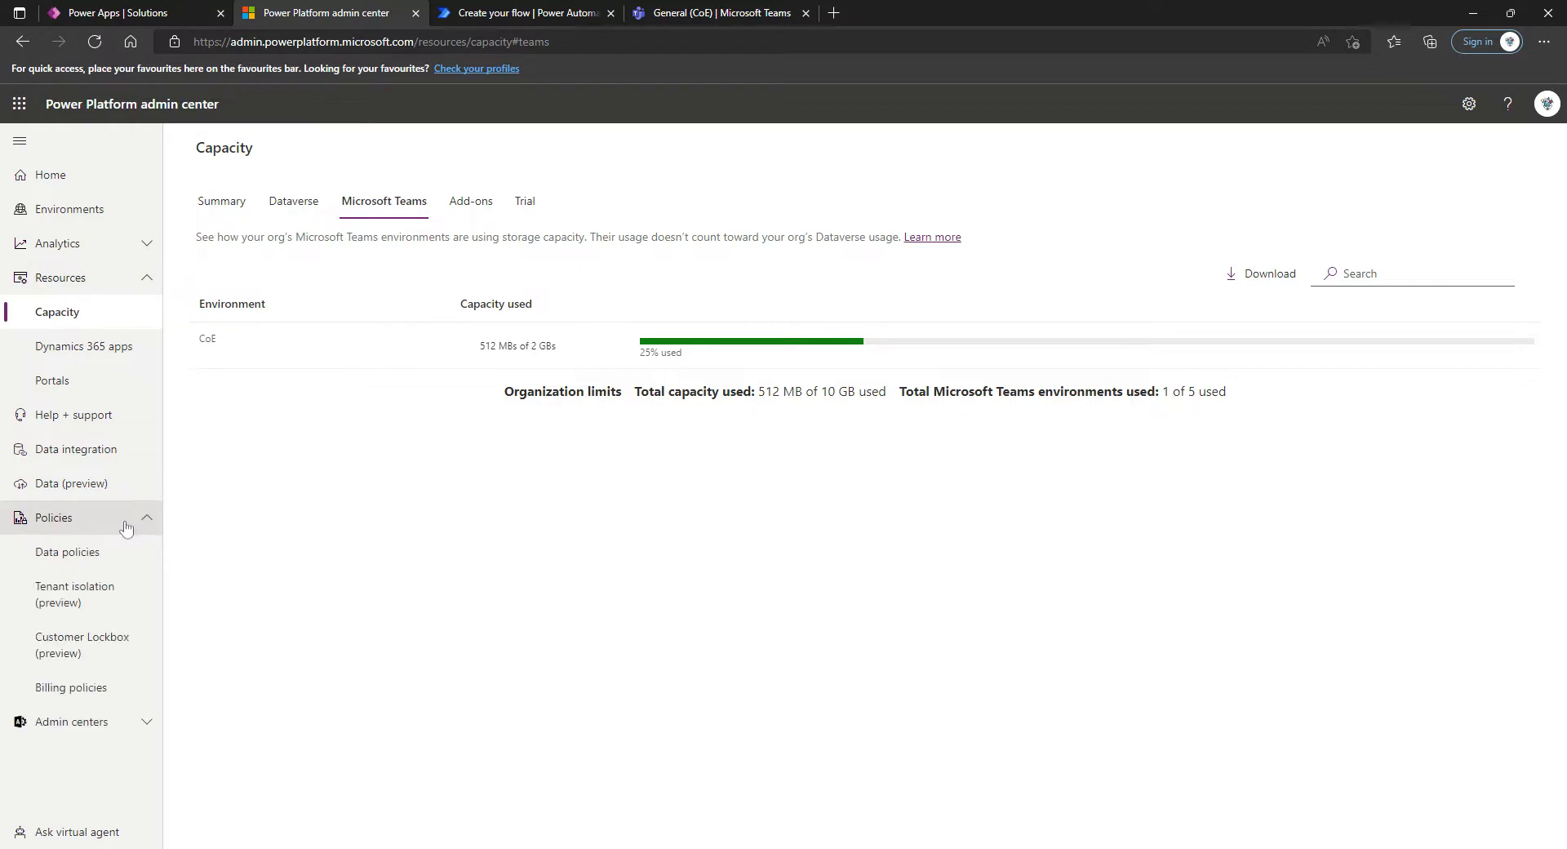
pyautogui.click(126, 554)
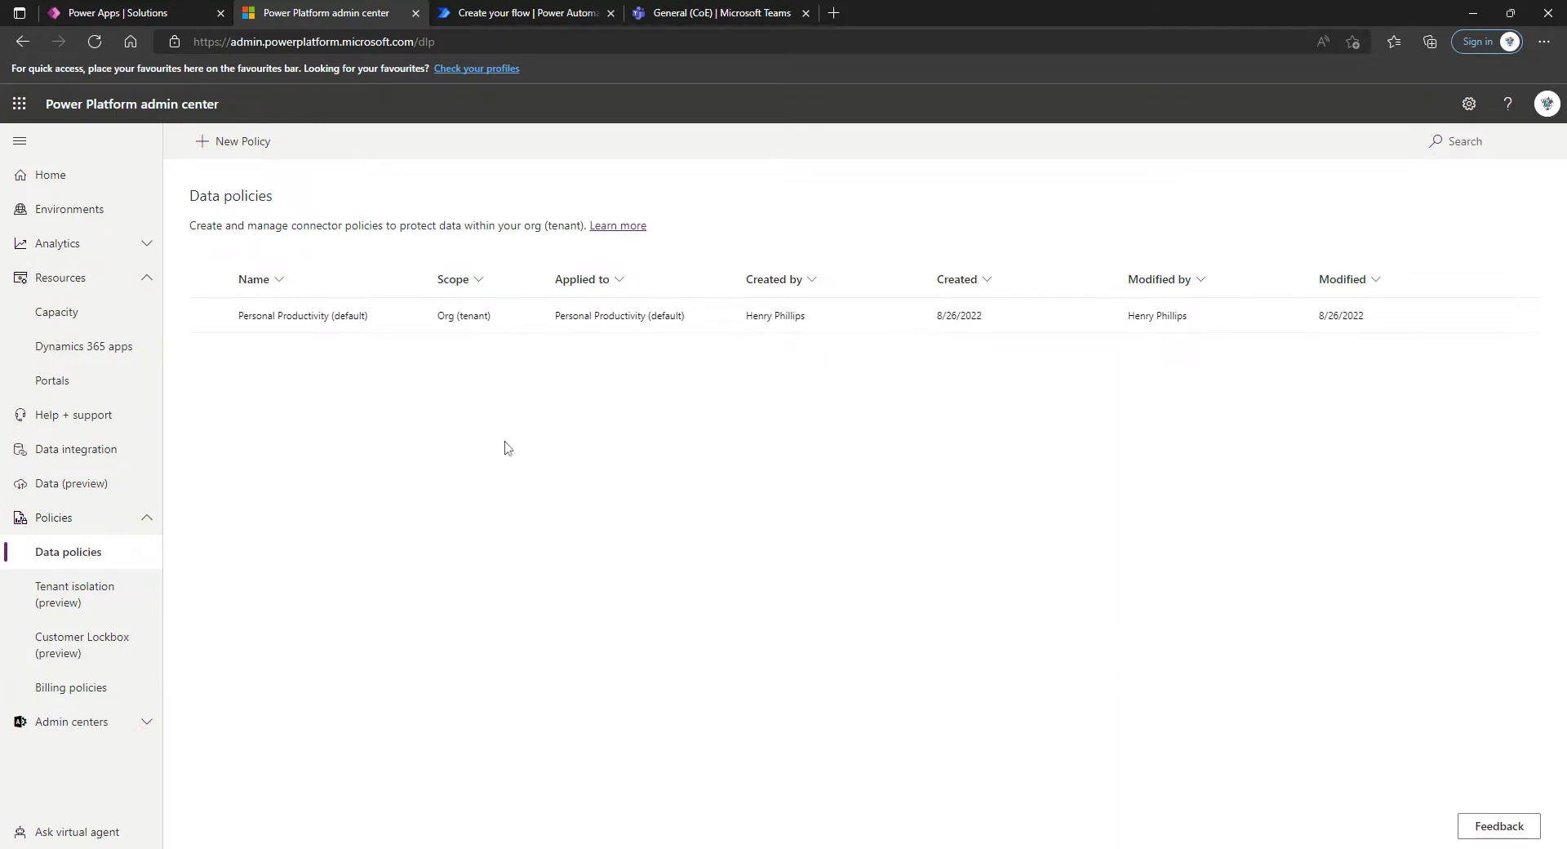
pyautogui.click(243, 145)
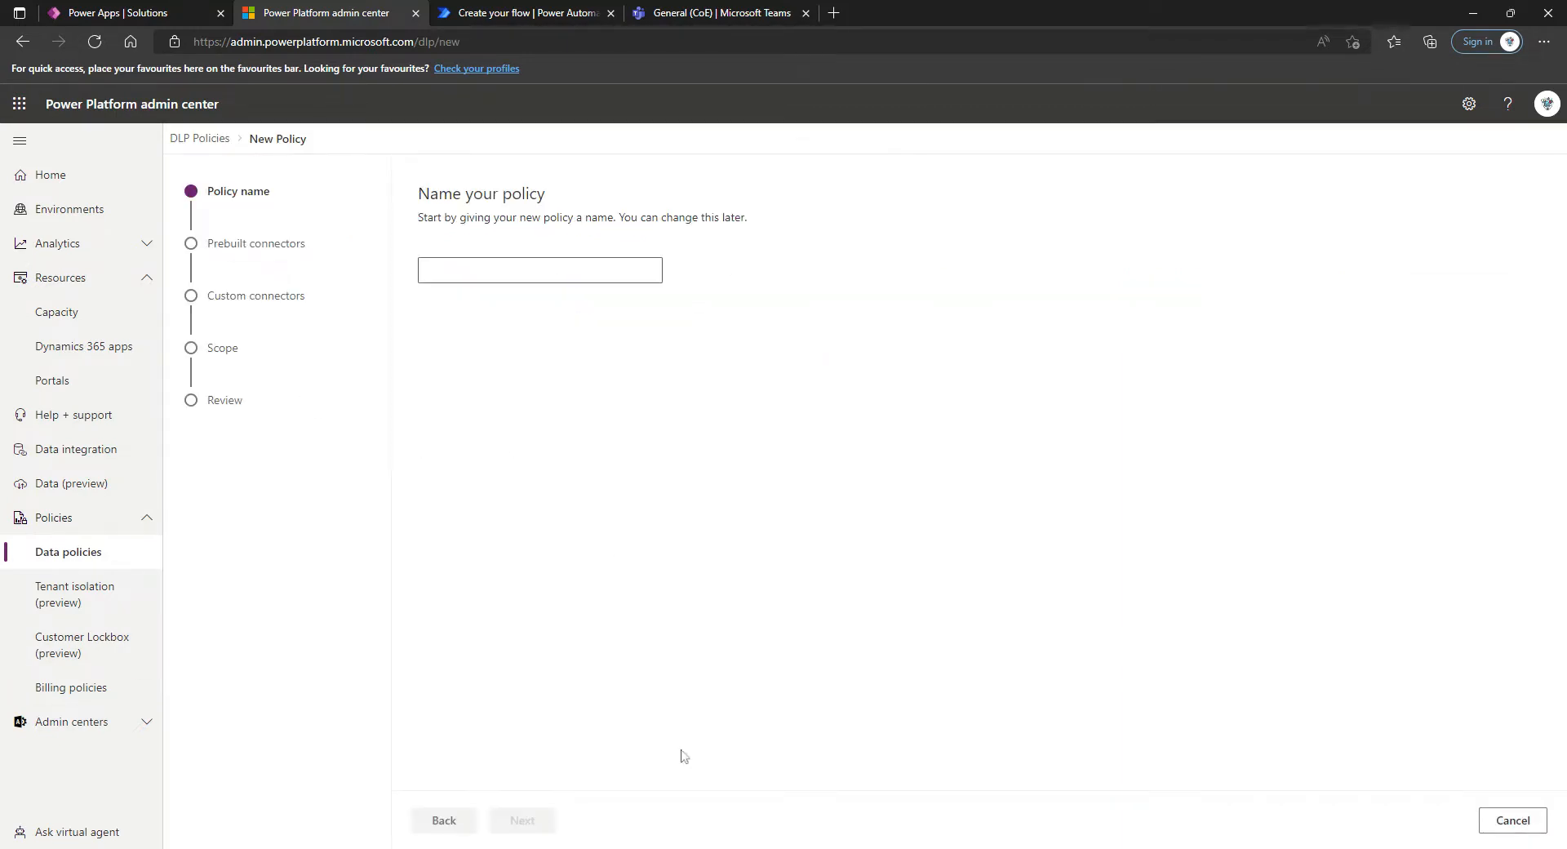
pyautogui.write('CoE')
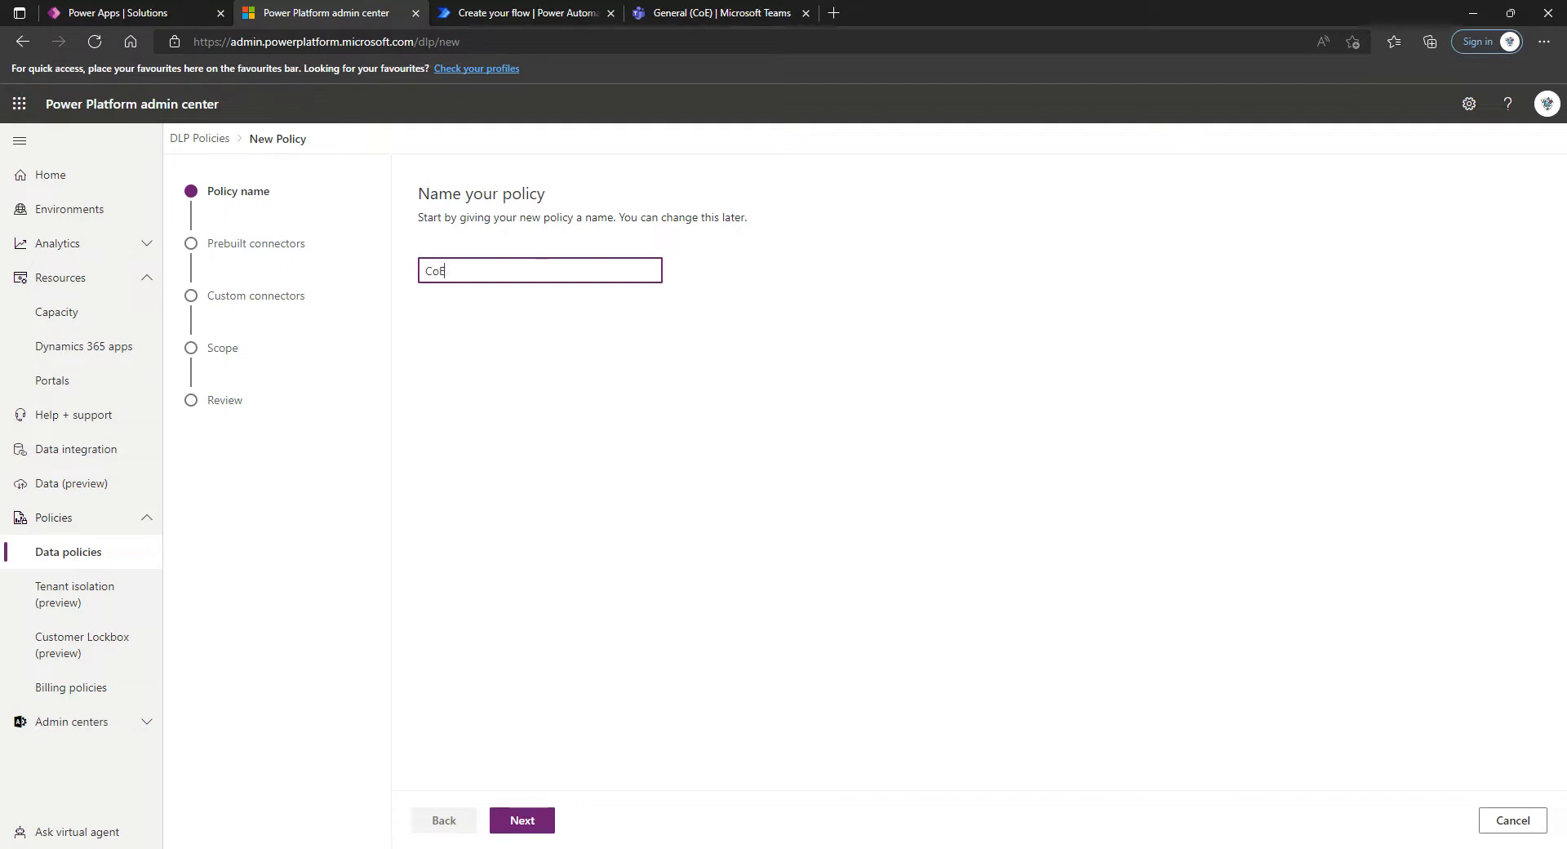
pyautogui.click(515, 822)
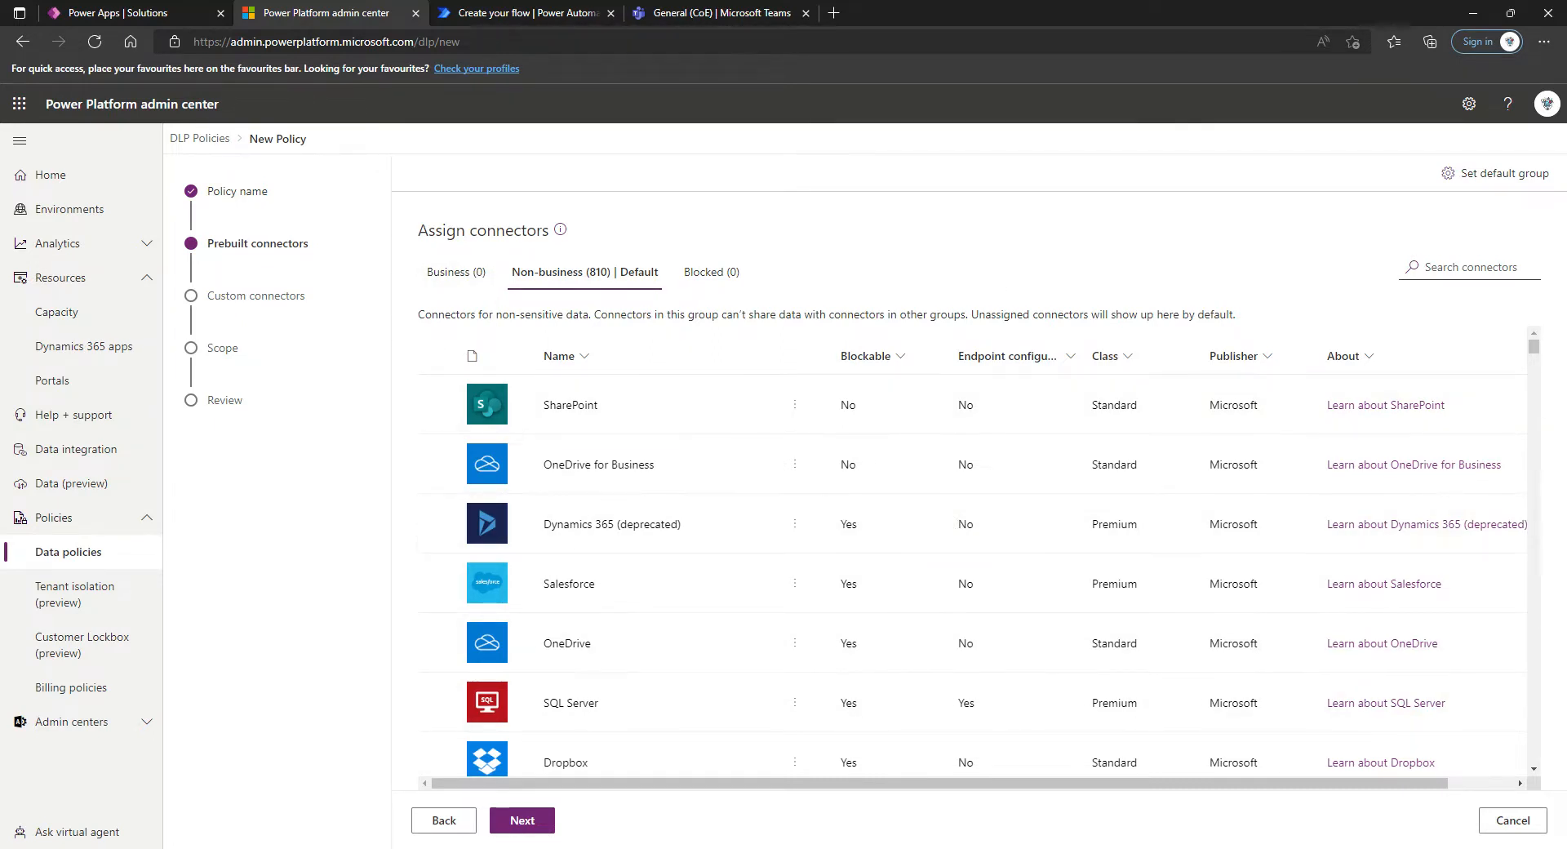
pyautogui.click(1470, 268)
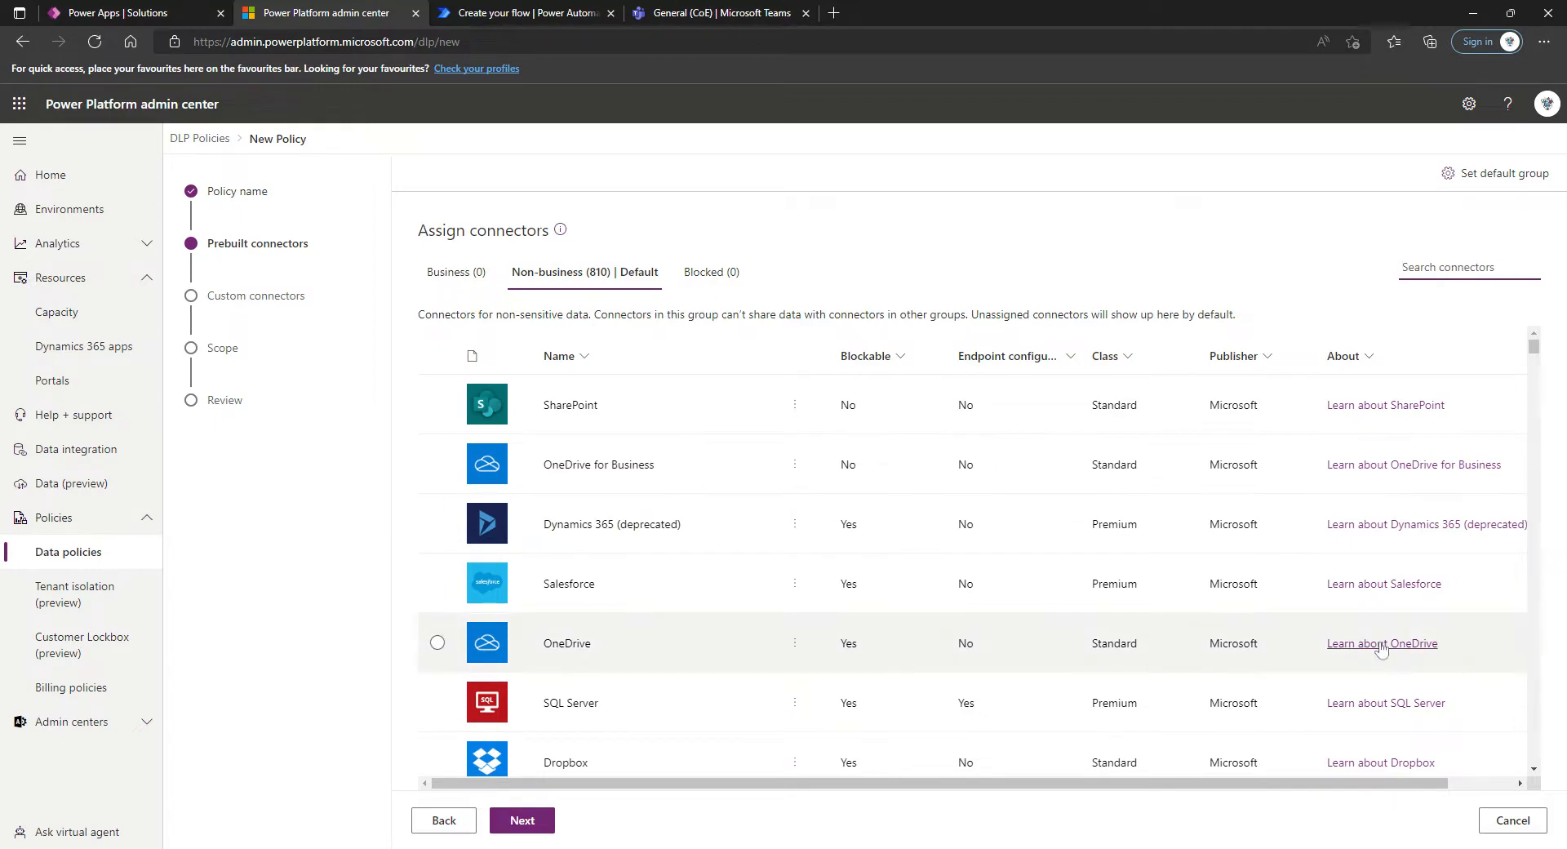
pyautogui.write('approvals')
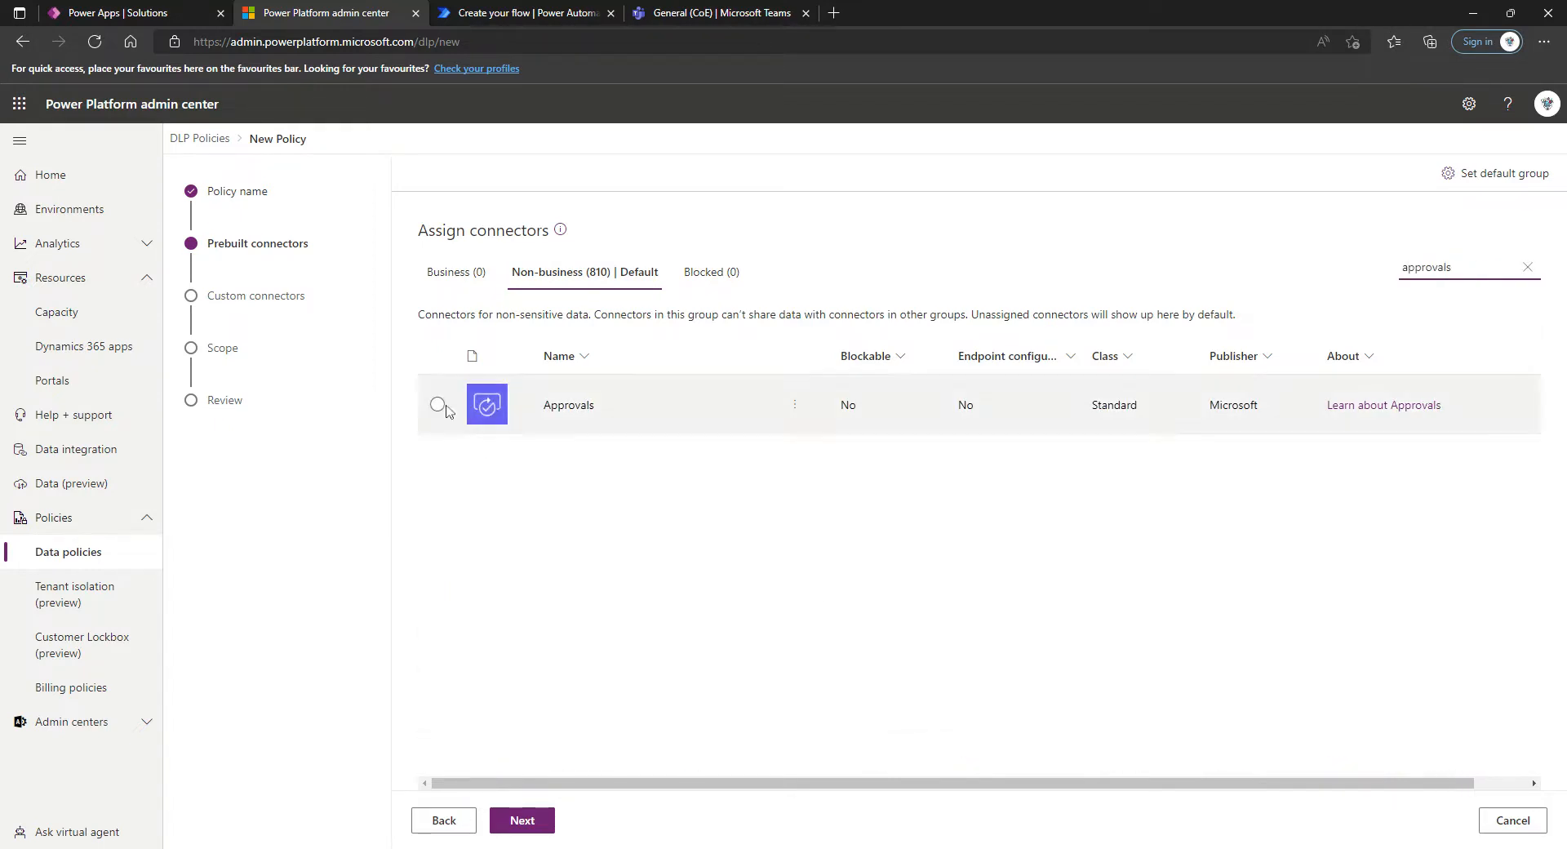
pyautogui.click(437, 404)
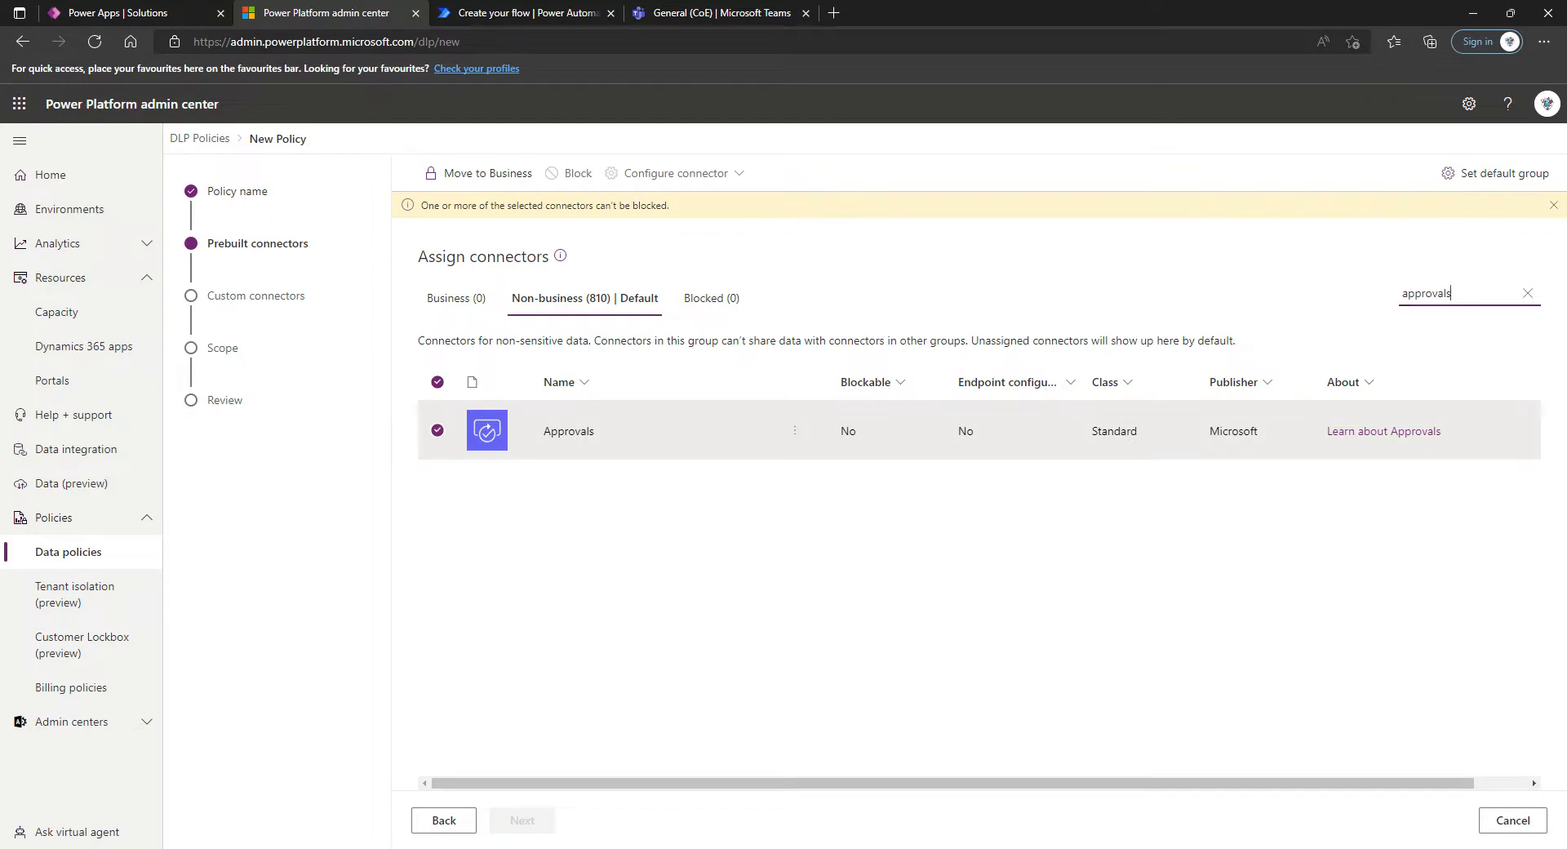
pyautogui.moveTo(1451, 293); pyautogui.dragTo(1345, 319)
pyautogui.write('http')
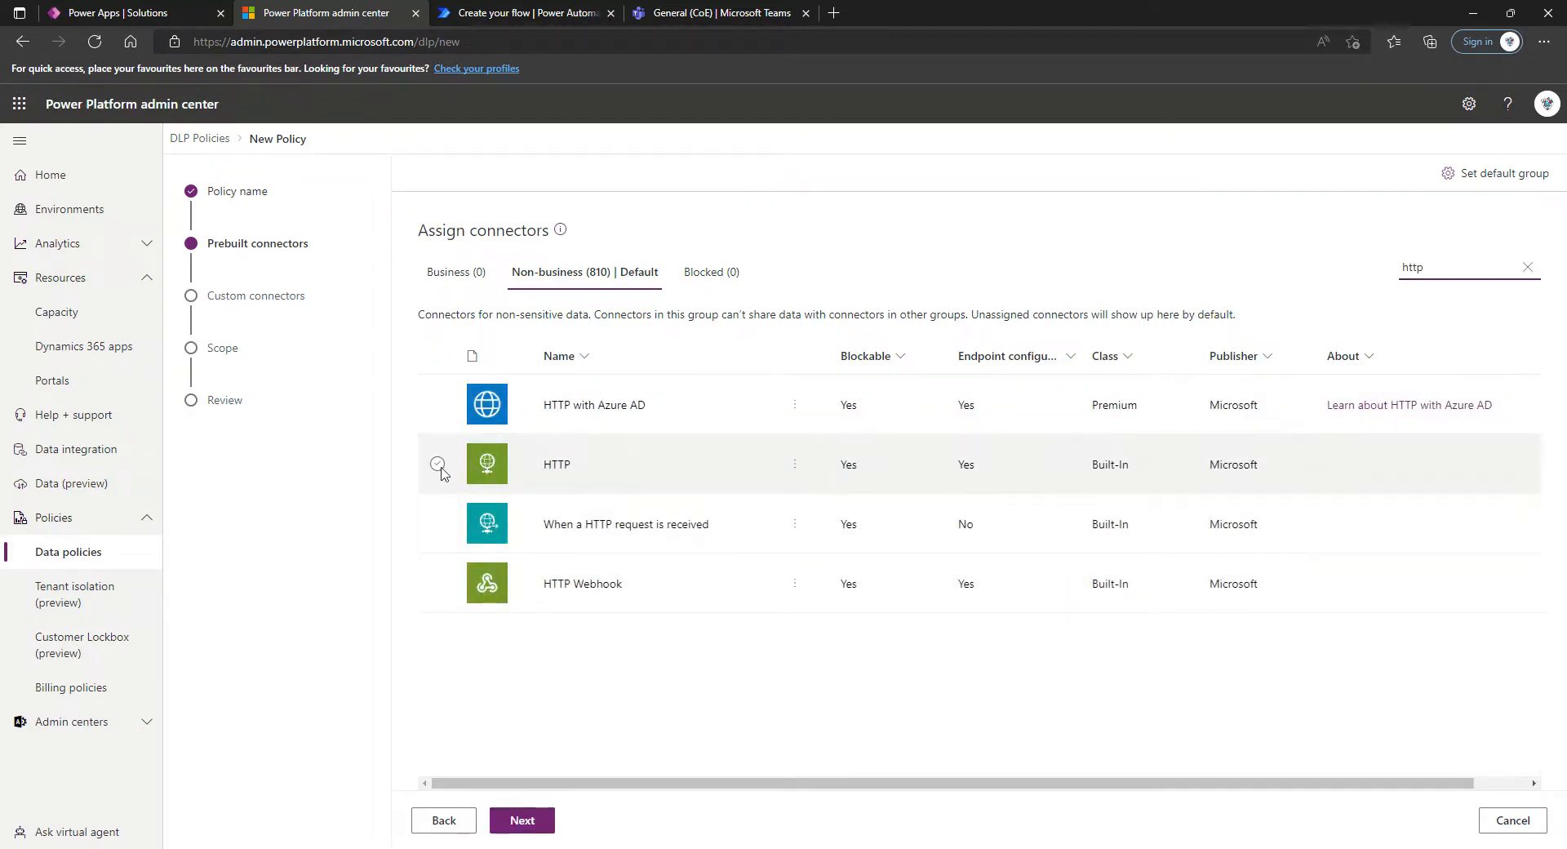
pyautogui.click(438, 463)
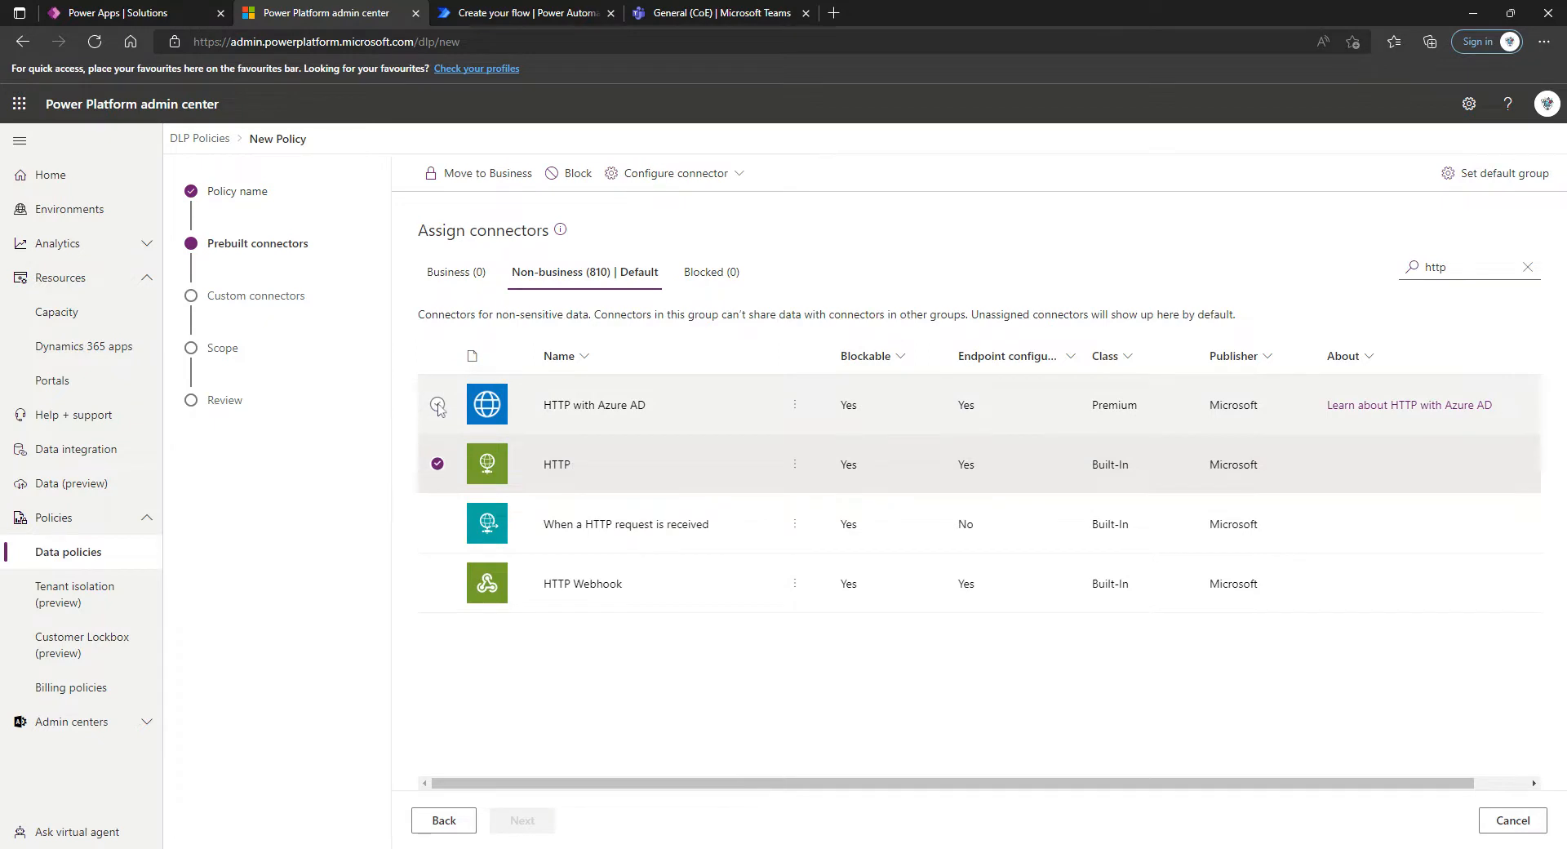
pyautogui.click(437, 404)
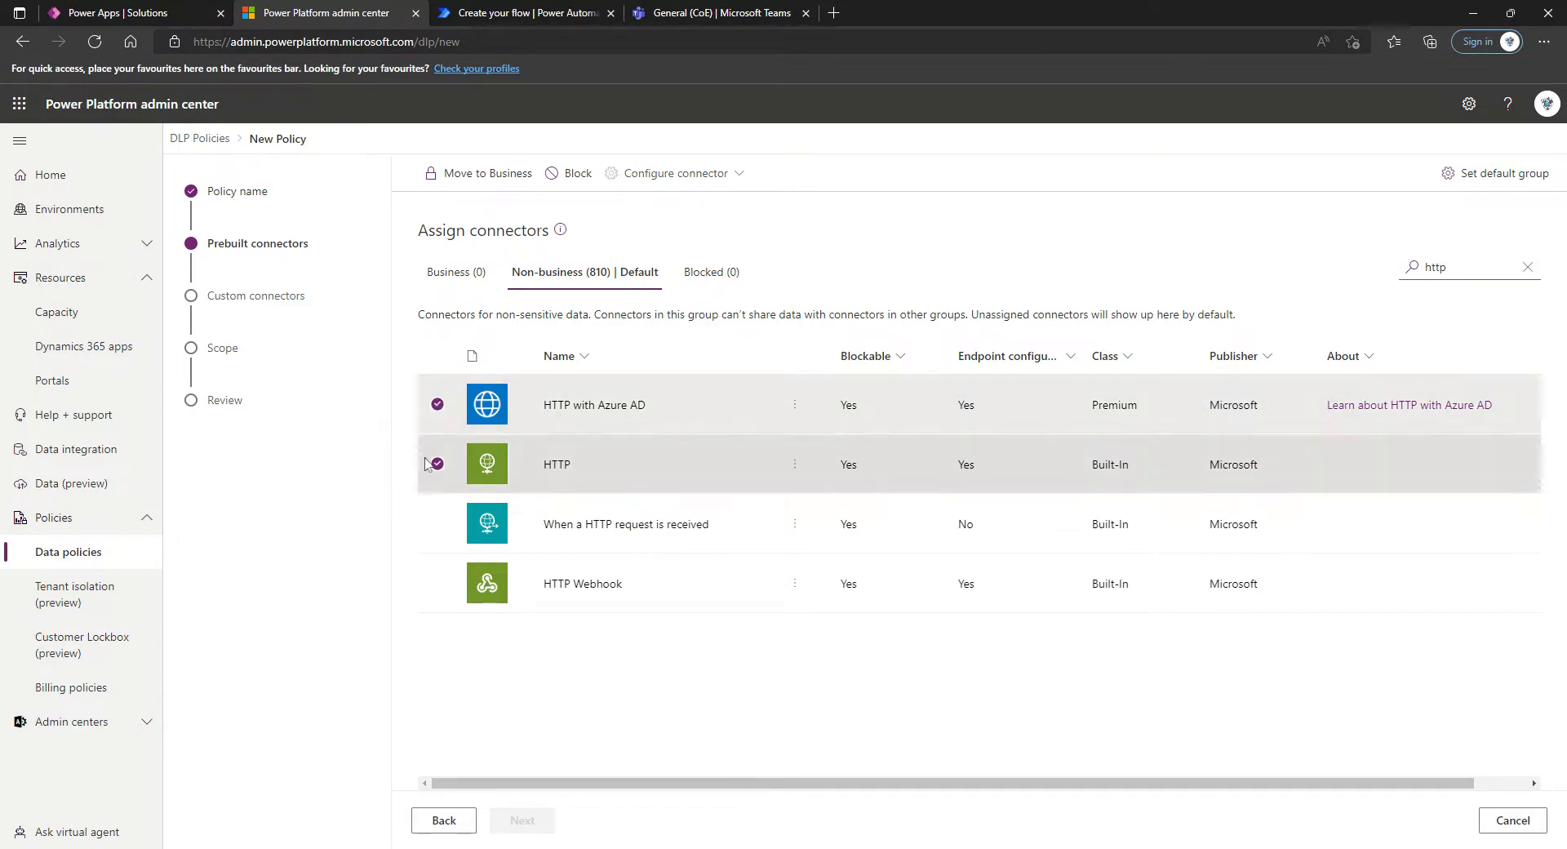
# - Find the Approvals connector and move it to the policy's Business group
pyautogui.moveTo(1457, 271); pyautogui.dragTo(1376, 284)
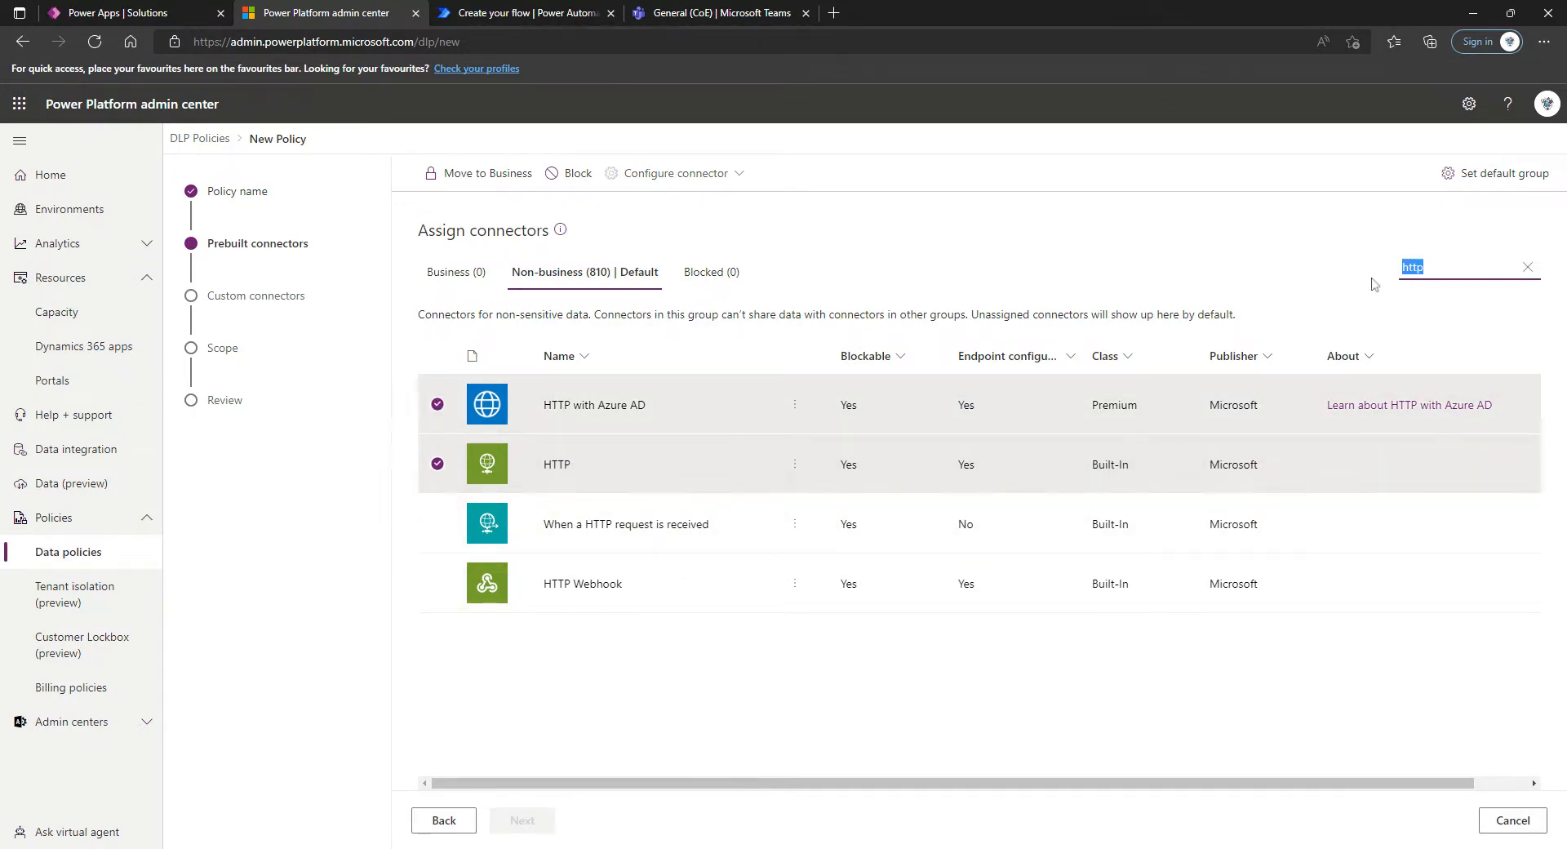
pyautogui.write('approval')
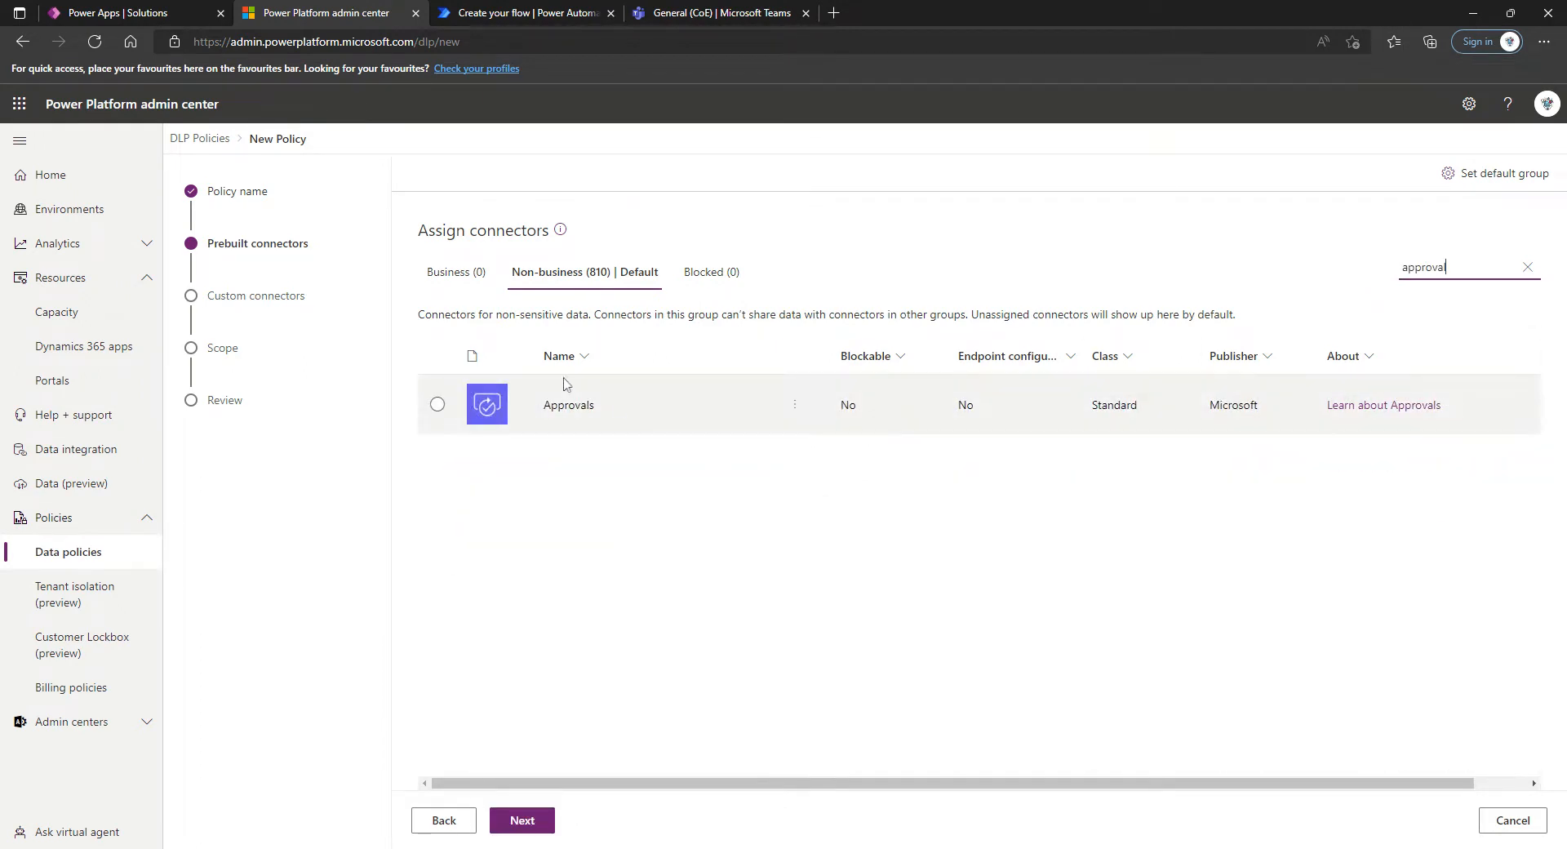
pyautogui.click(438, 404)
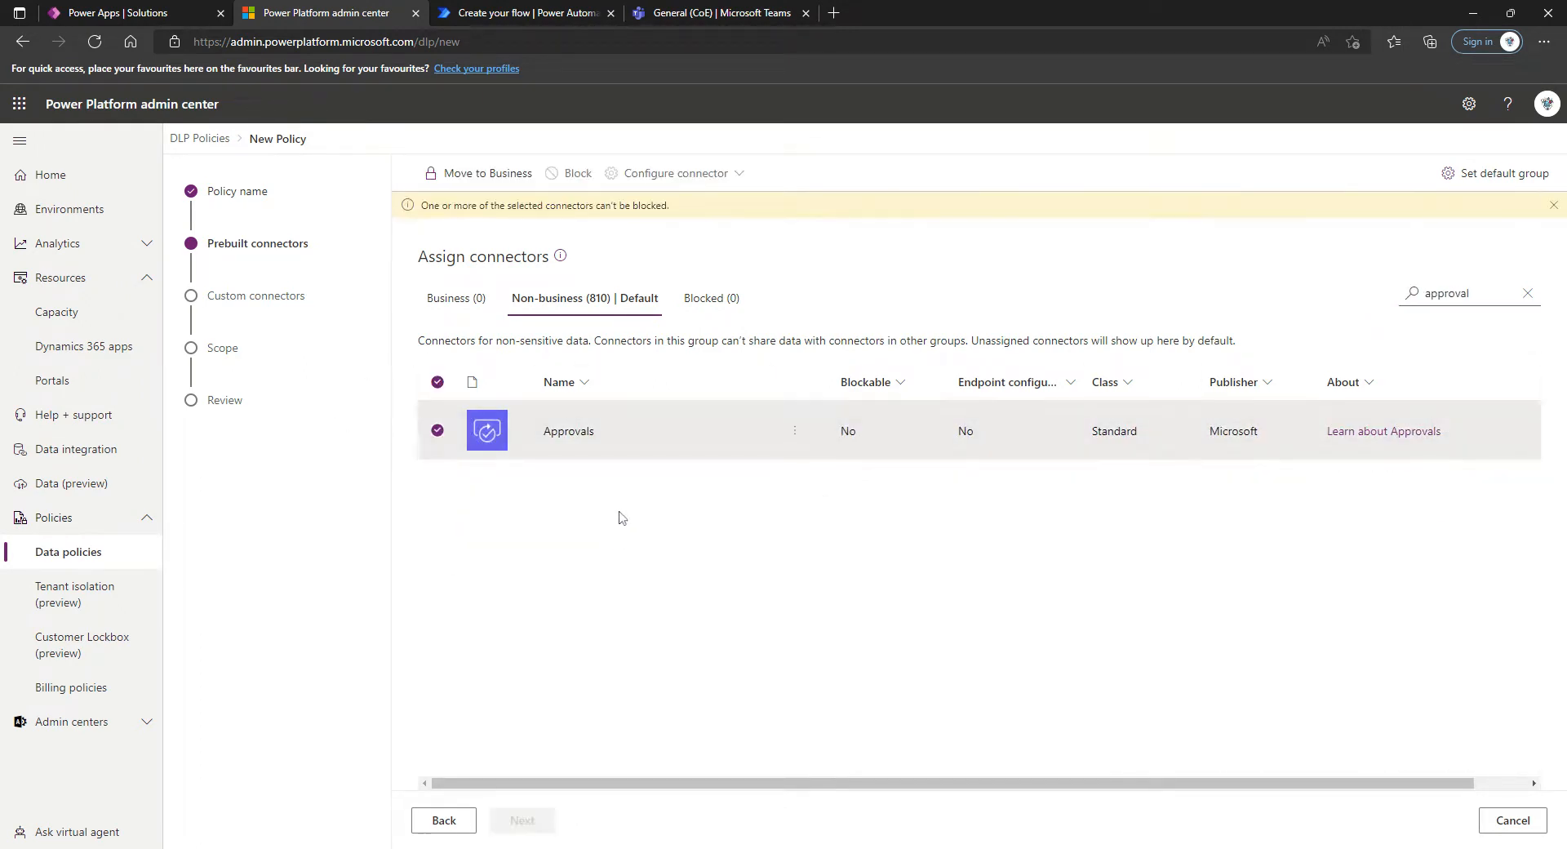
pyautogui.click(494, 188)
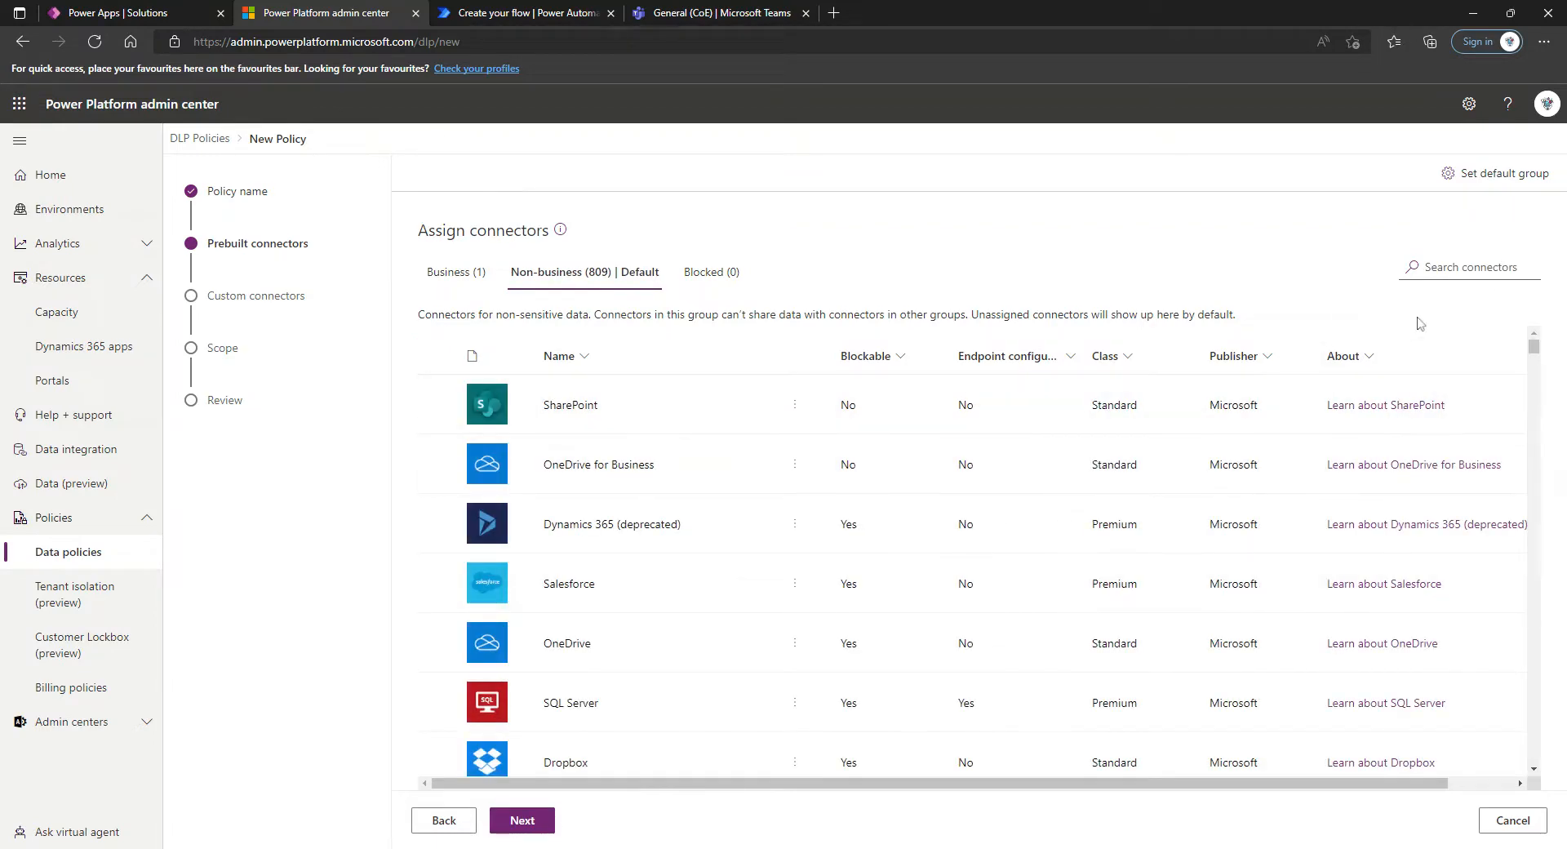
# - Find the HTTP and HTTP with Azure AD connectors and move both to the Business group
pyautogui.click(1445, 266)
pyautogui.write('http')
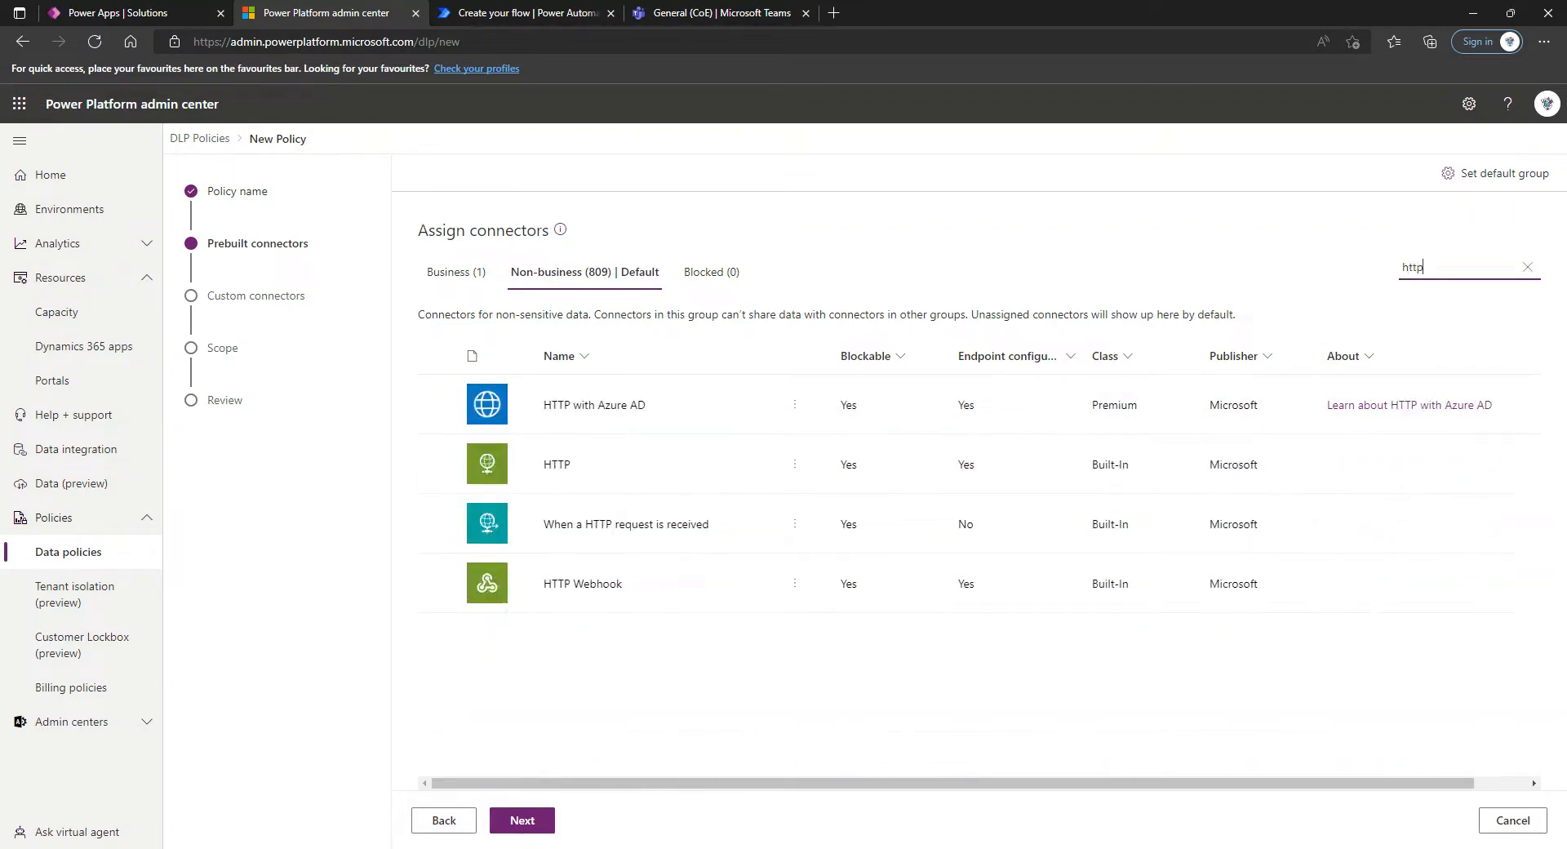
pyautogui.click(437, 463)
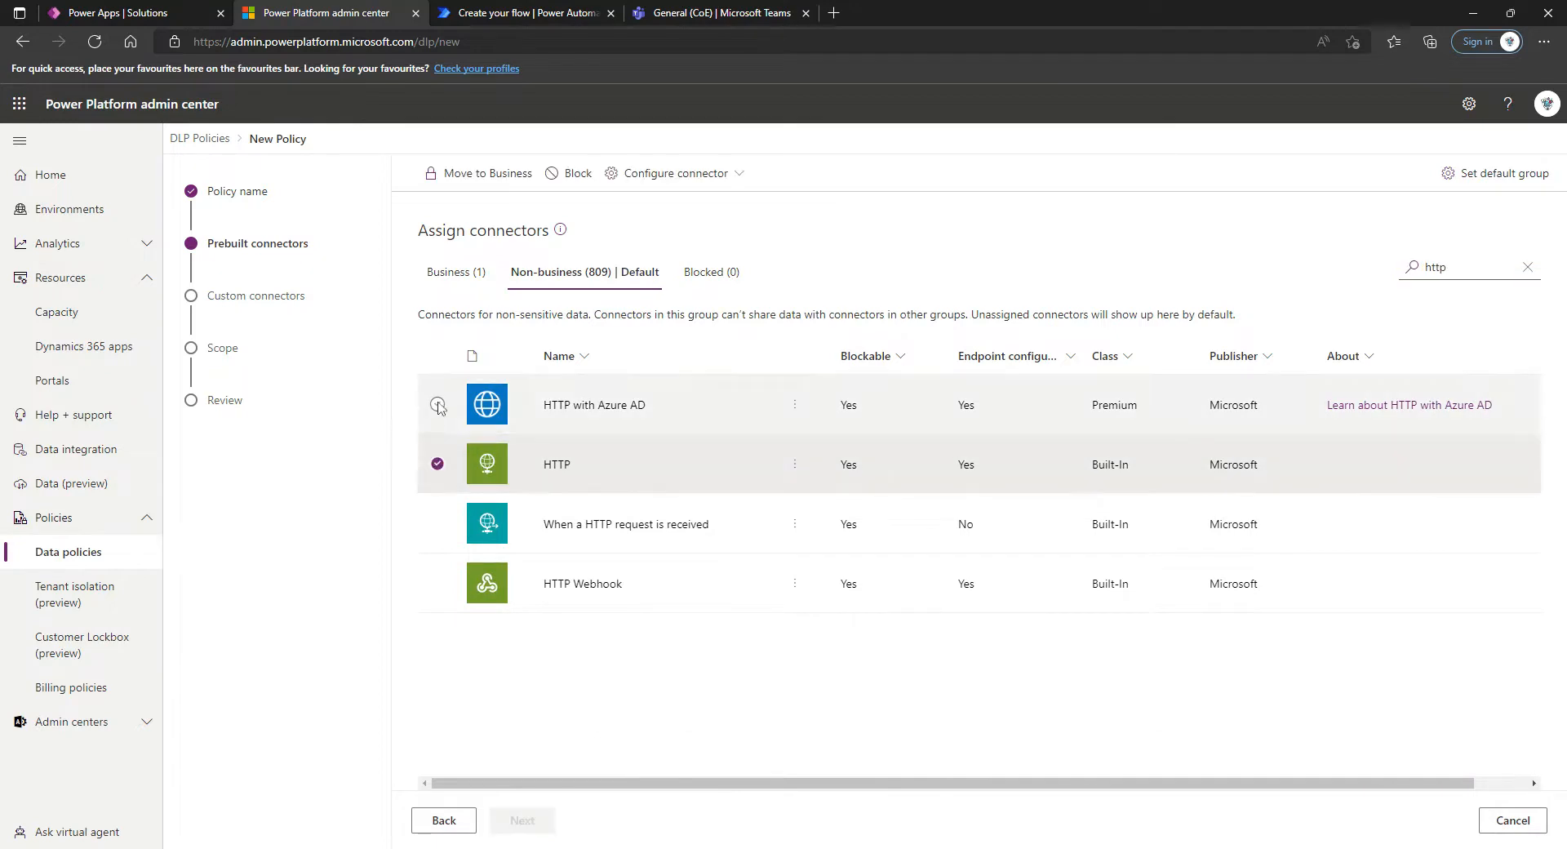
pyautogui.click(437, 405)
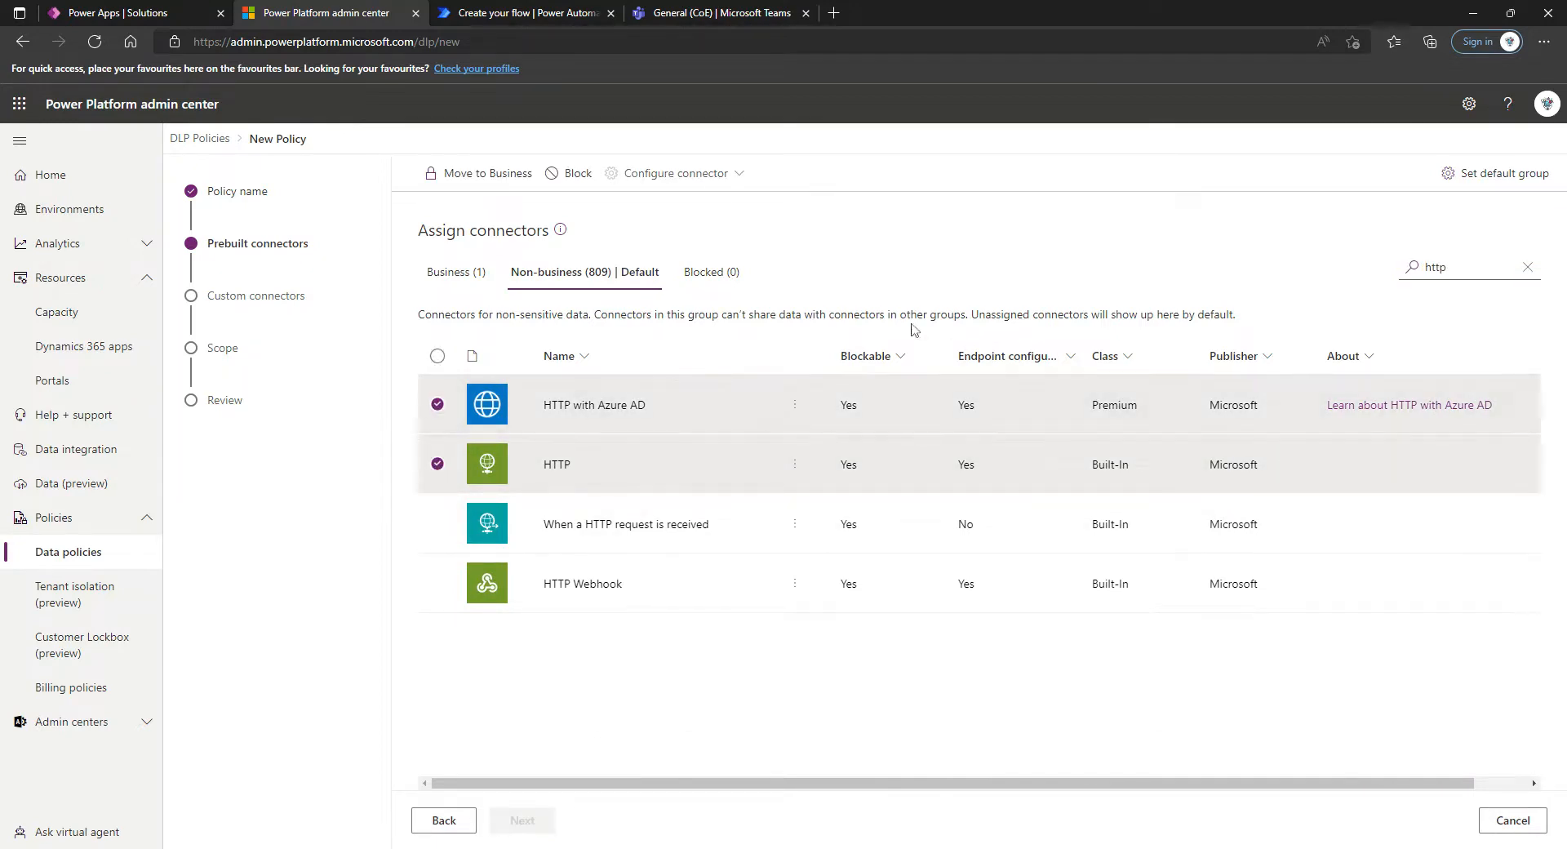
pyautogui.click(472, 176)
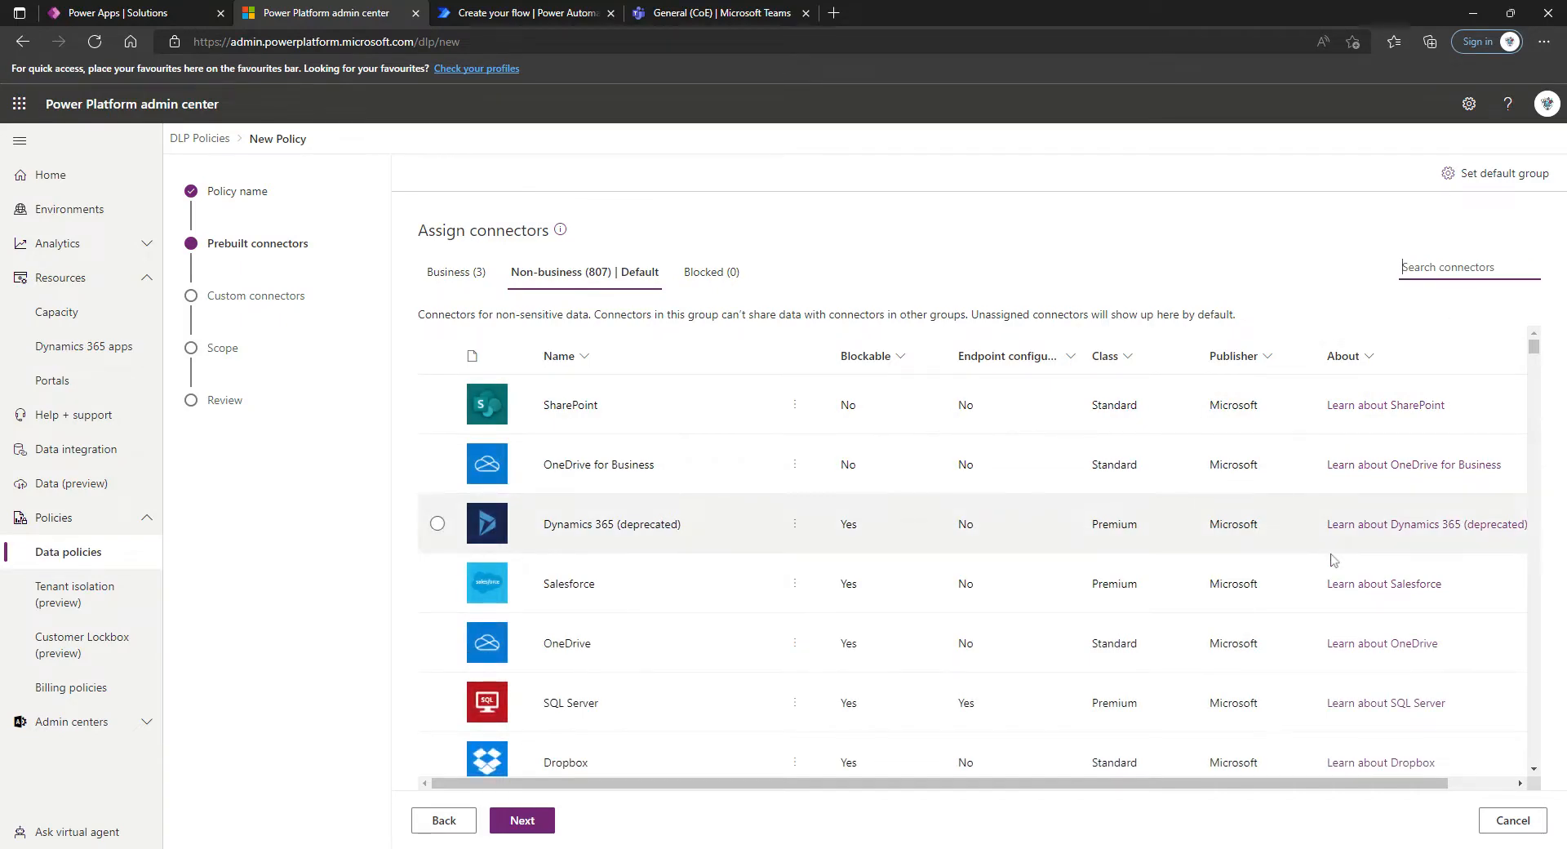
# - Find the Microsoft Dataverse and Microsoft Dataverse (legacy) connectors and move both to the Business group
pyautogui.write('datavers')
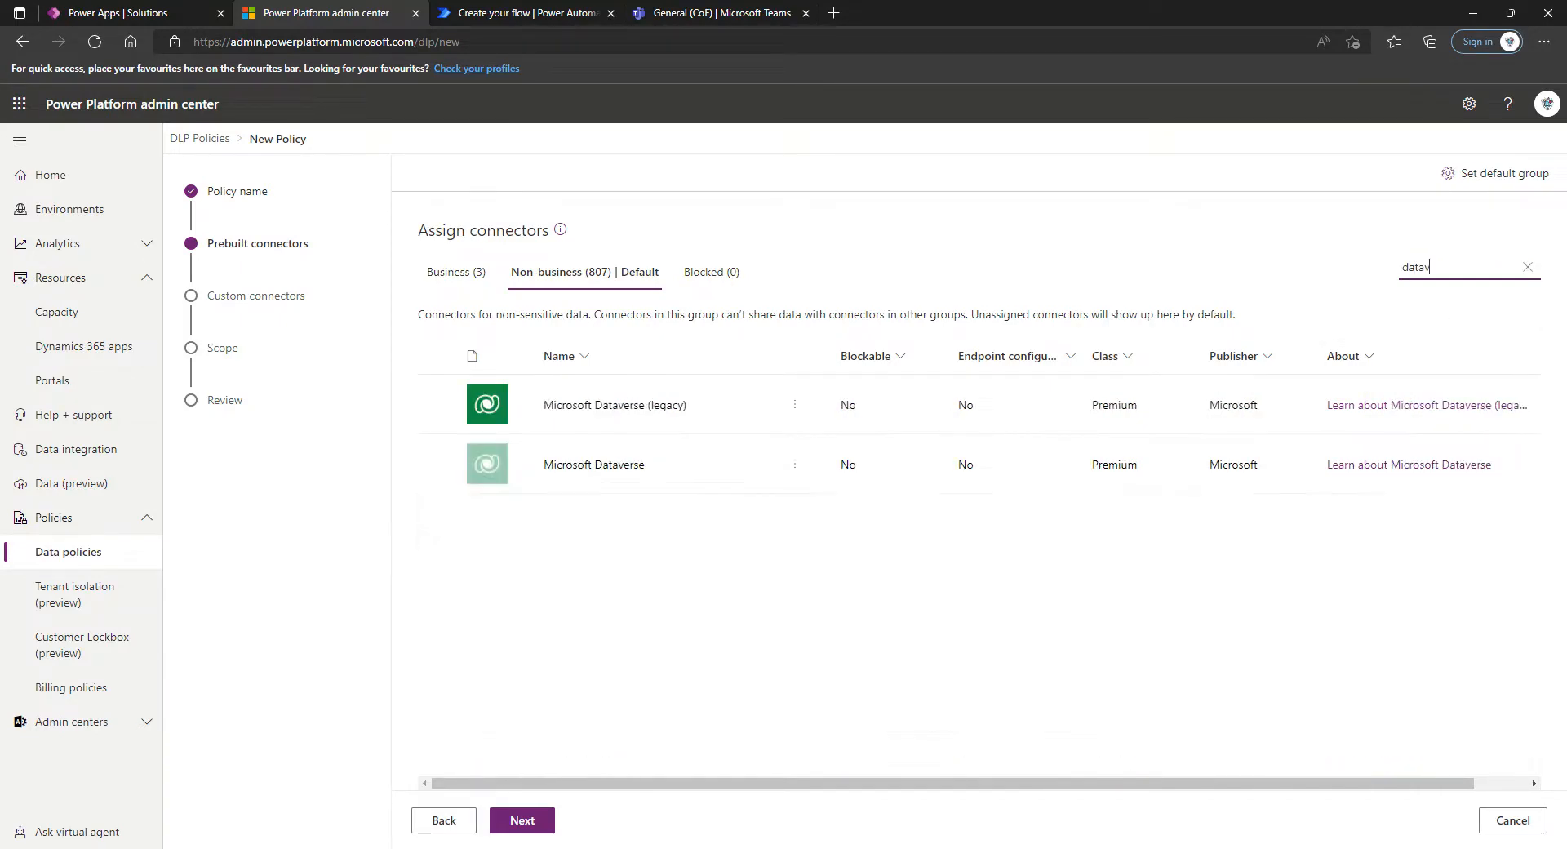
pyautogui.click(438, 465)
pyautogui.click(437, 430)
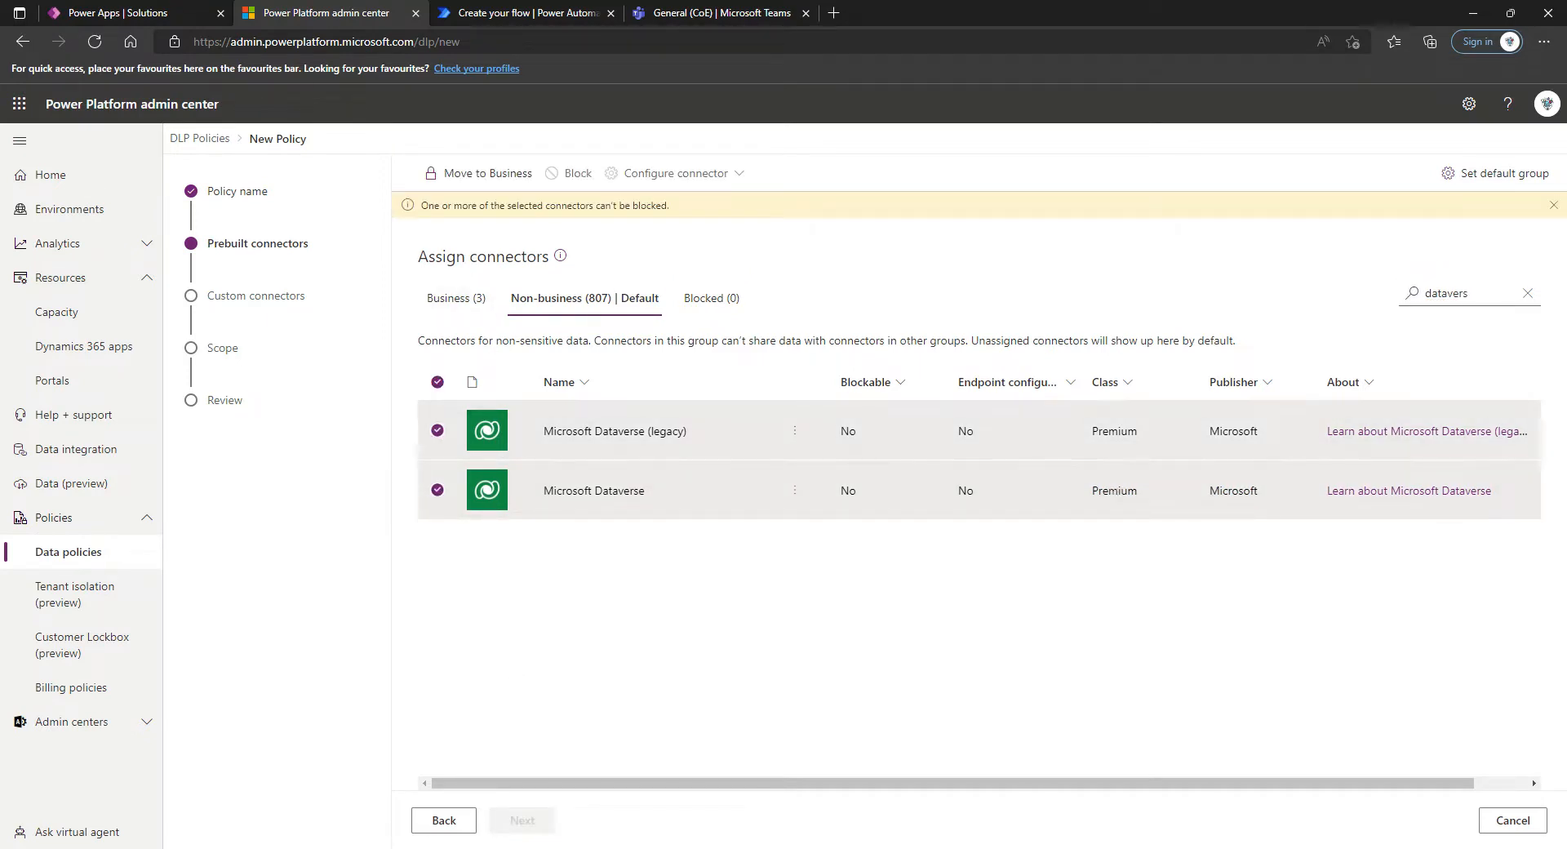
pyautogui.click(469, 181)
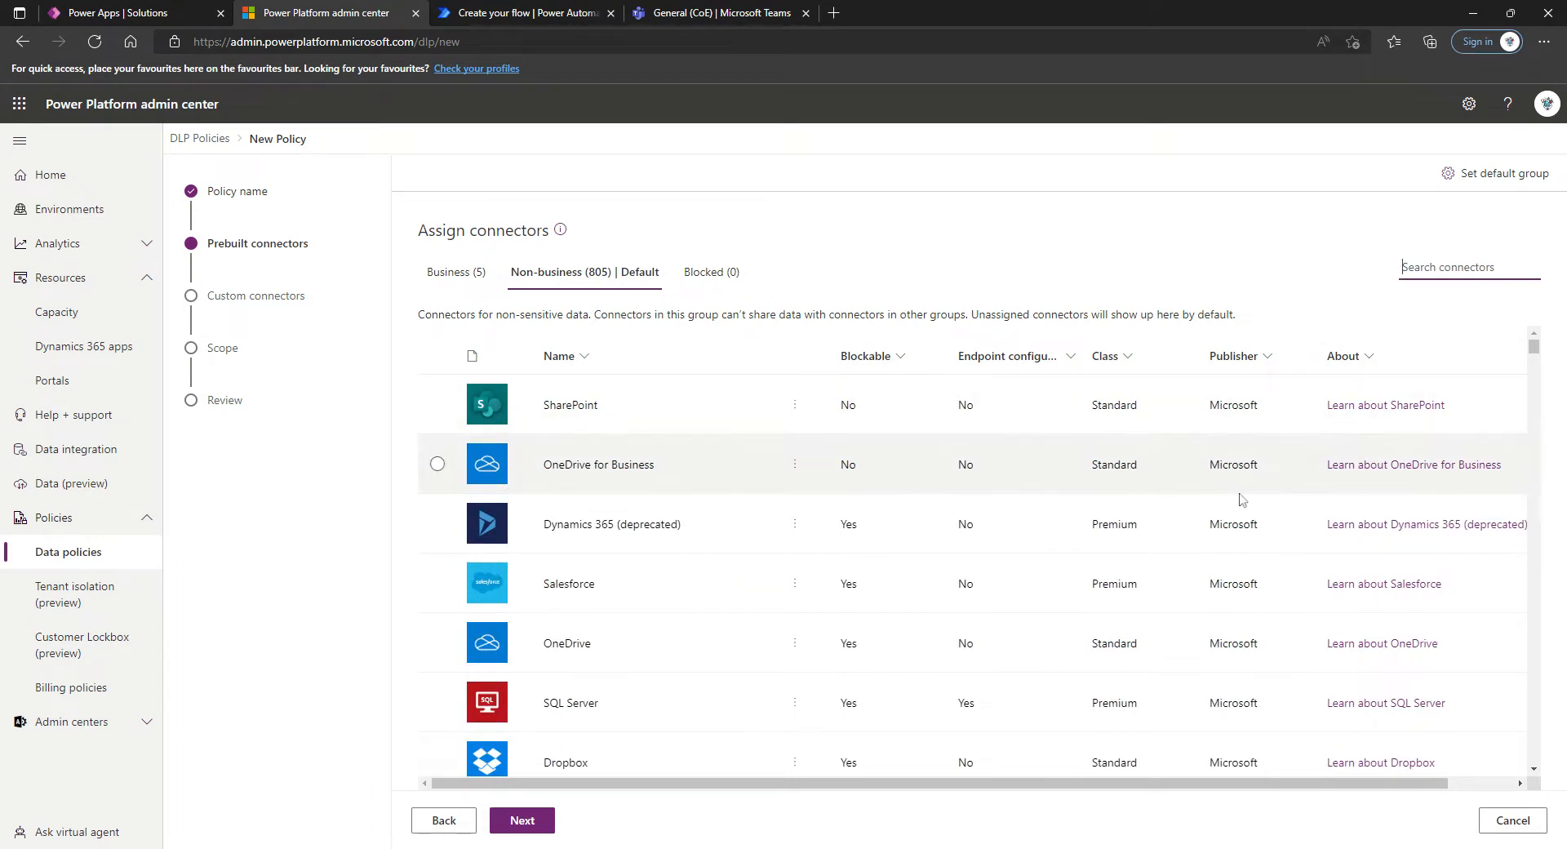
# - Find the Microsoft Teams connector and move it to the Business group
pyautogui.write('teams')
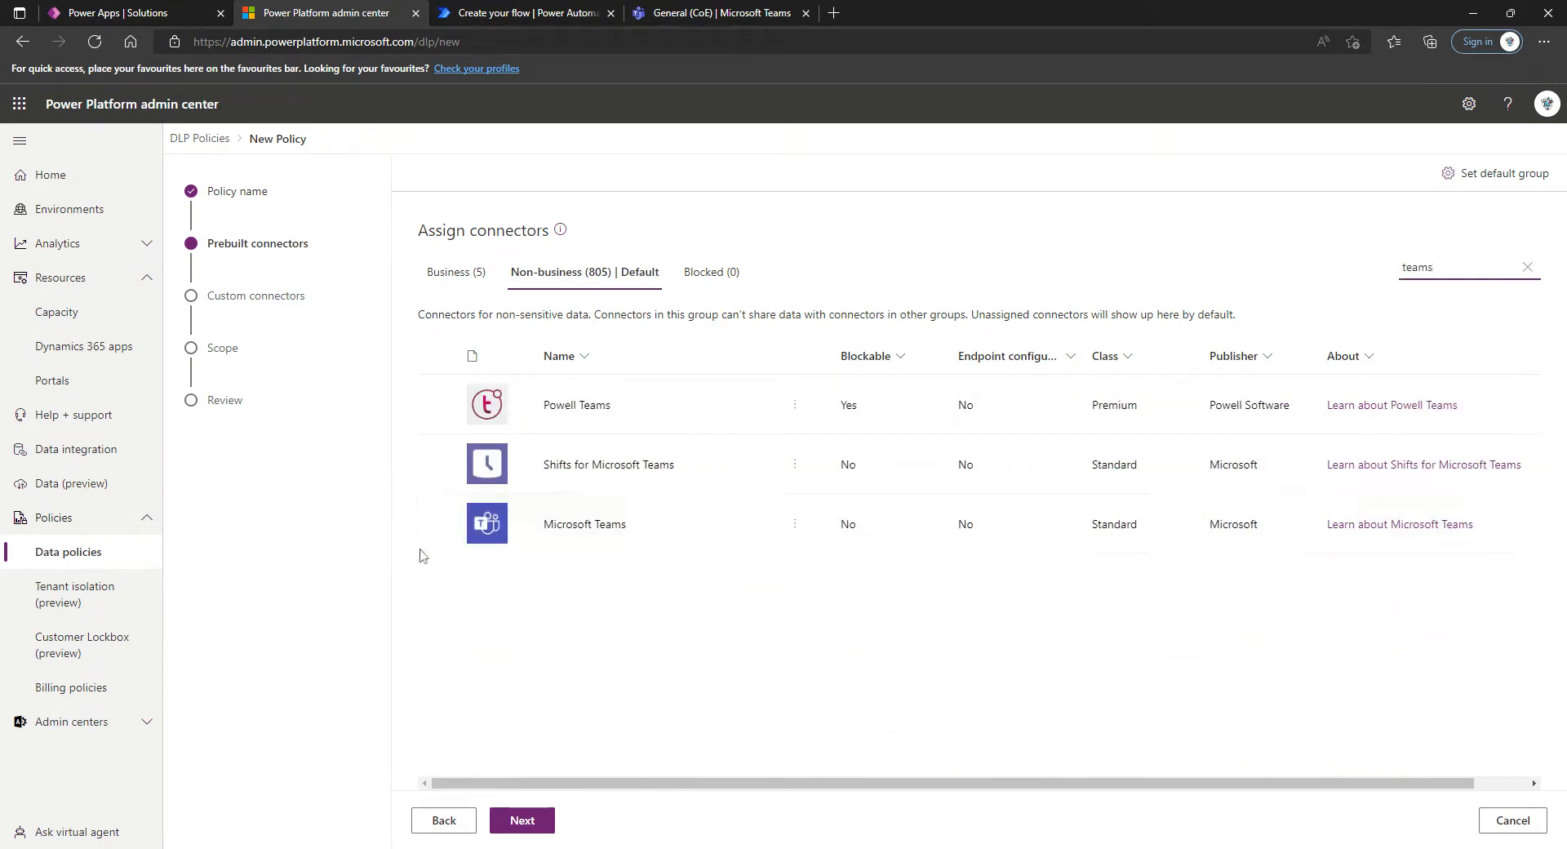
pyautogui.click(437, 524)
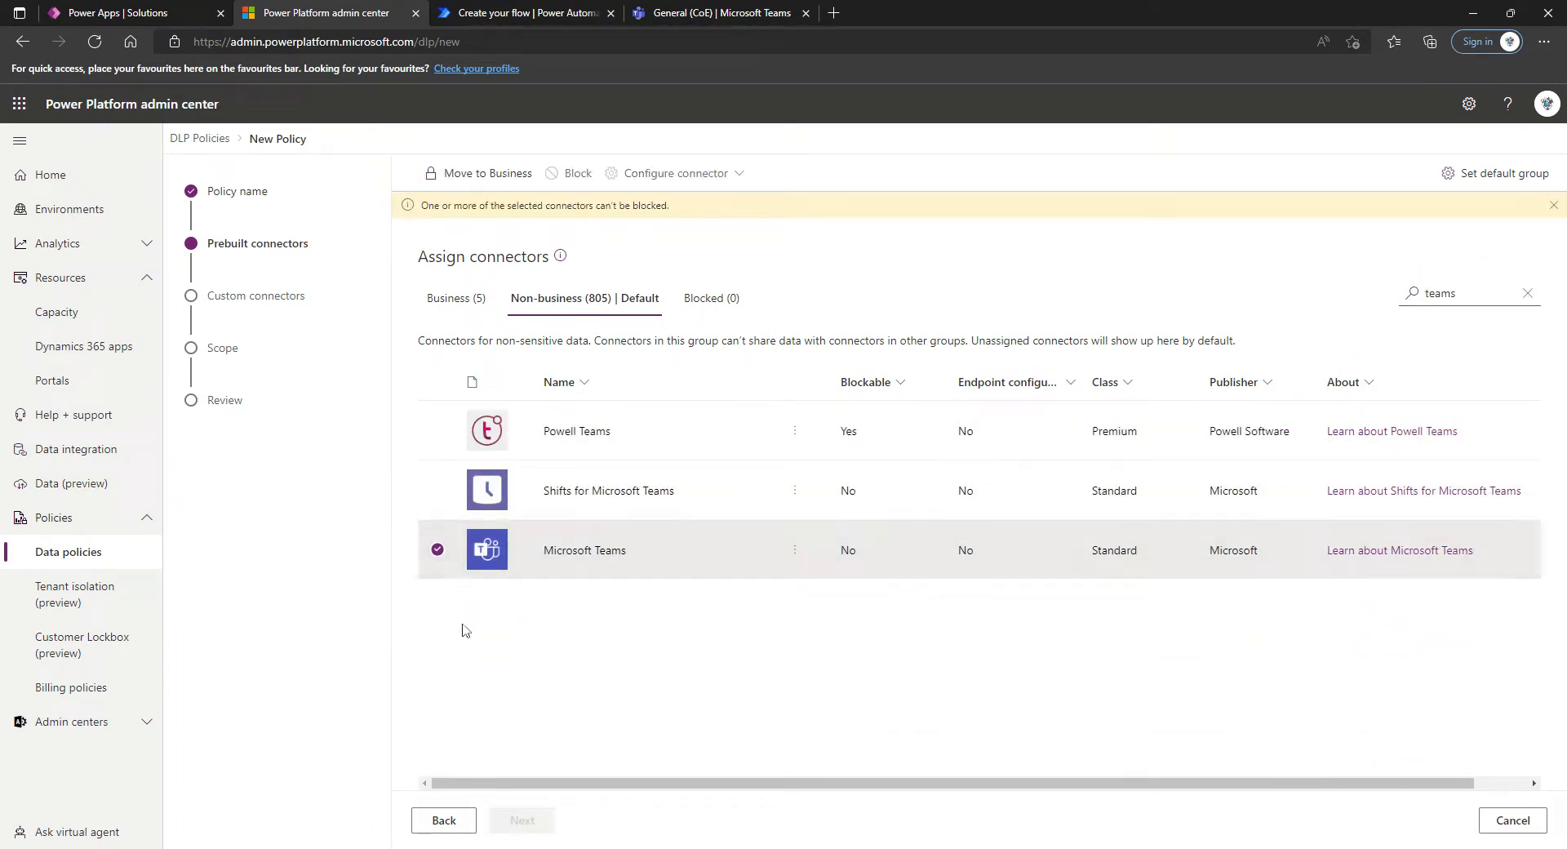
pyautogui.click(470, 173)
# - Find the Office 365 Outlook, Office 365 Groups and Office 365 Users connectors and move them to the Business group
pyautogui.click(1464, 261)
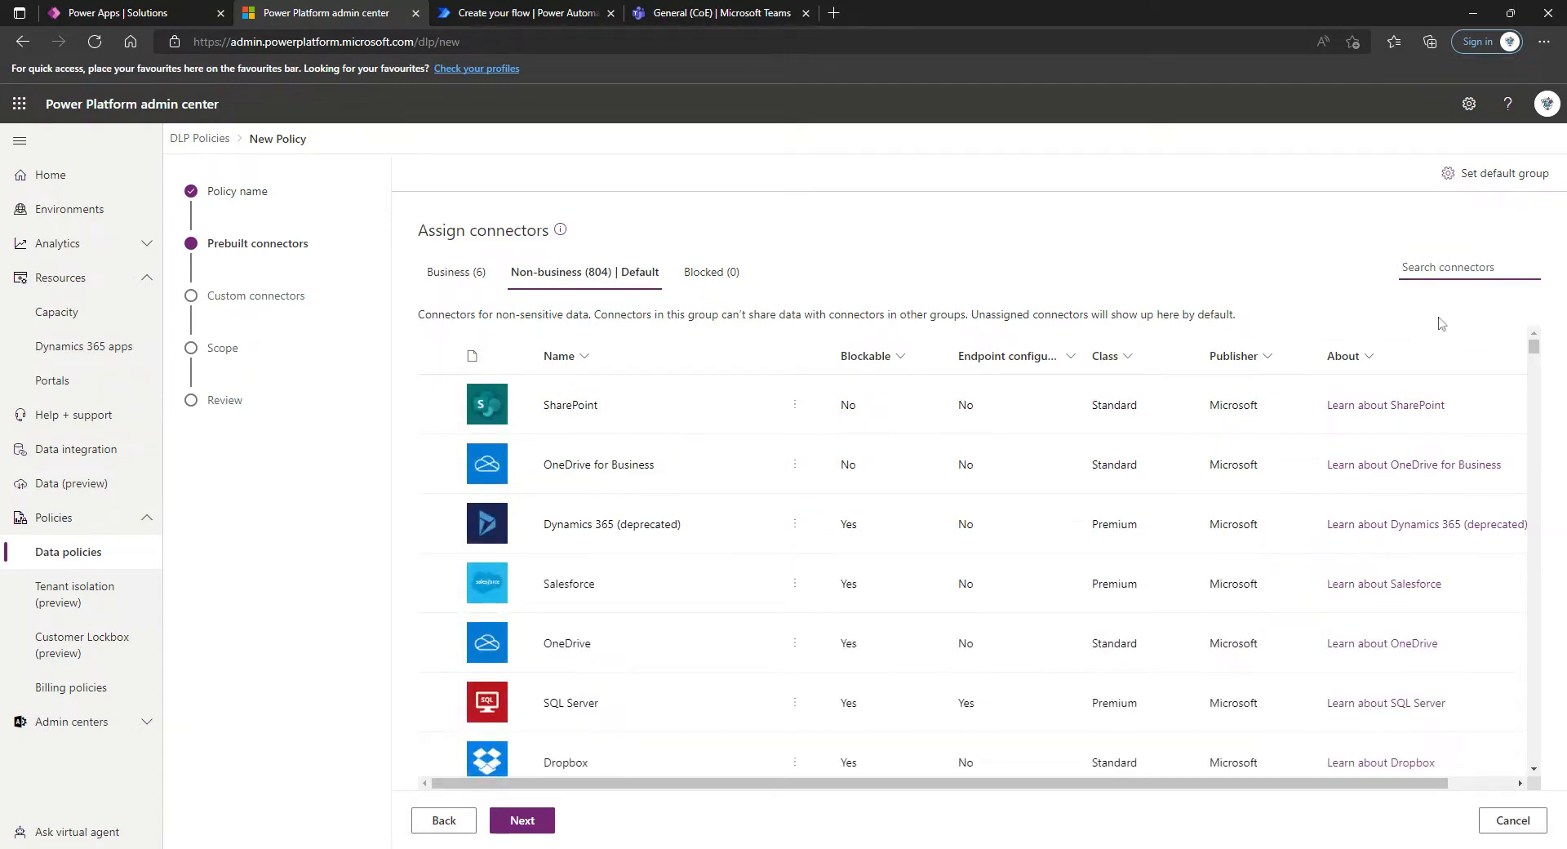
pyautogui.write('office 365')
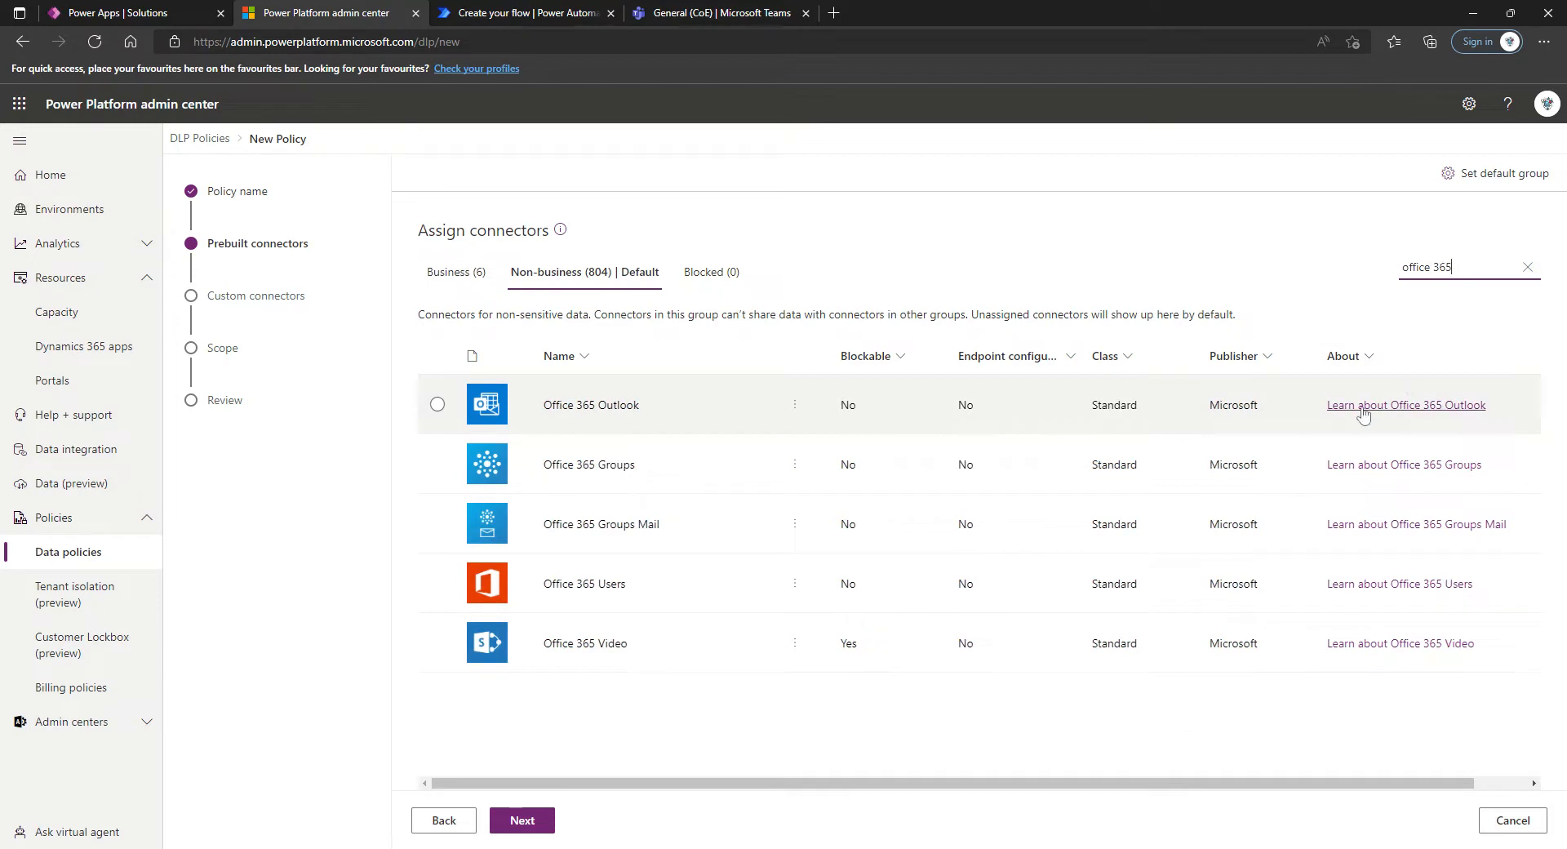
pyautogui.click(437, 463)
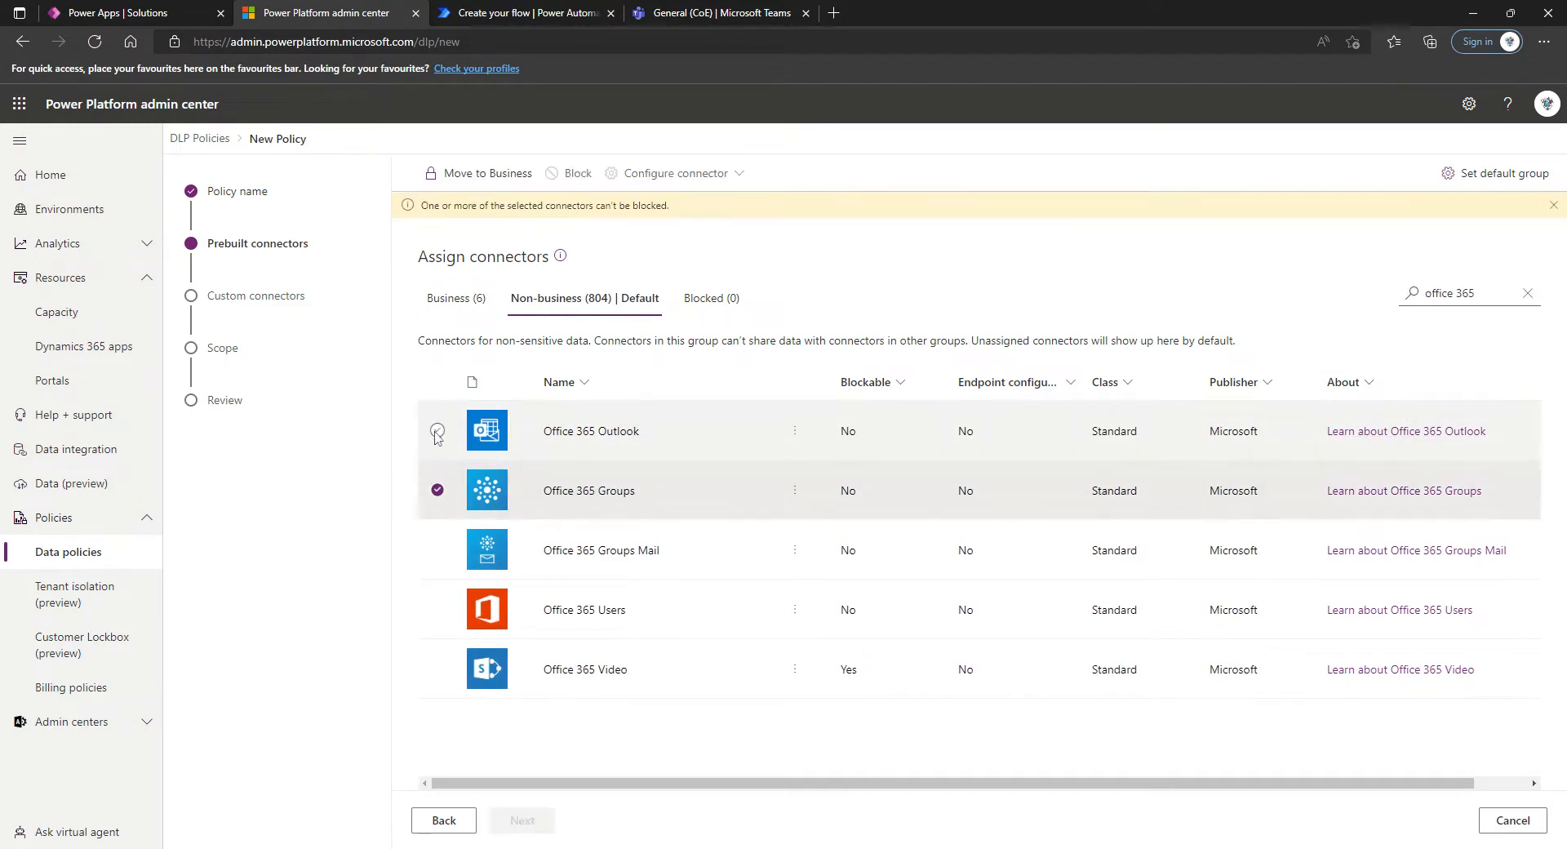
pyautogui.click(437, 430)
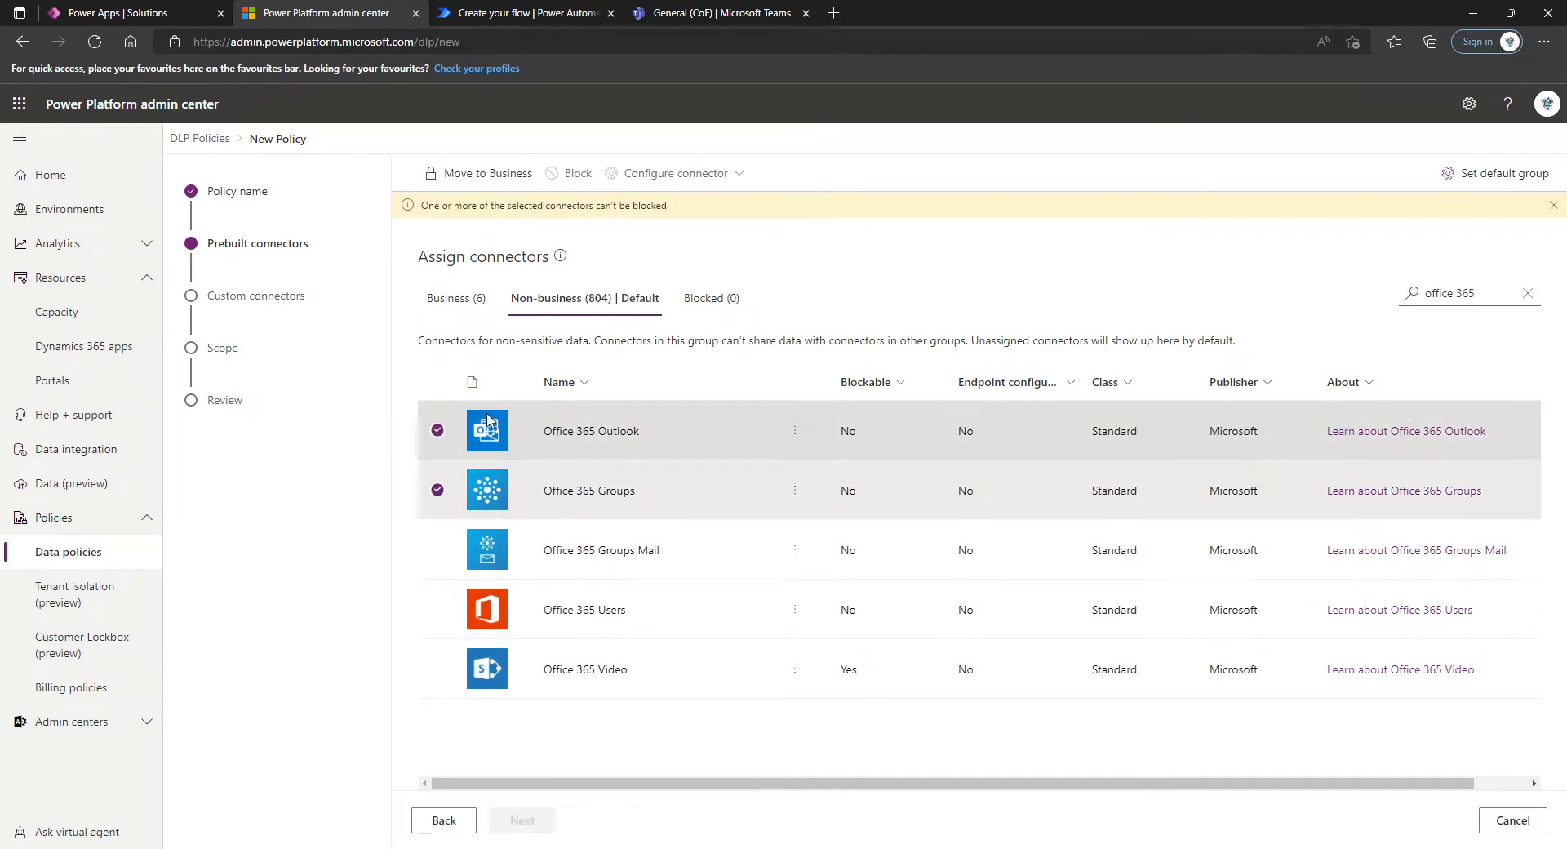
pyautogui.click(439, 612)
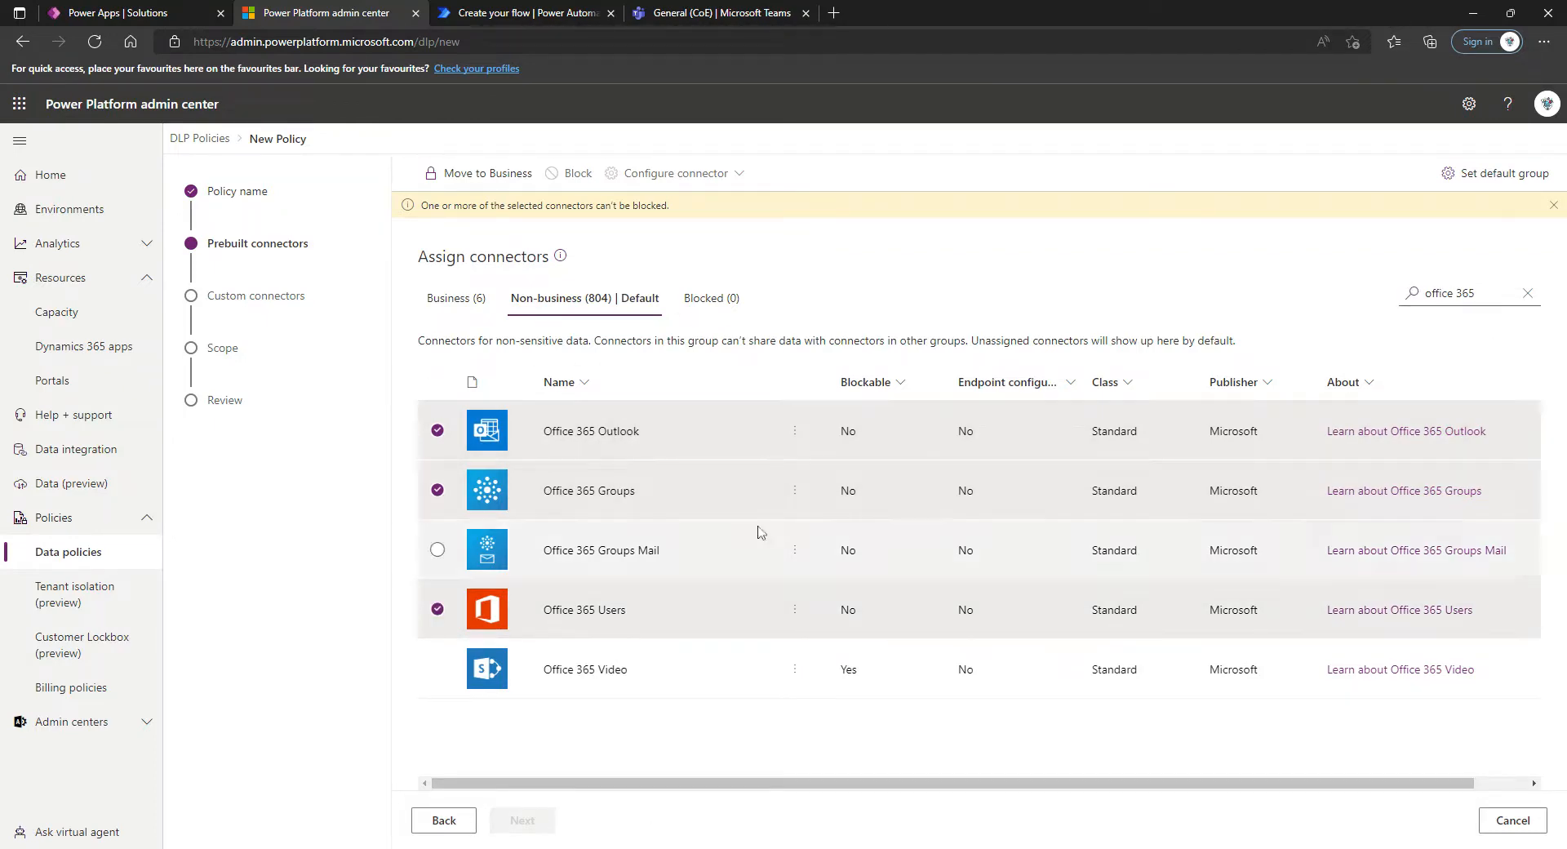
pyautogui.click(459, 175)
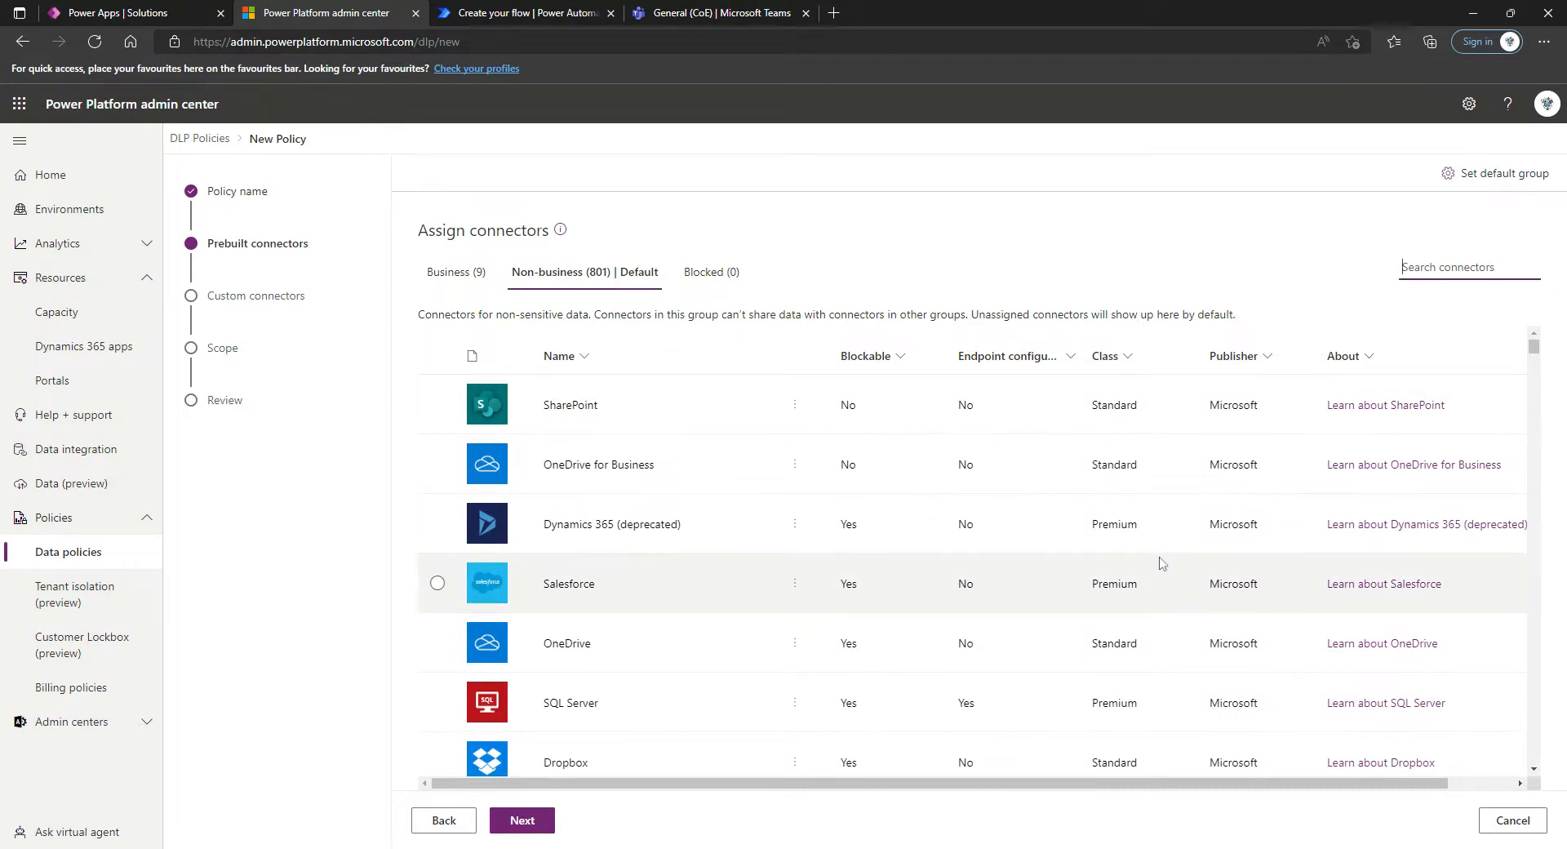
# - Find the Power Apps for Admins and Power Apps for Makers connectors and move both to the Business group
pyautogui.write('power apps')
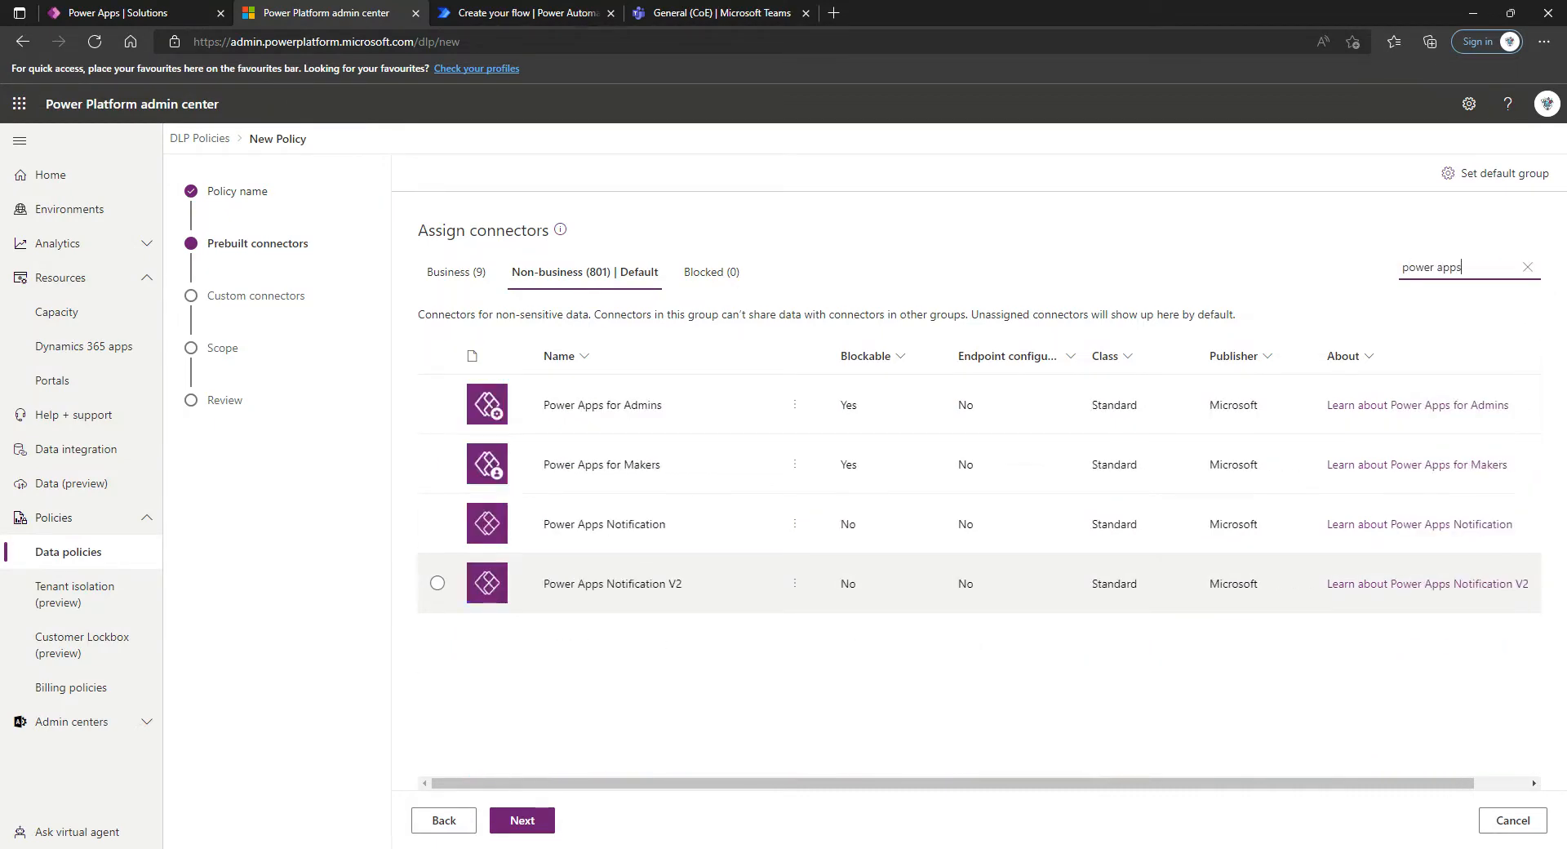
pyautogui.click(437, 405)
pyautogui.click(437, 465)
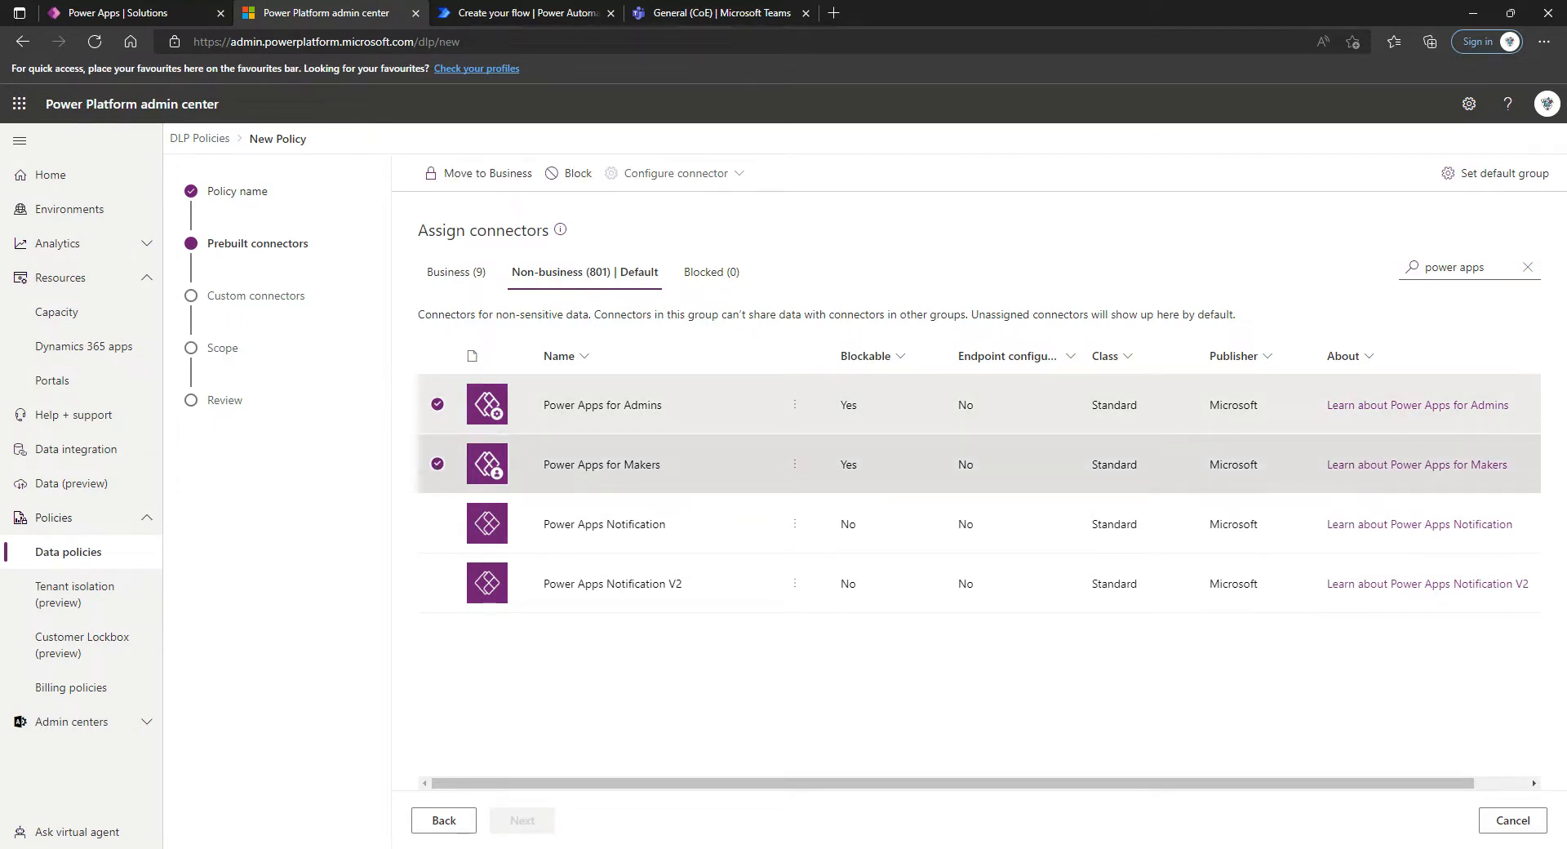
pyautogui.click(479, 173)
# - Find the Power Automate Management and Power Automate for Admins connectors and move both to the Business group
pyautogui.click(1444, 267)
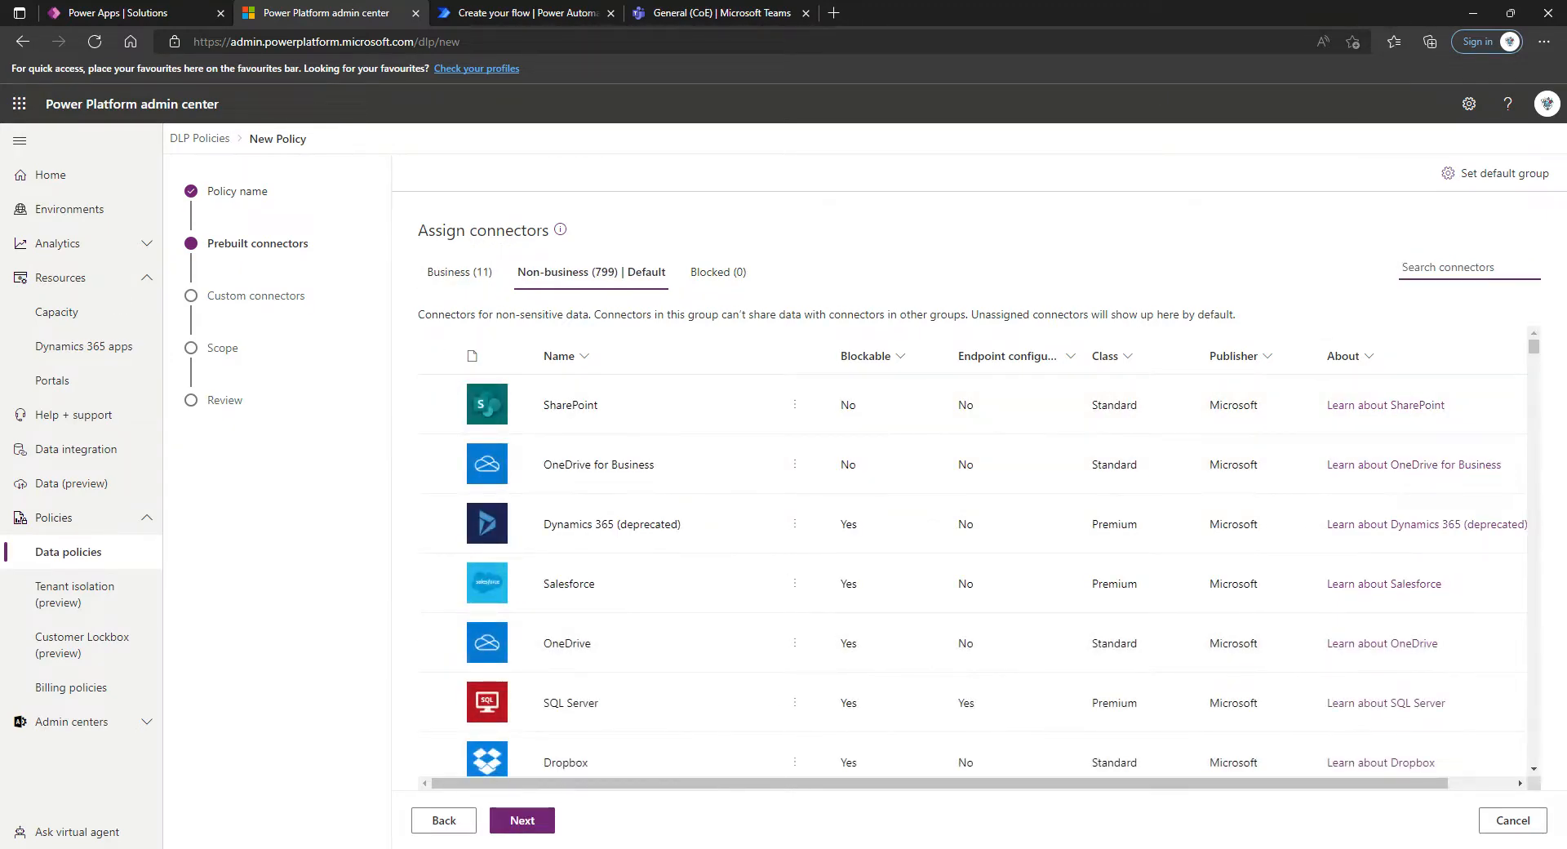
pyautogui.write('power automate')
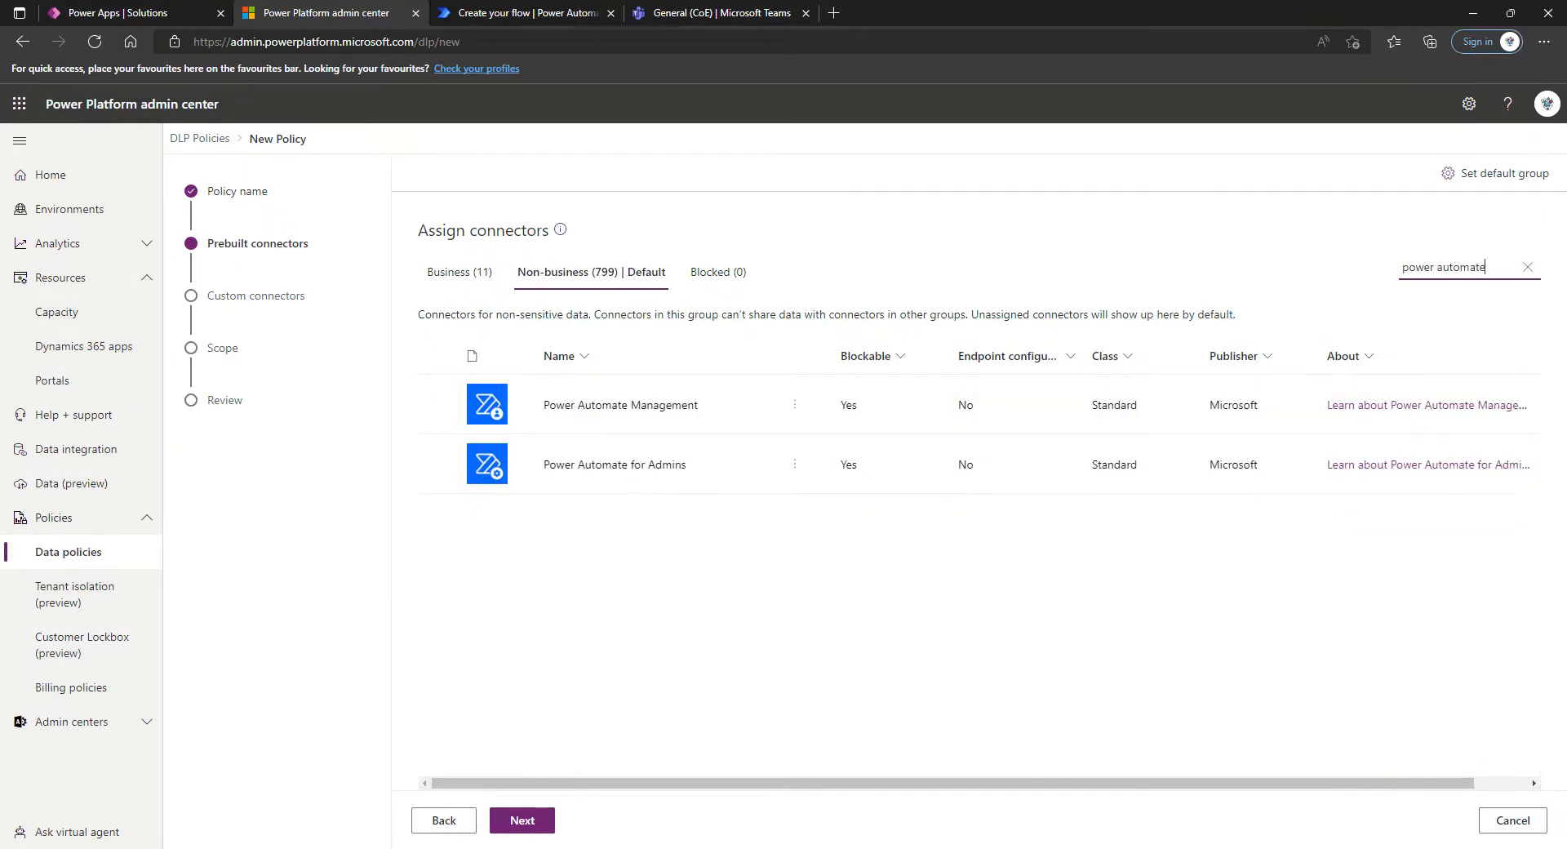
pyautogui.click(437, 404)
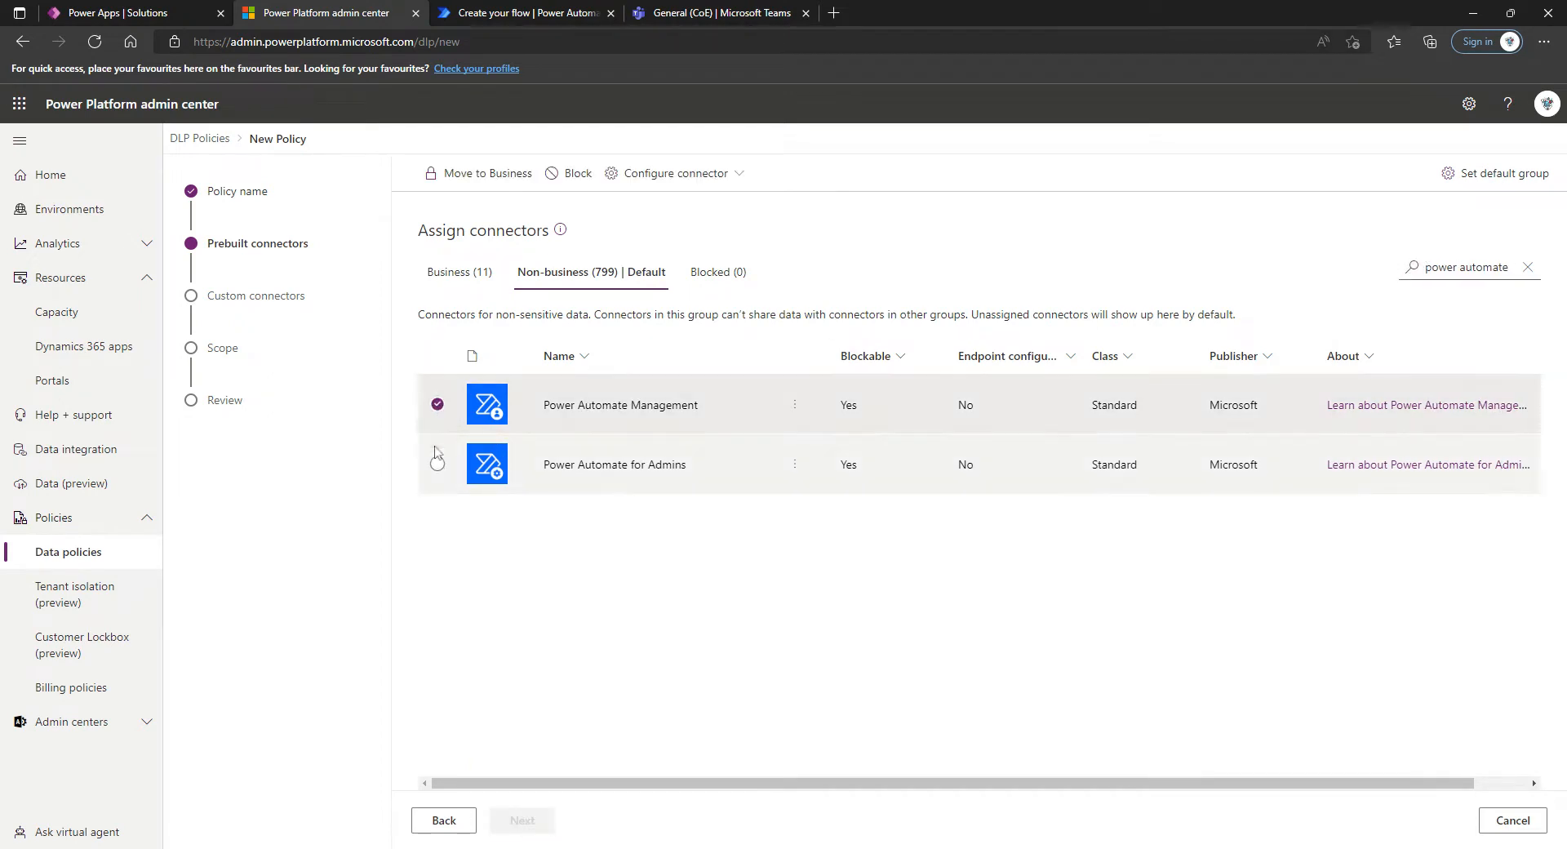
pyautogui.click(437, 464)
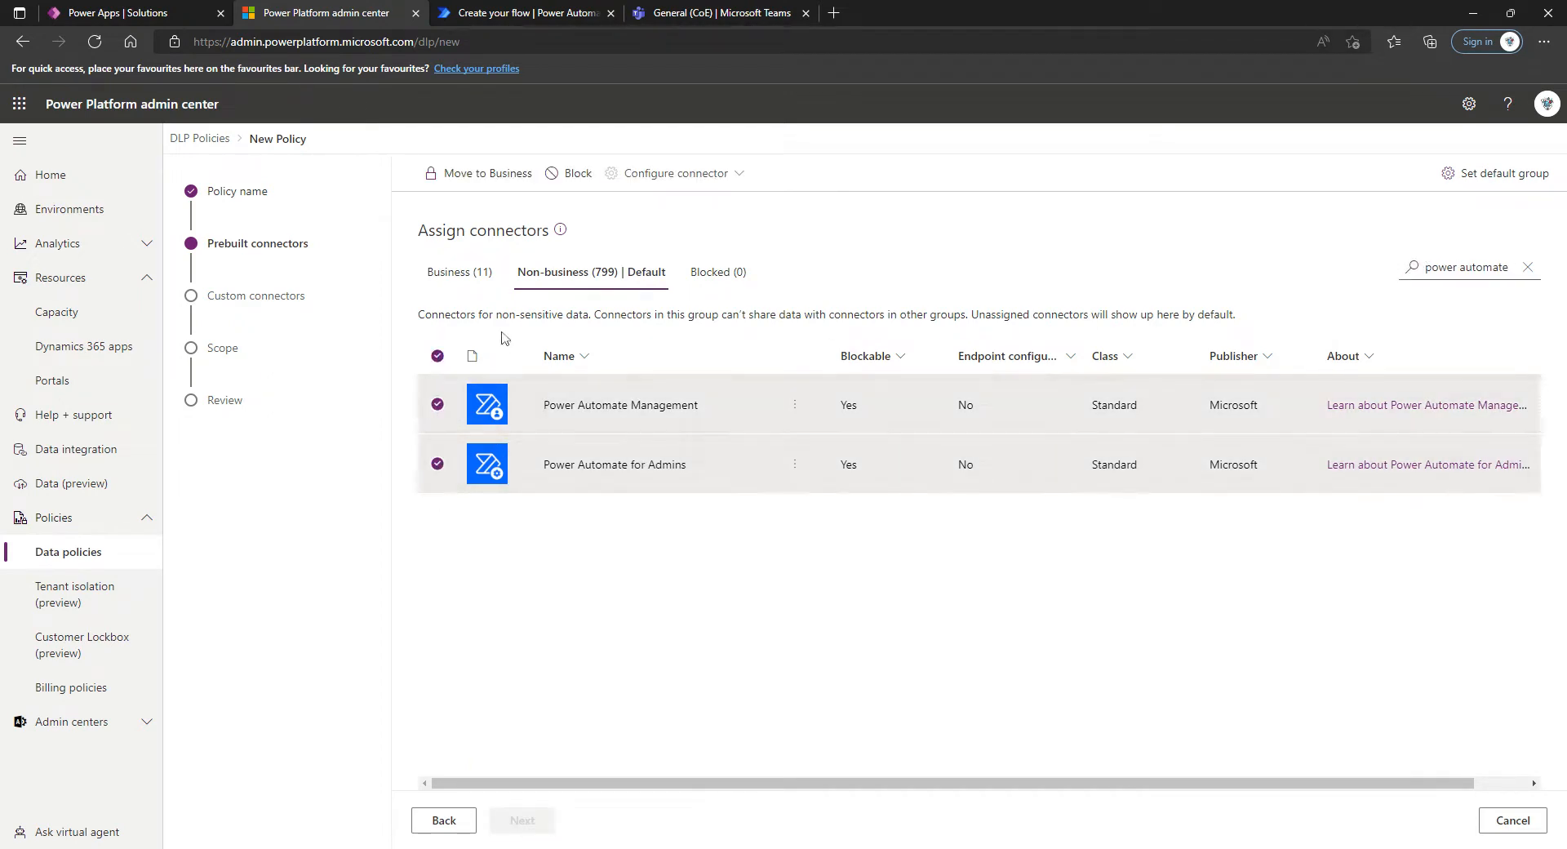
pyautogui.click(488, 173)
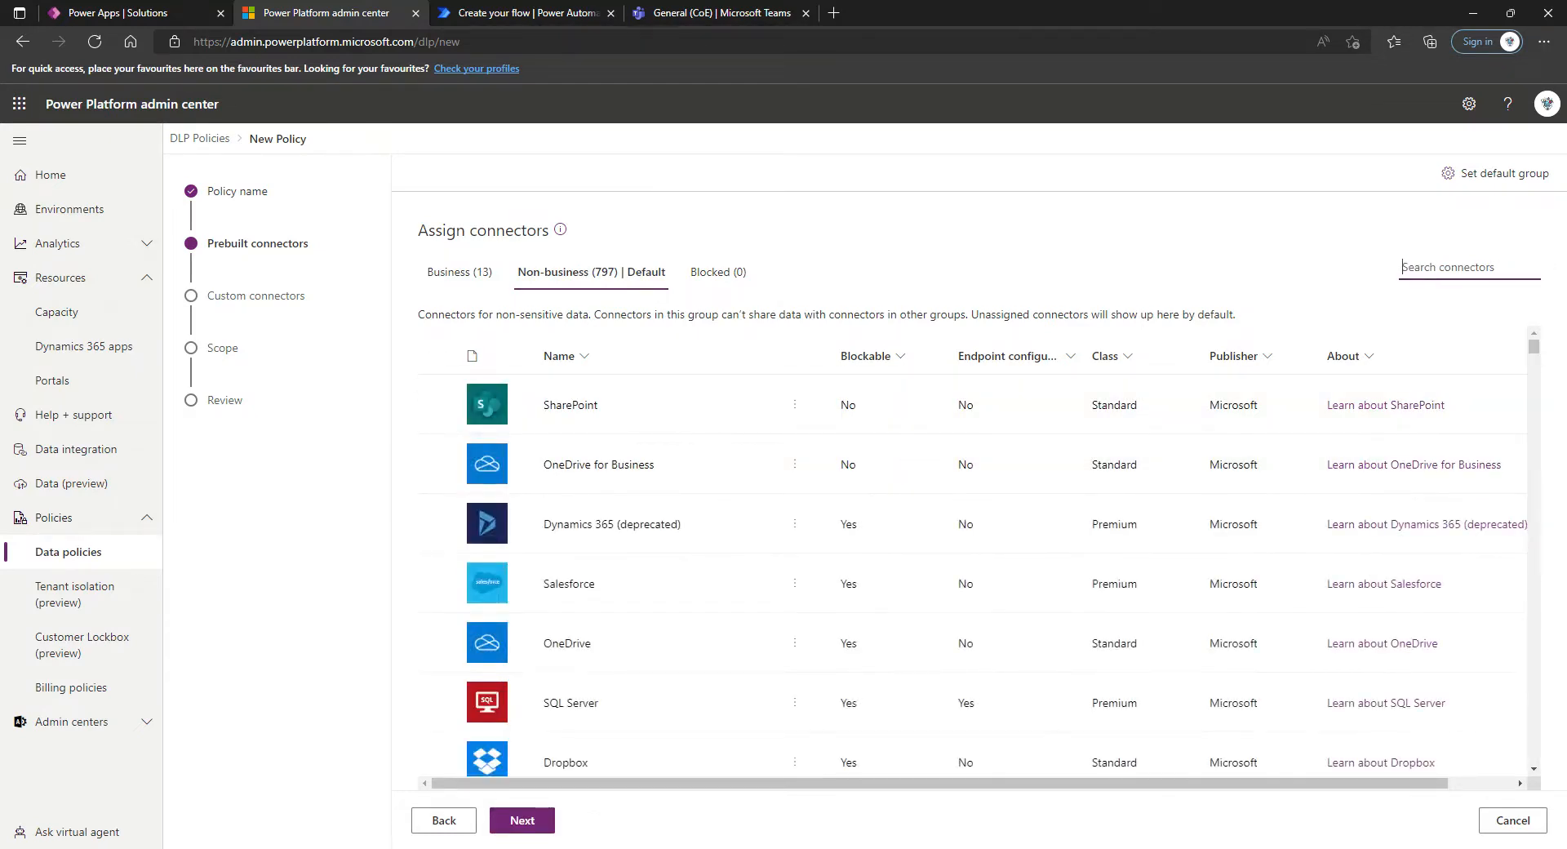
# - Find the Power Platform for Admins connector and move it to the Business group
pyautogui.write('power plat')
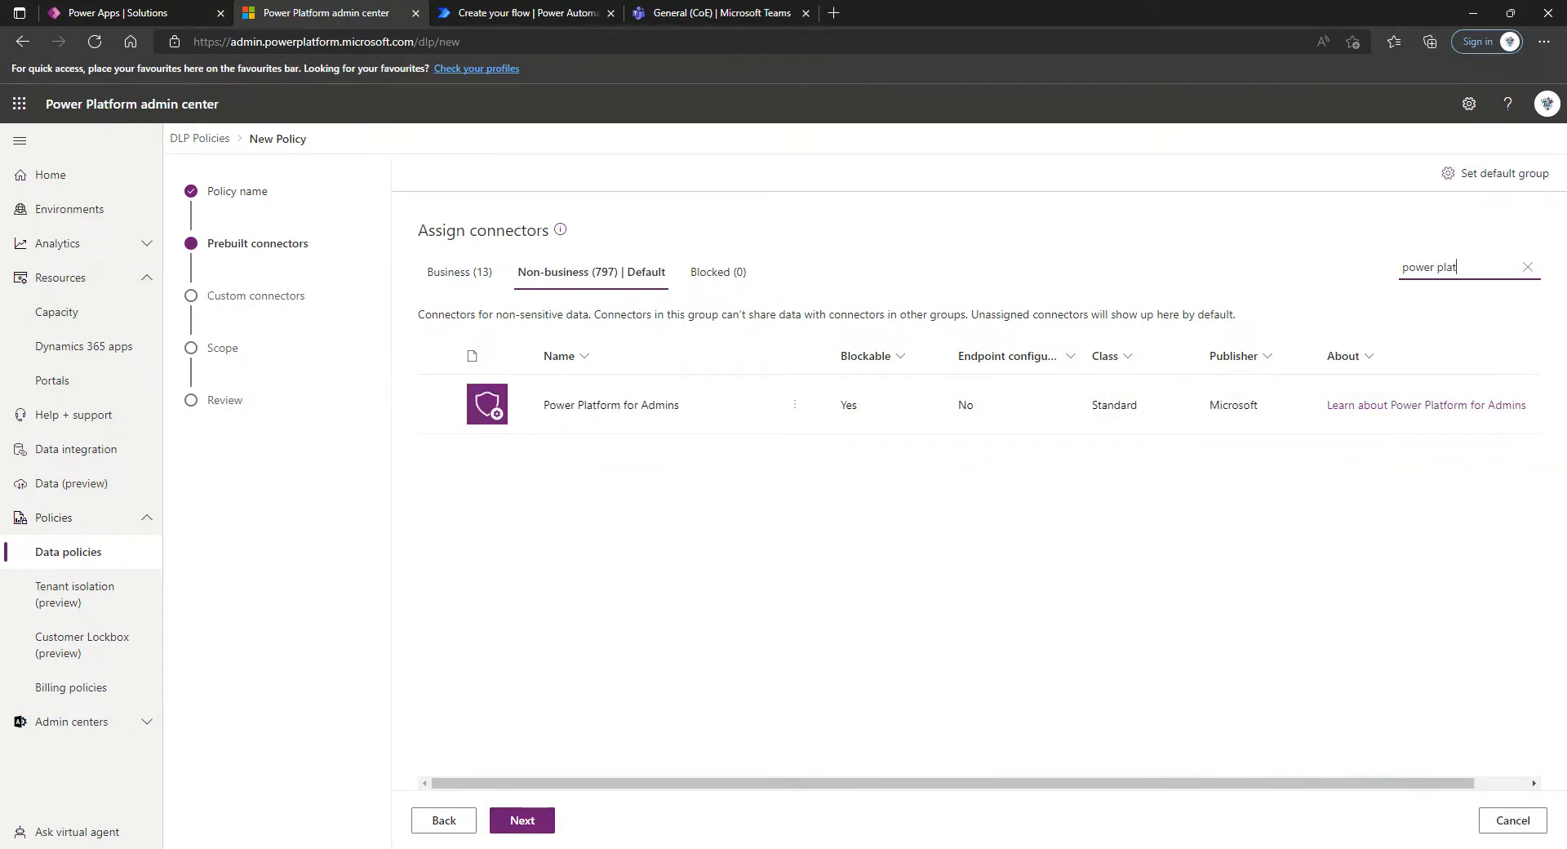
pyautogui.write('form')
pyautogui.click(438, 405)
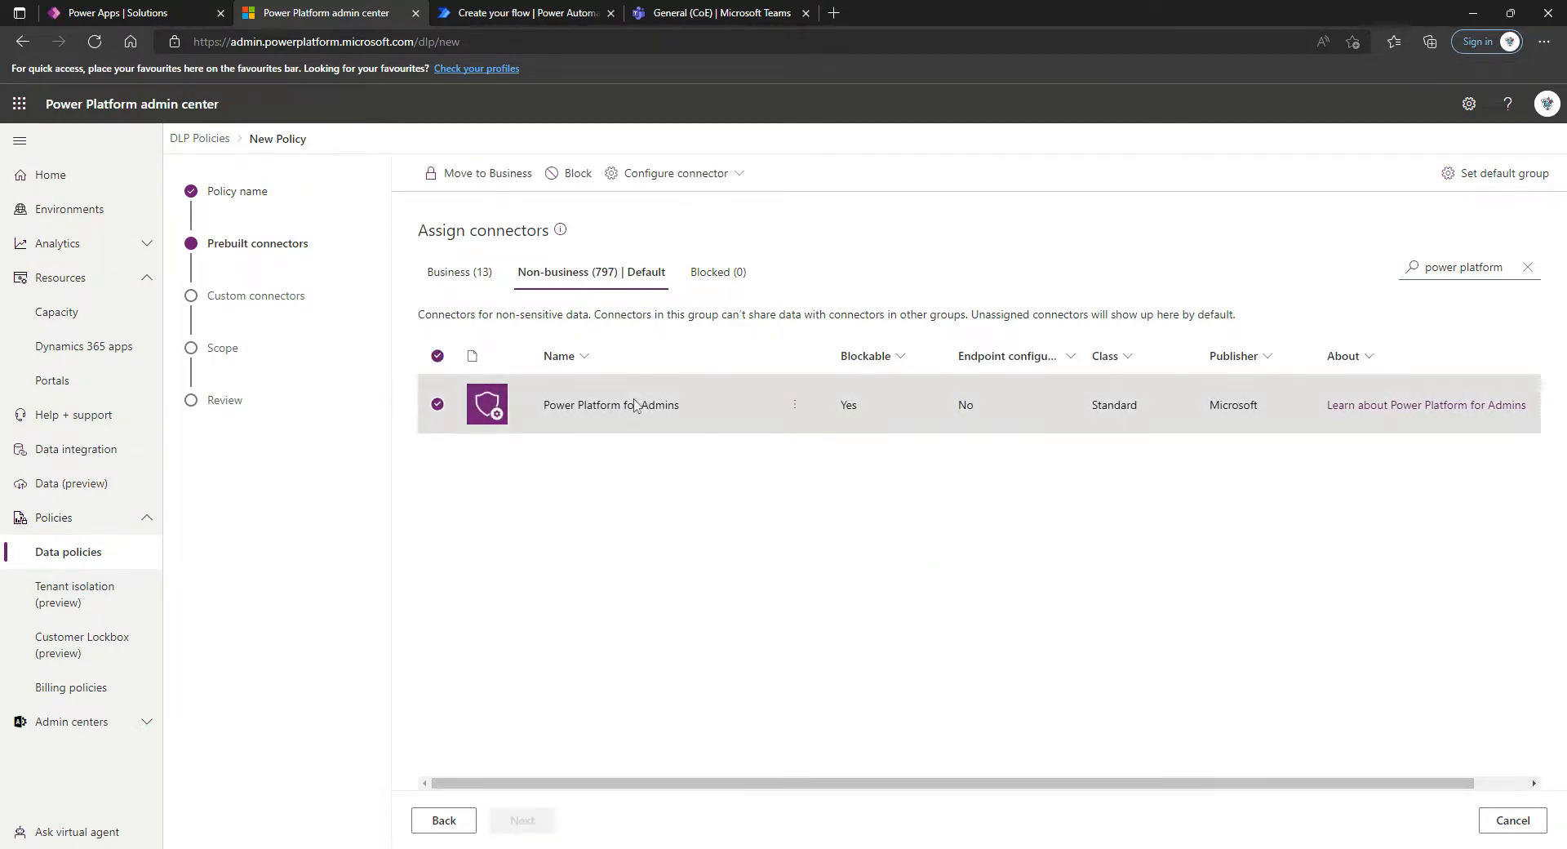
pyautogui.click(485, 175)
# - Find the RSS connector and move it to the Business group
pyautogui.click(1403, 267)
pyautogui.write('r')
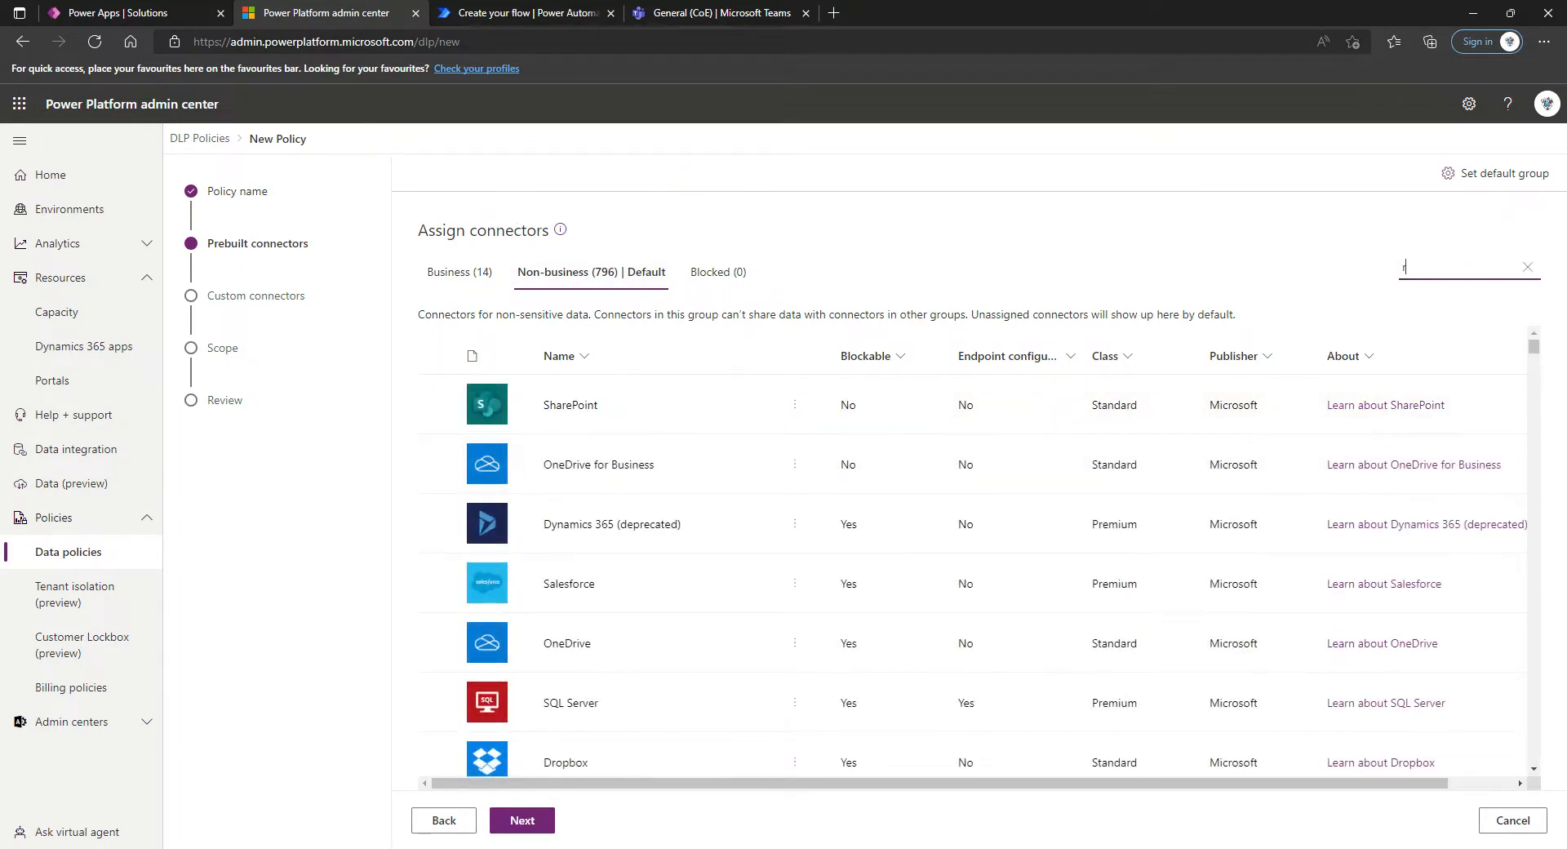
pyautogui.write('ss')
pyautogui.click(437, 404)
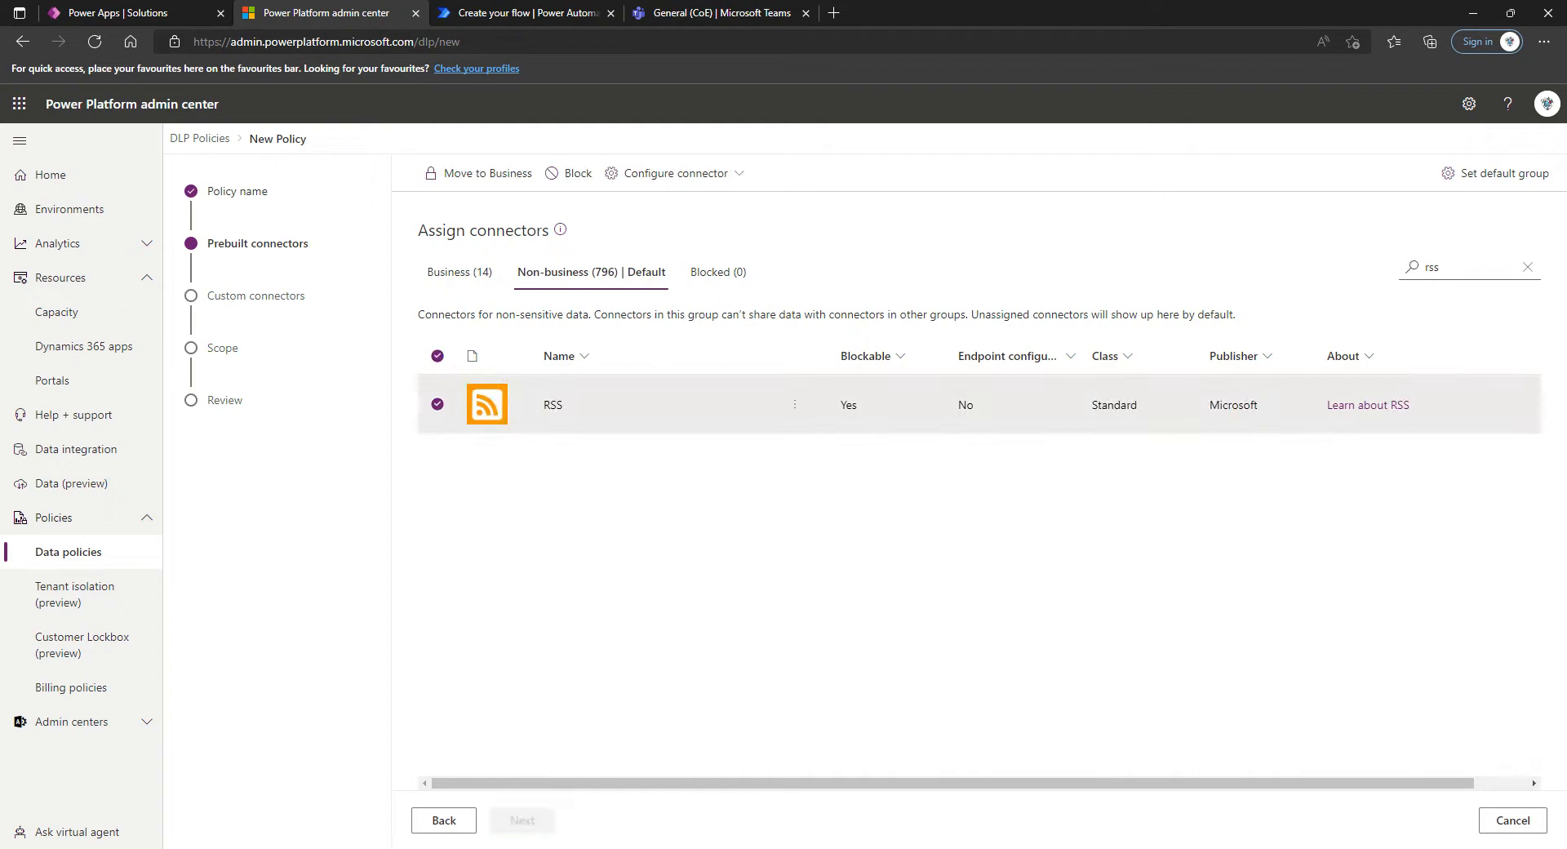
pyautogui.click(473, 175)
# - Find the SharePoint connector and move it to the Business group
pyautogui.click(1456, 278)
pyautogui.write('share')
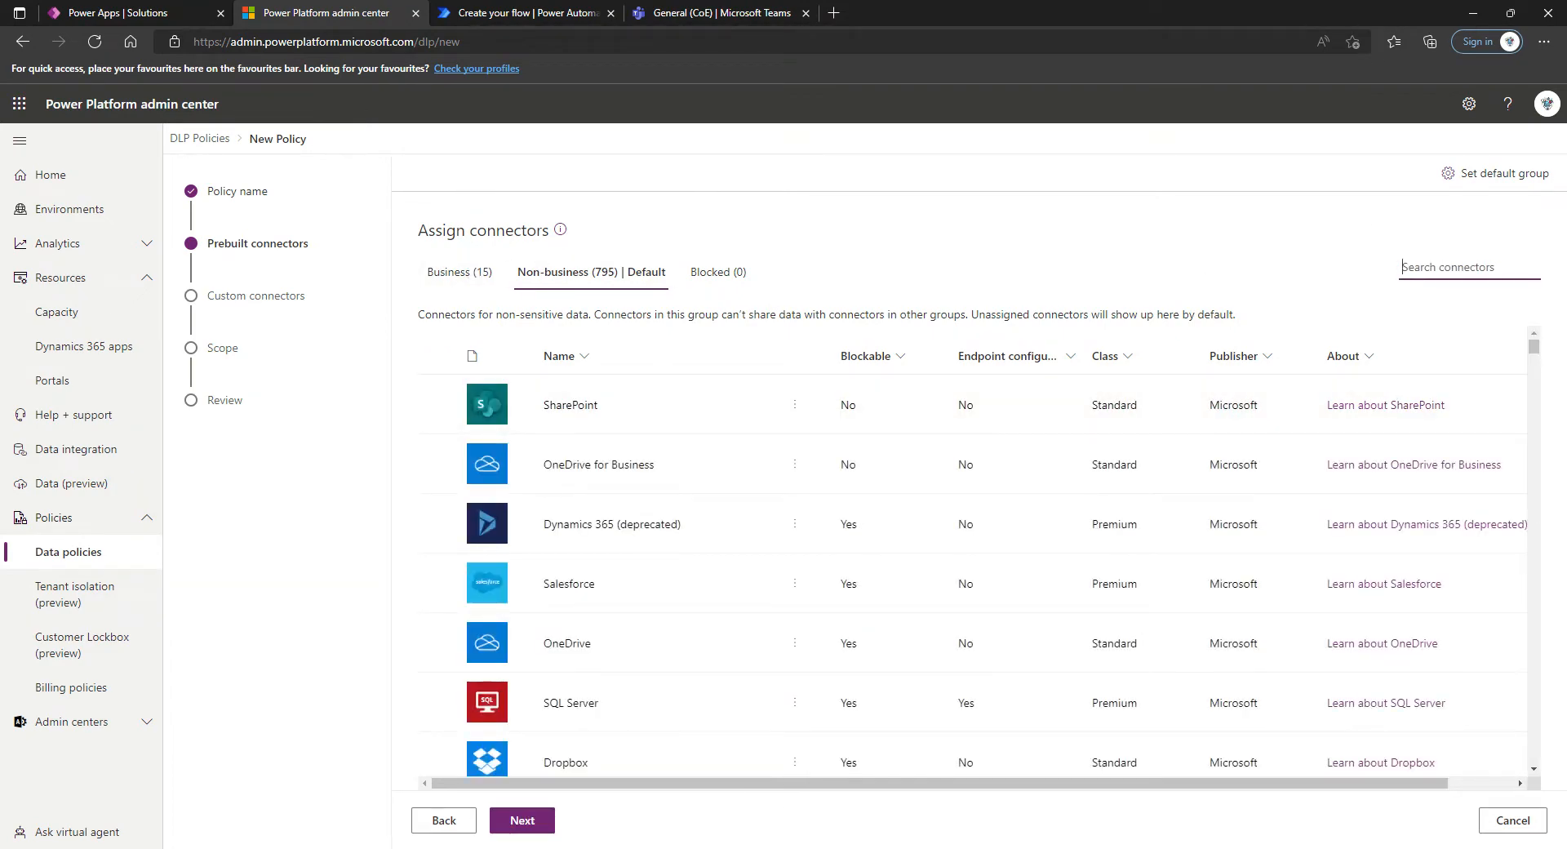
pyautogui.click(437, 405)
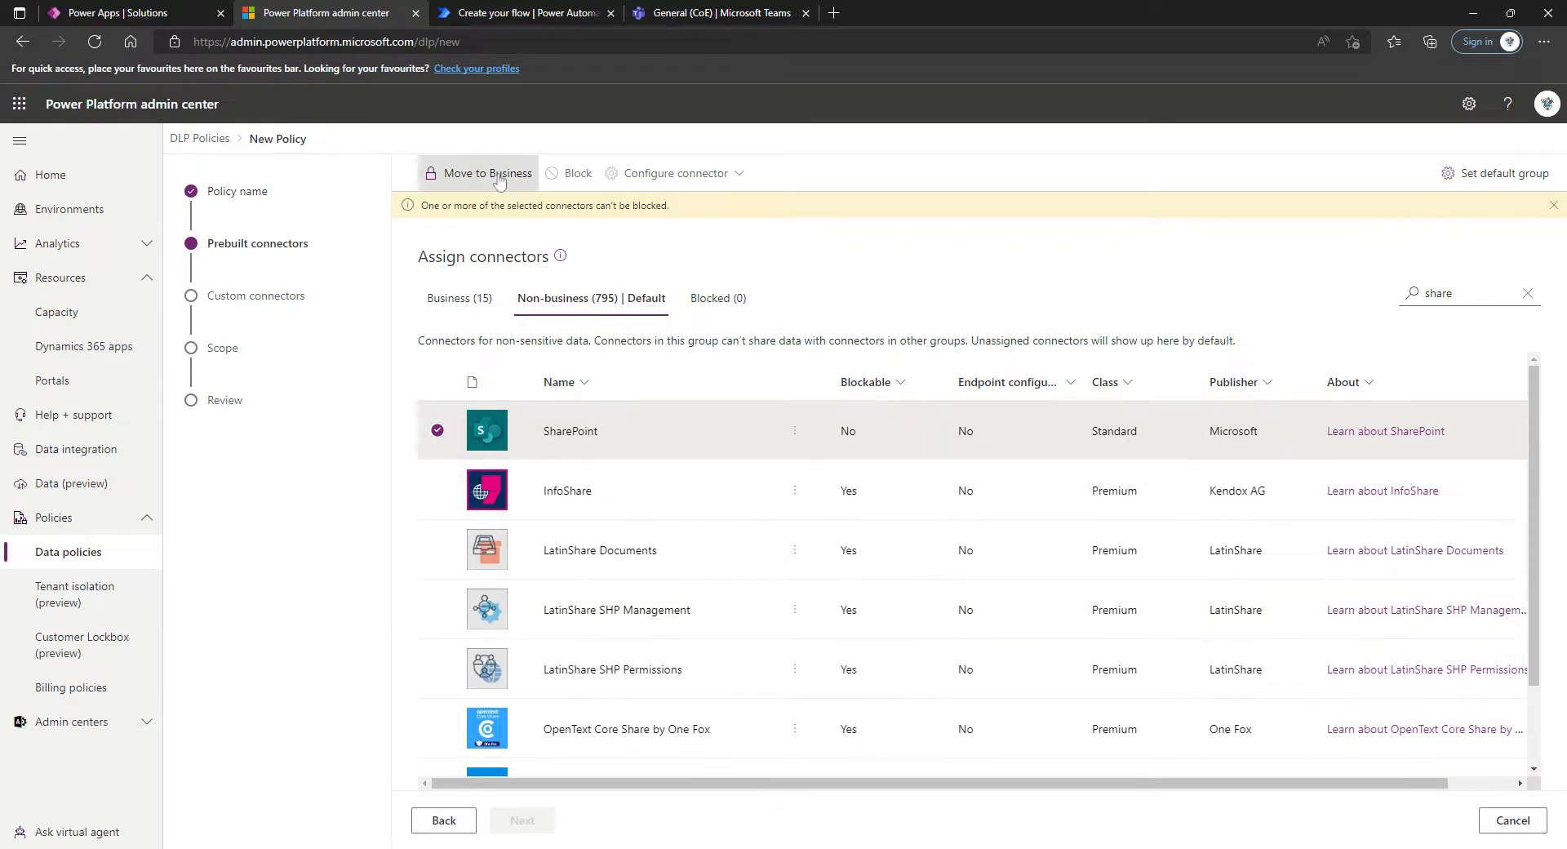
pyautogui.click(499, 175)
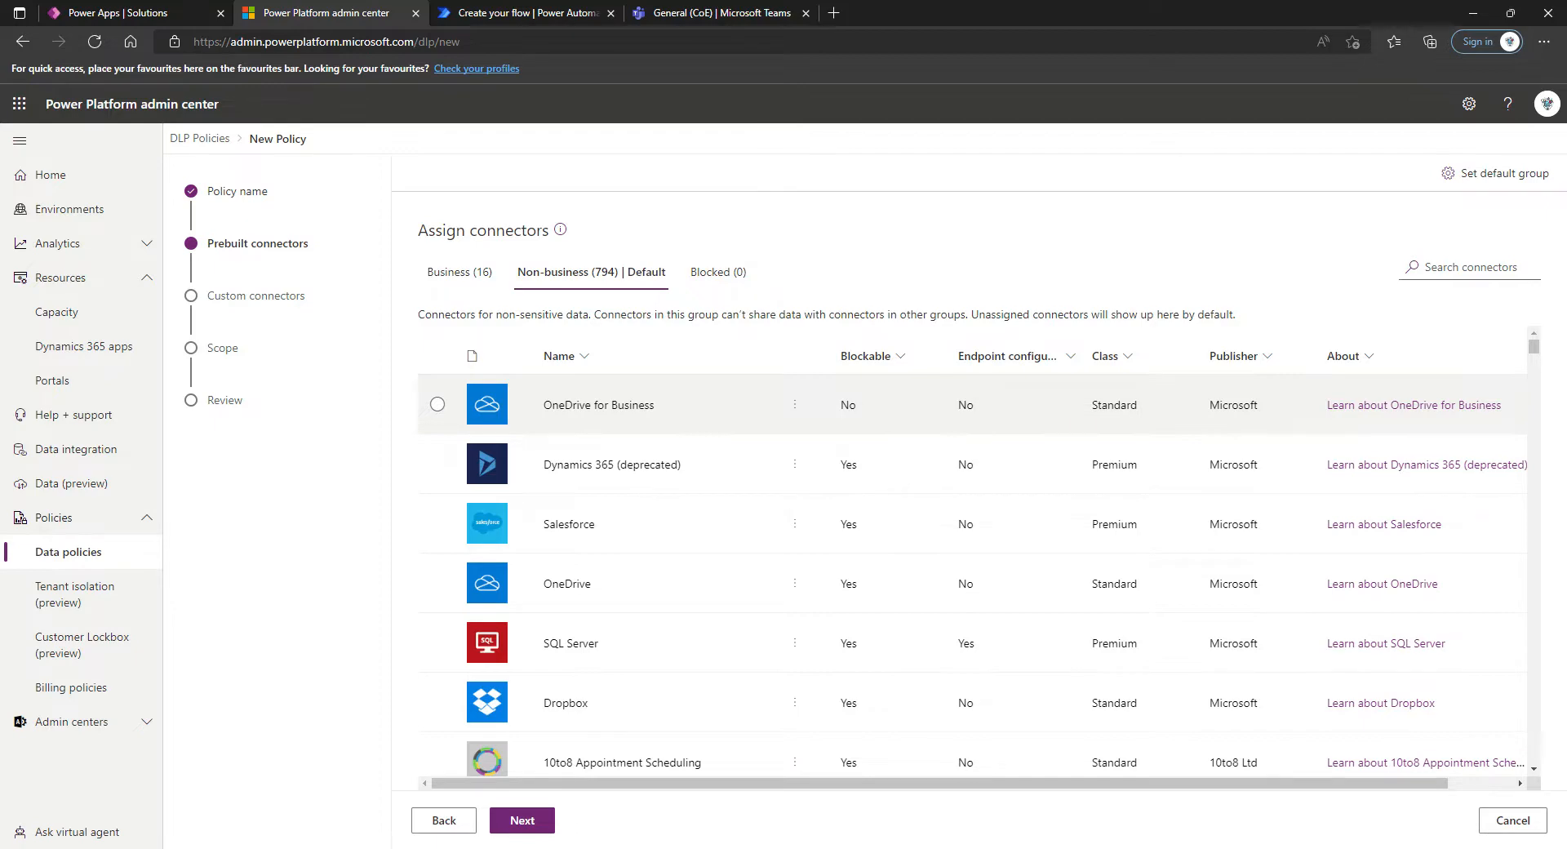
# - Open the endpoint configuration of the HTTP with Azure AD connector in the Business group
pyautogui.click(459, 272)
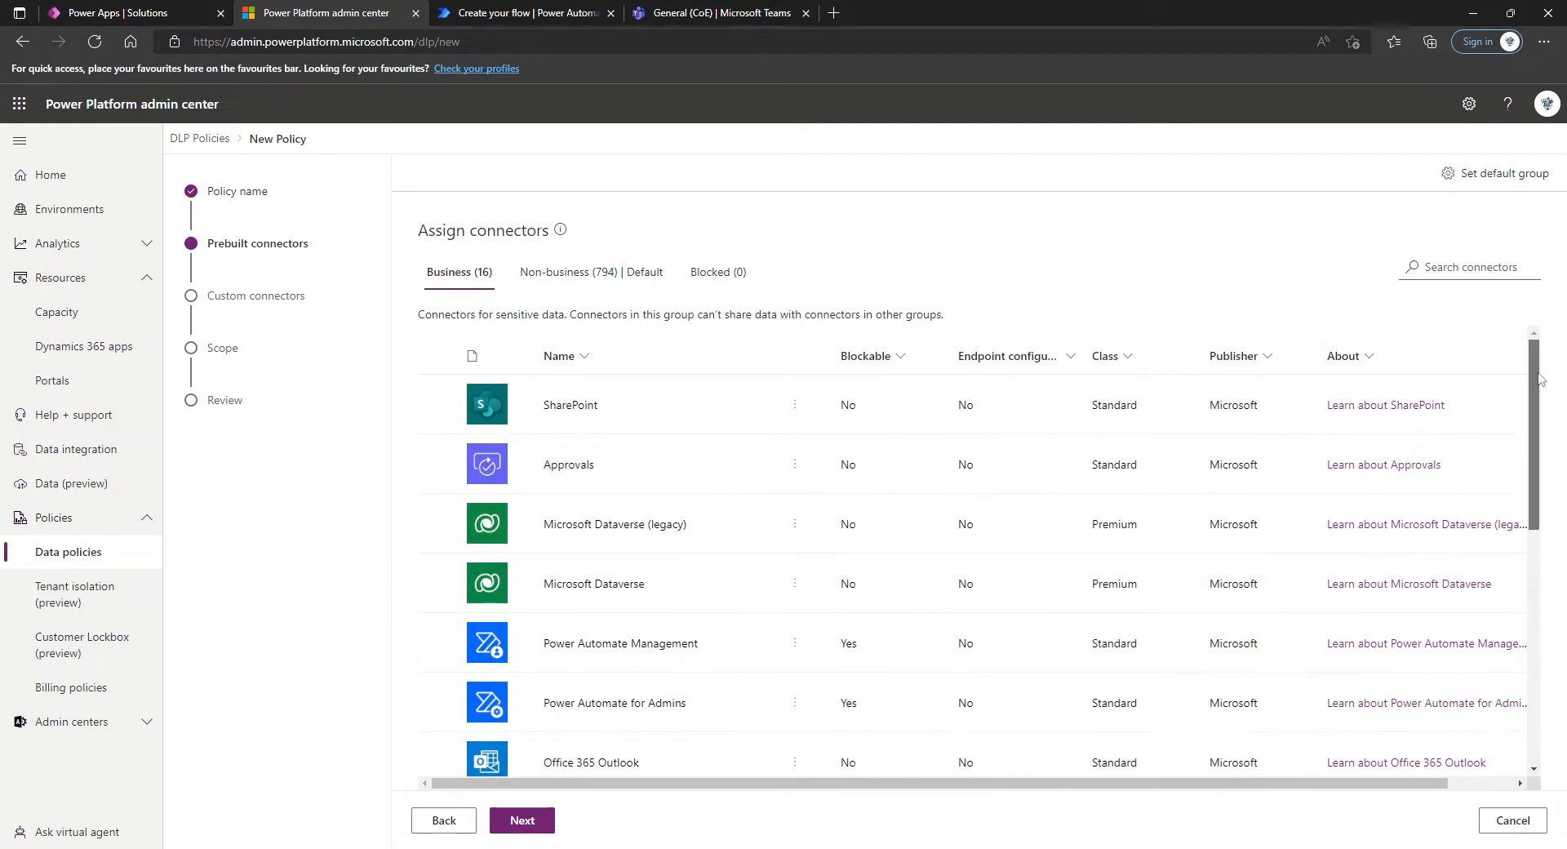
pyautogui.scroll(-1, 1536, 380)
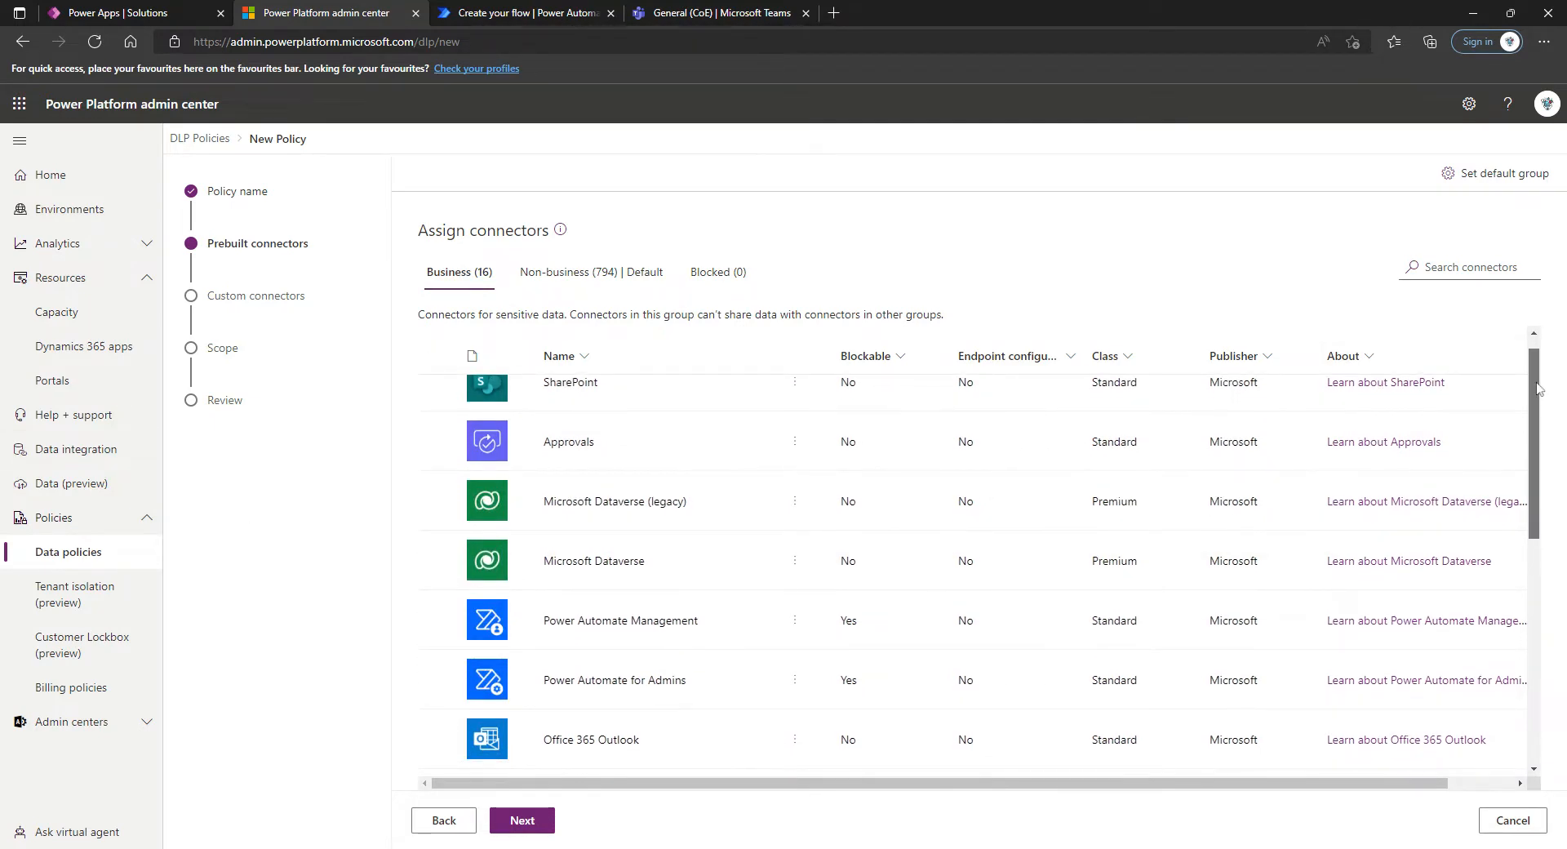
pyautogui.moveTo(1537, 389); pyautogui.dragTo(1536, 611)
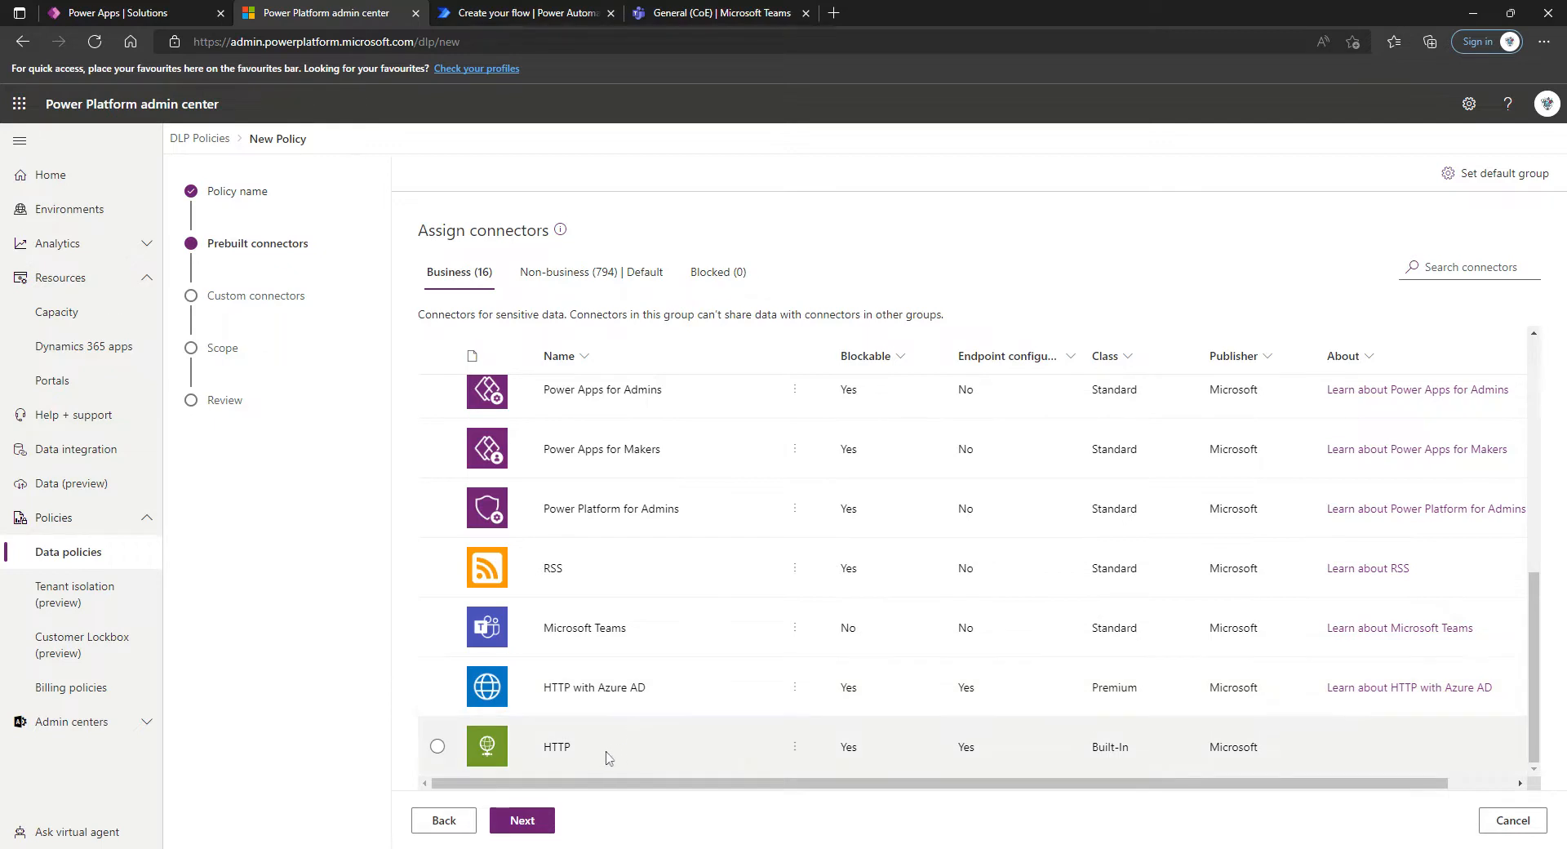
pyautogui.click(702, 687)
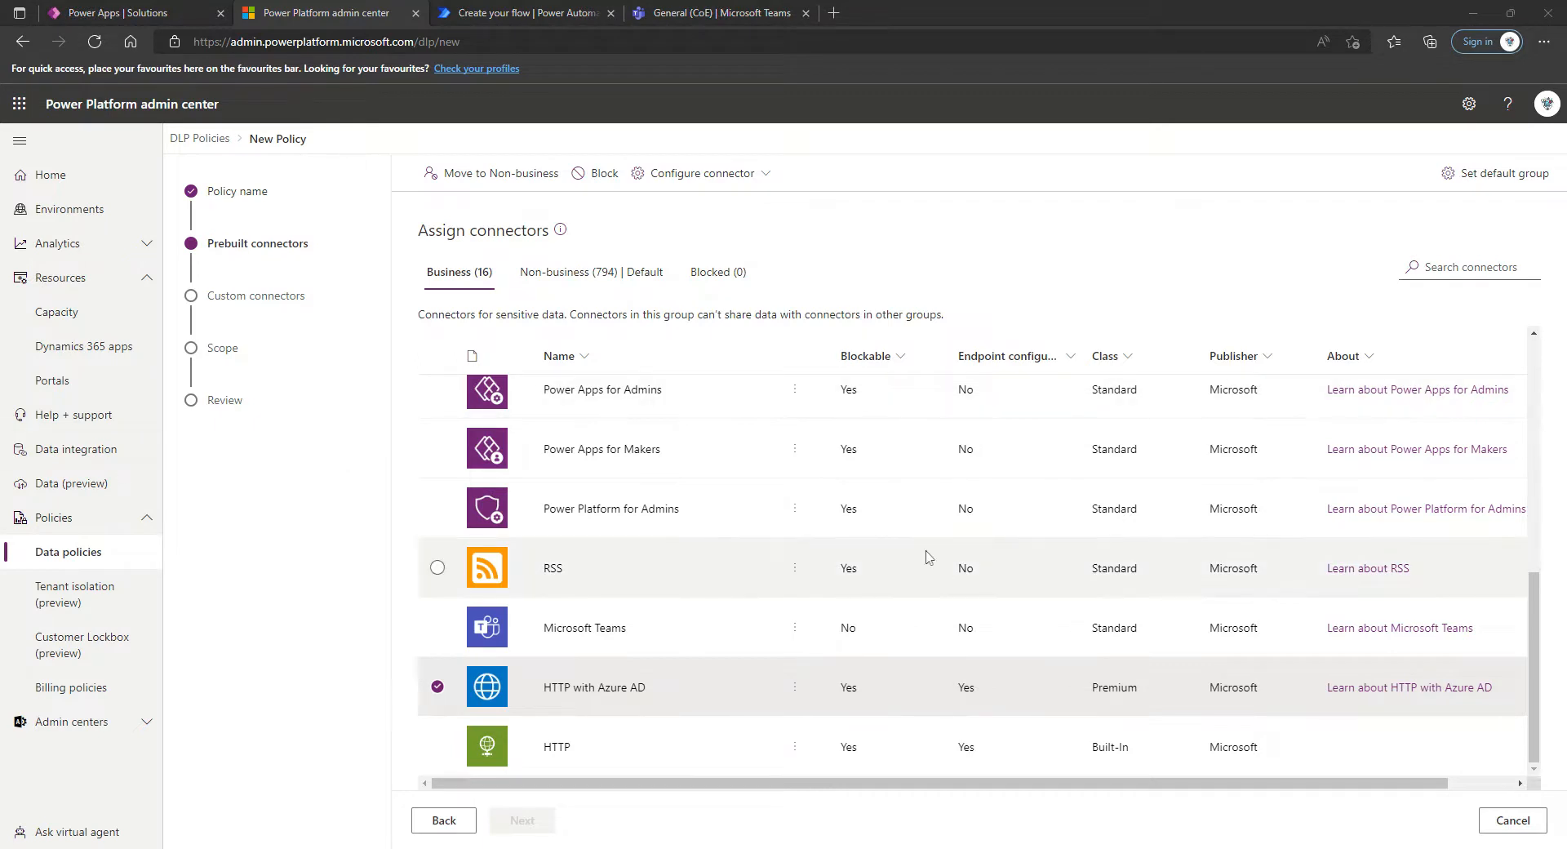
pyautogui.click(1012, 359)
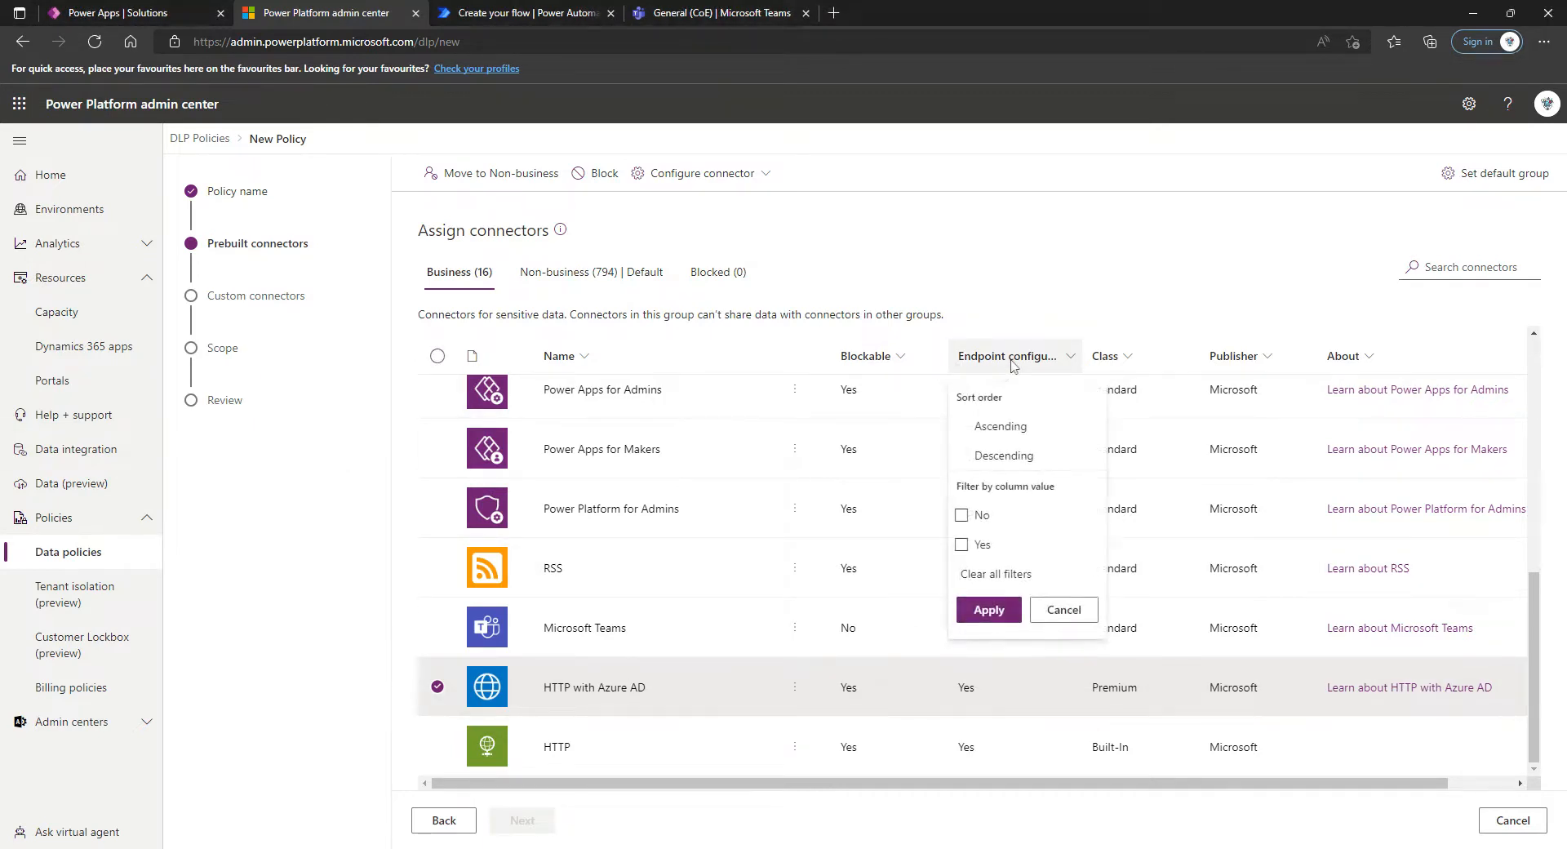
pyautogui.click(1061, 611)
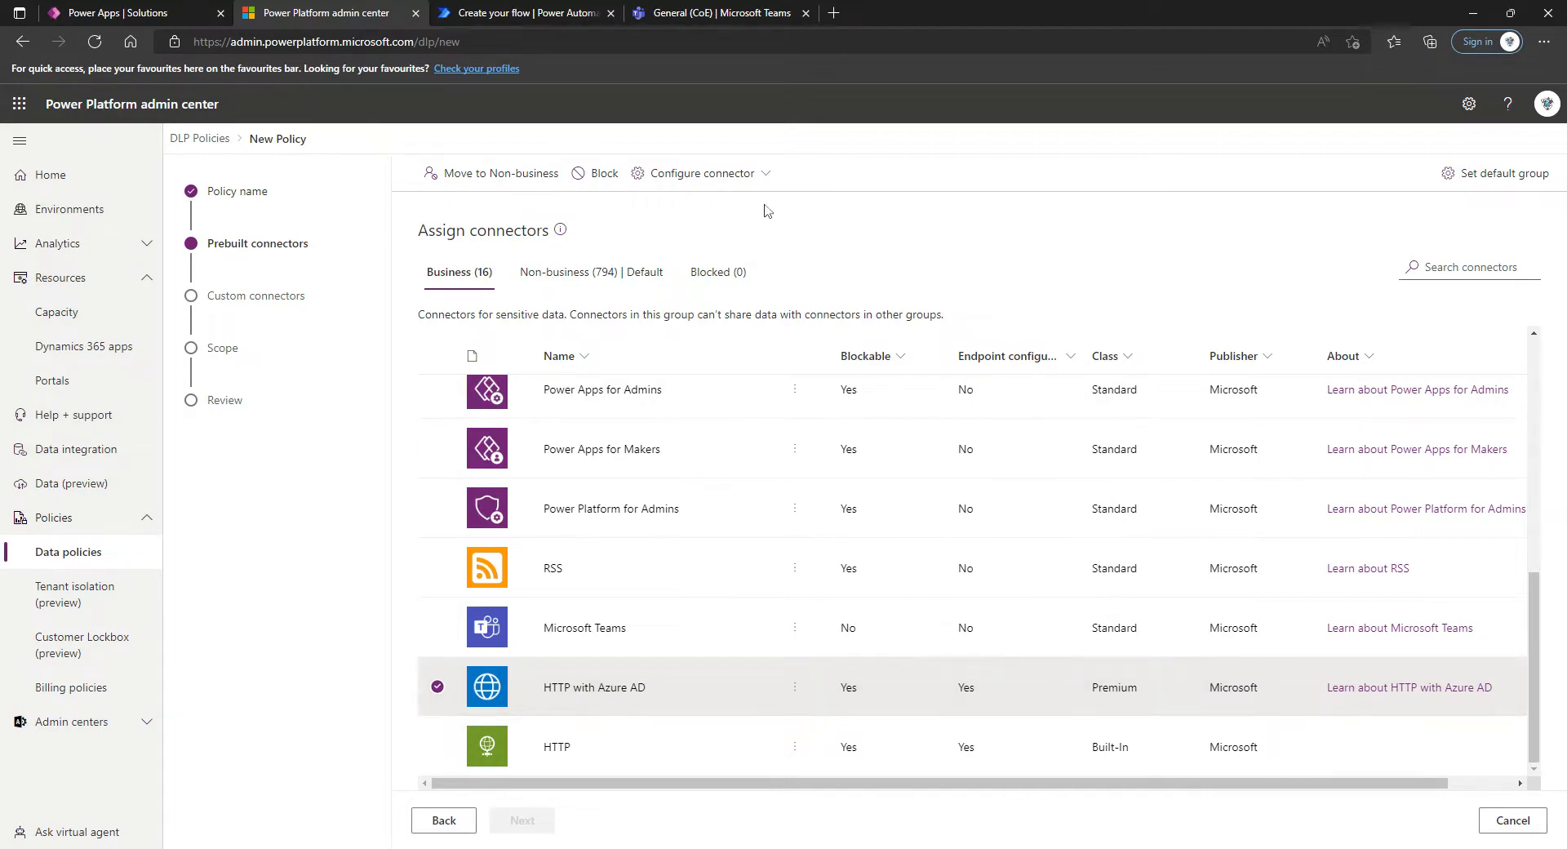
pyautogui.click(703, 173)
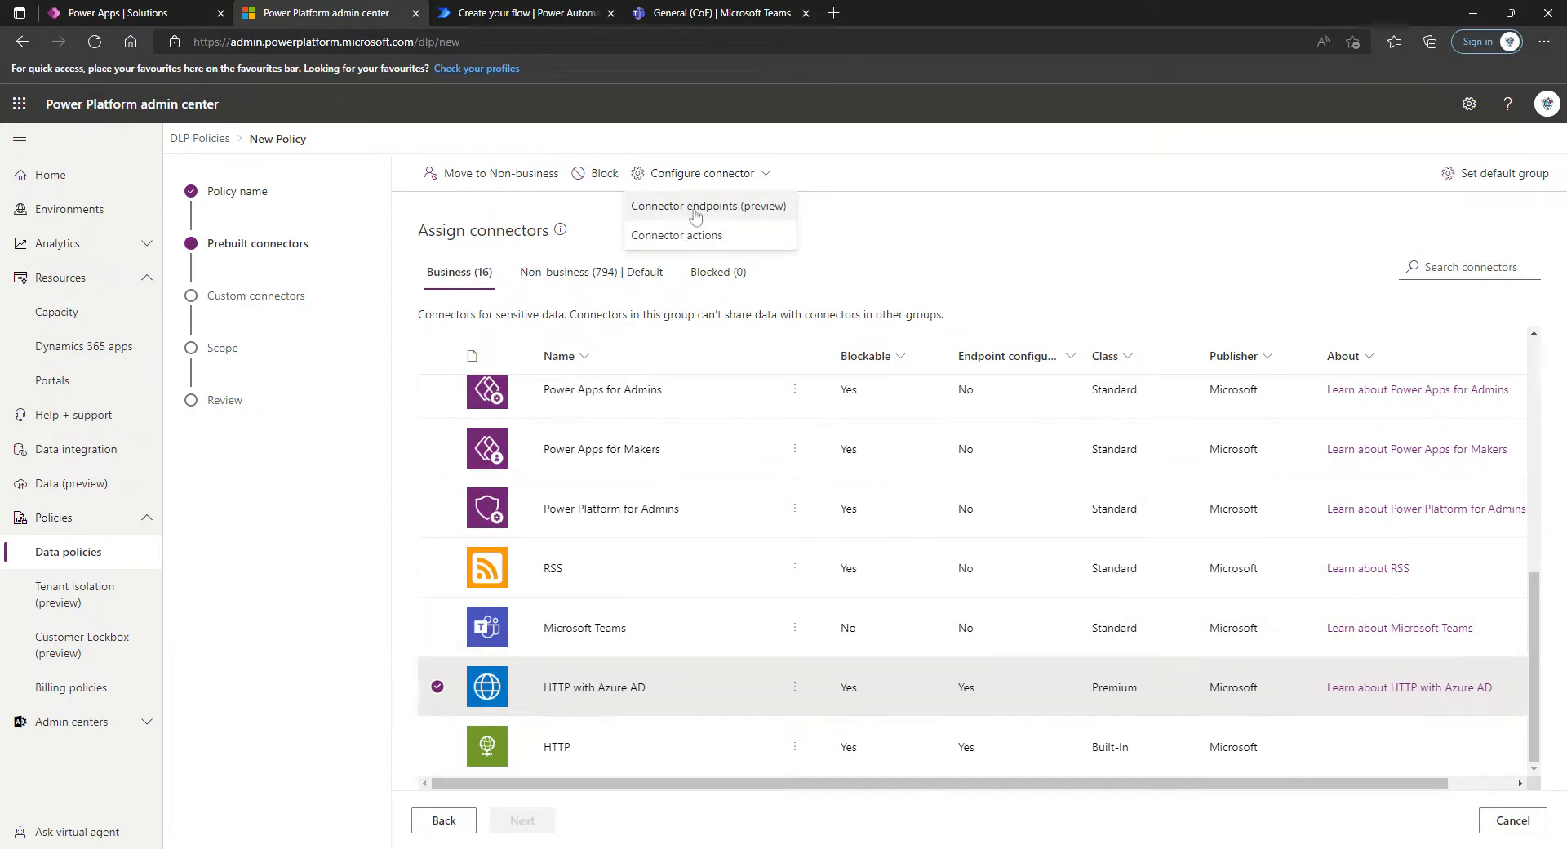
pyautogui.click(785, 207)
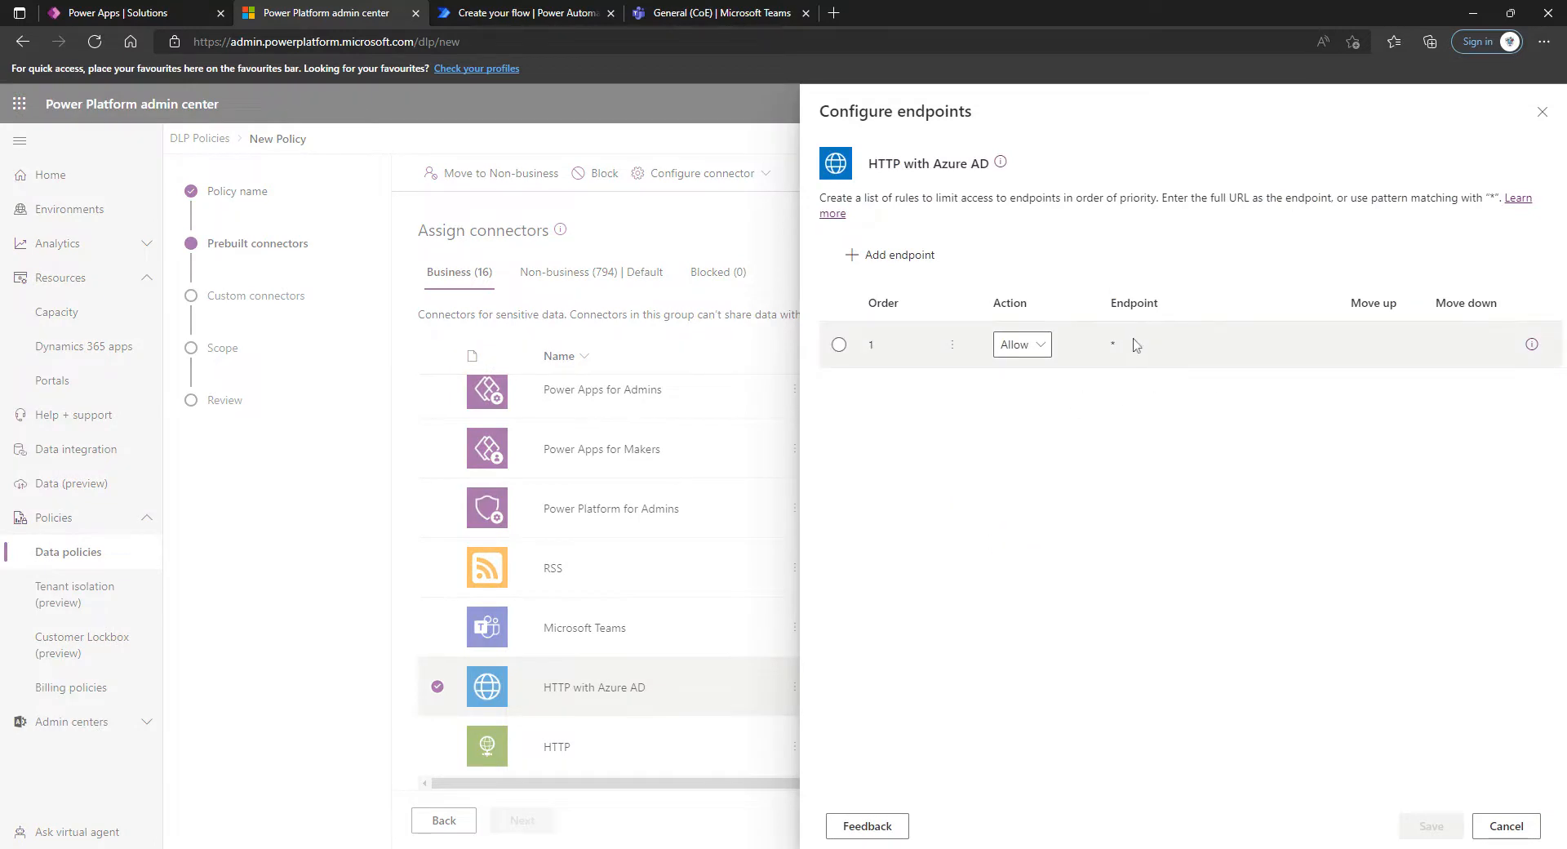
# - Add a new endpoint rule to the HTTP with Azure AD connector
pyautogui.click(1134, 344)
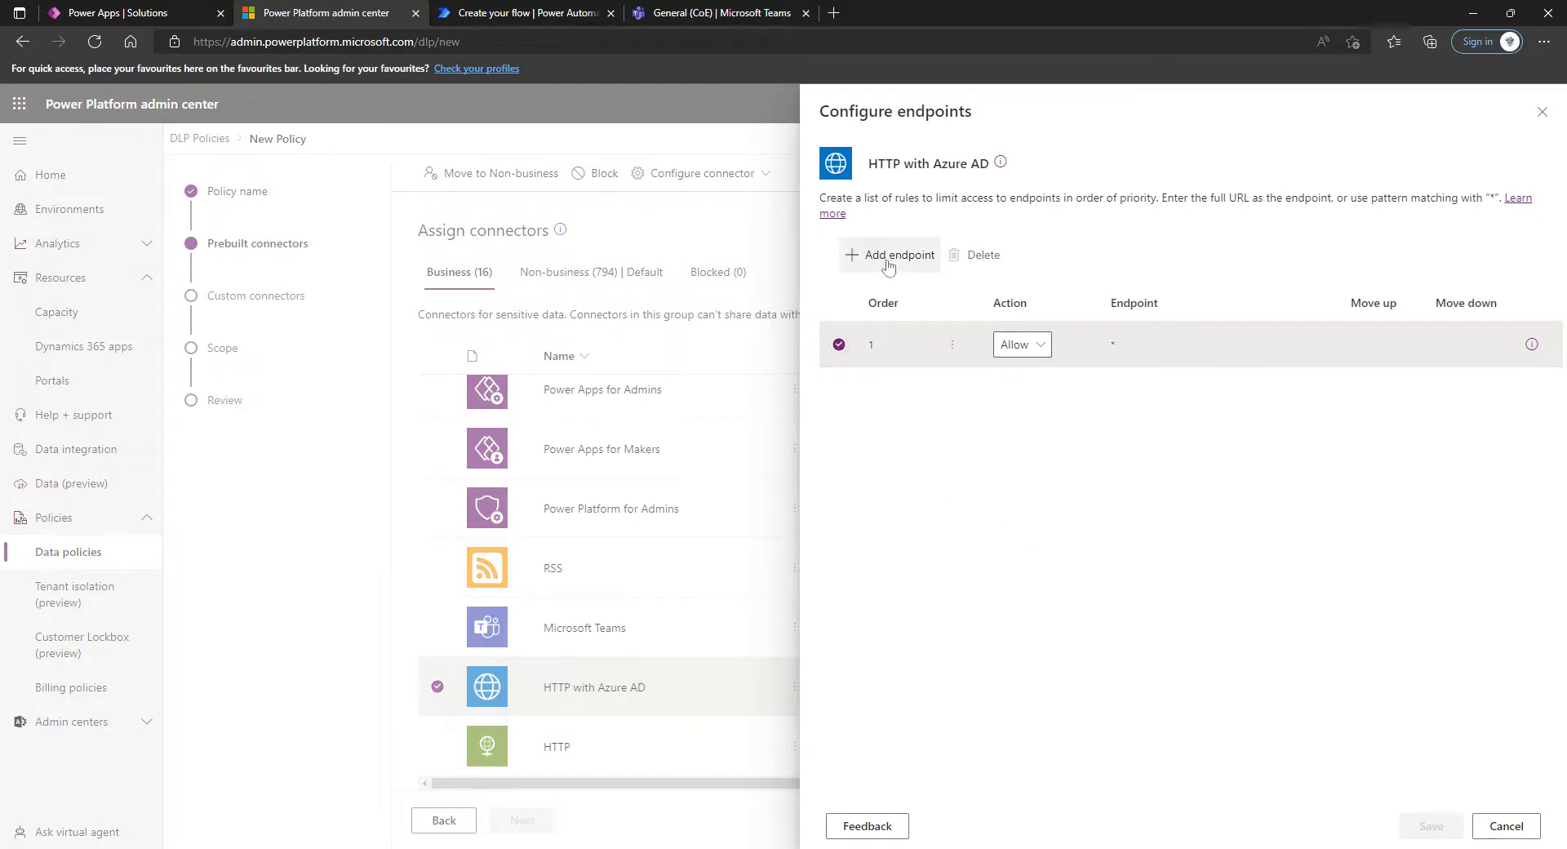
pyautogui.click(839, 344)
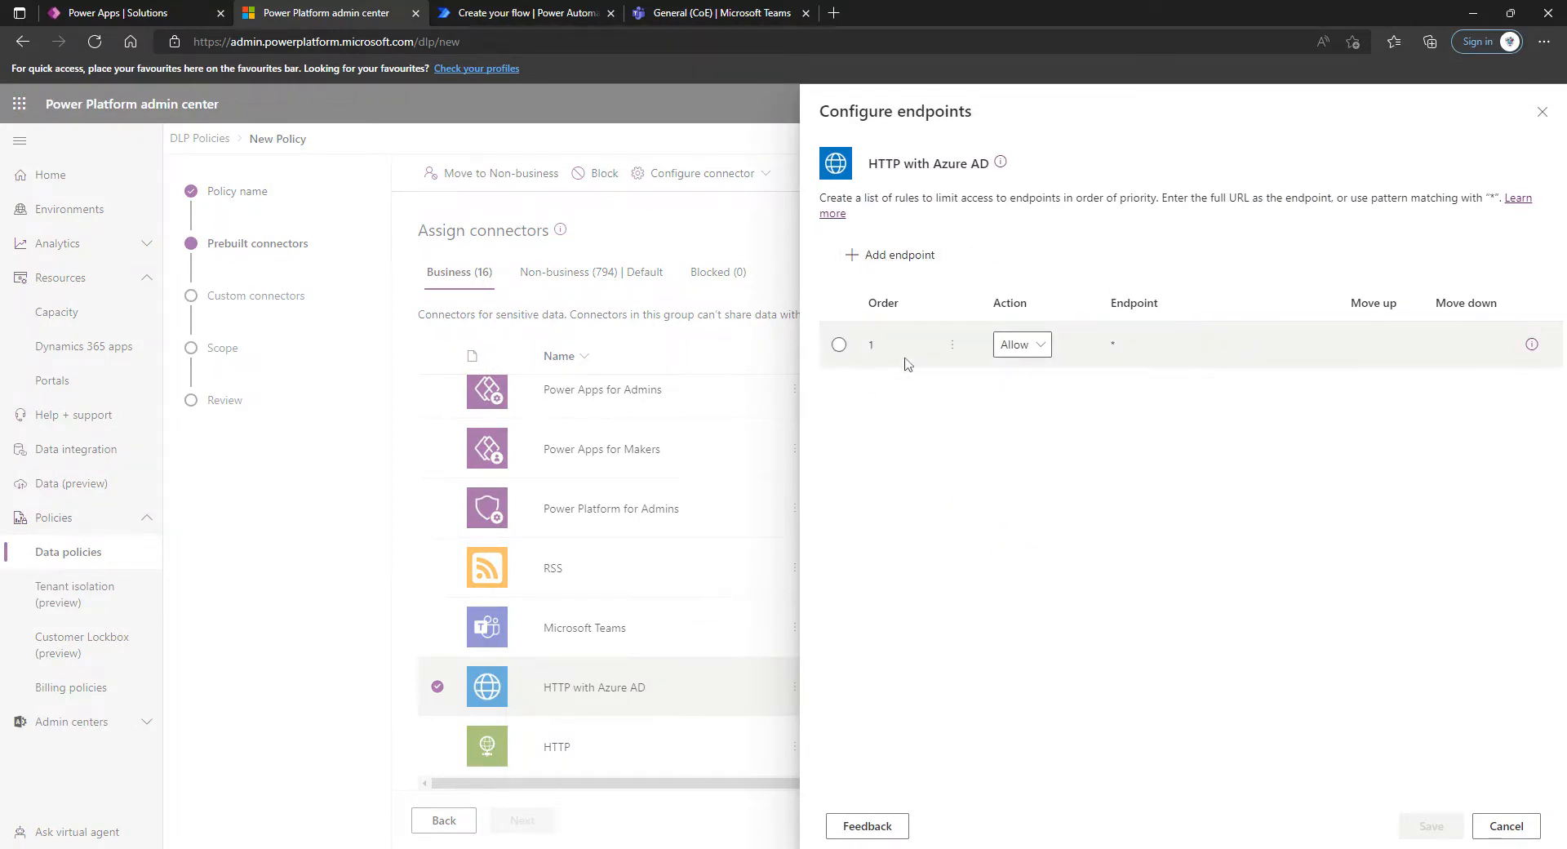
pyautogui.click(949, 358)
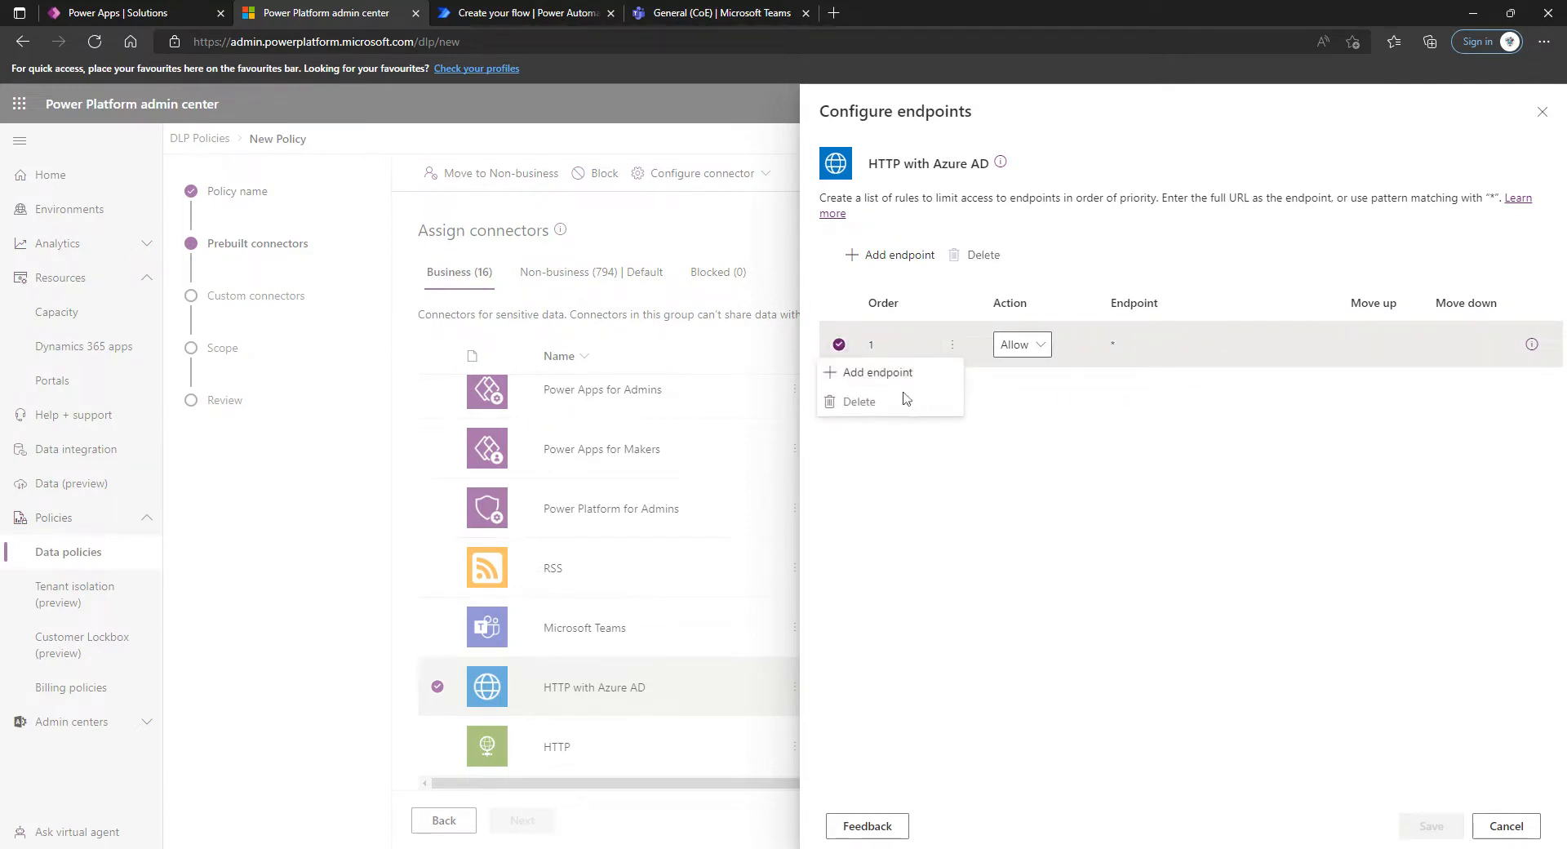
pyautogui.click(895, 373)
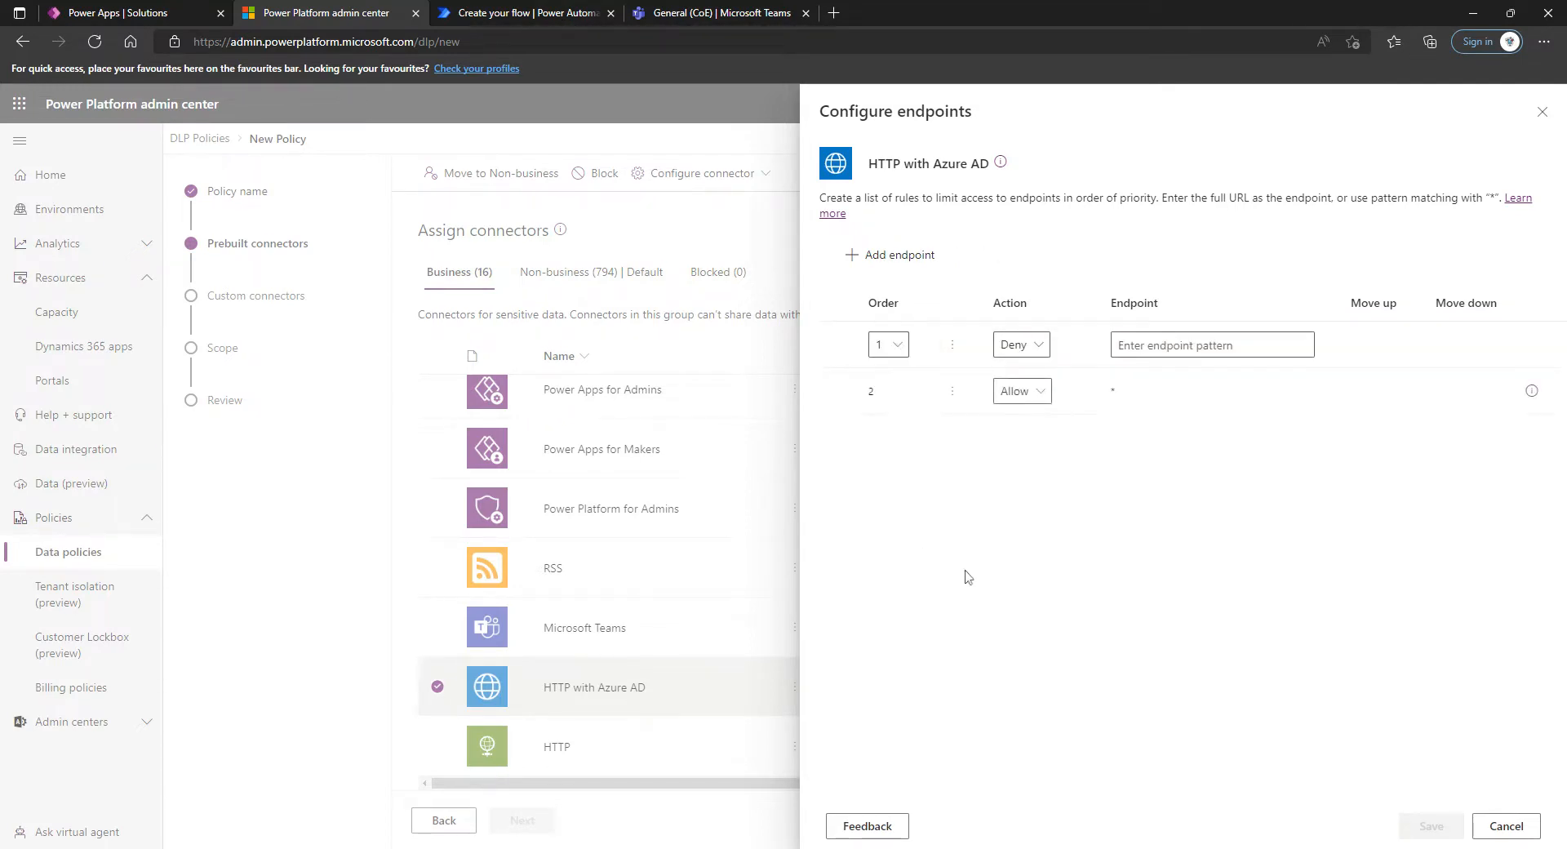
pyautogui.click(1209, 347)
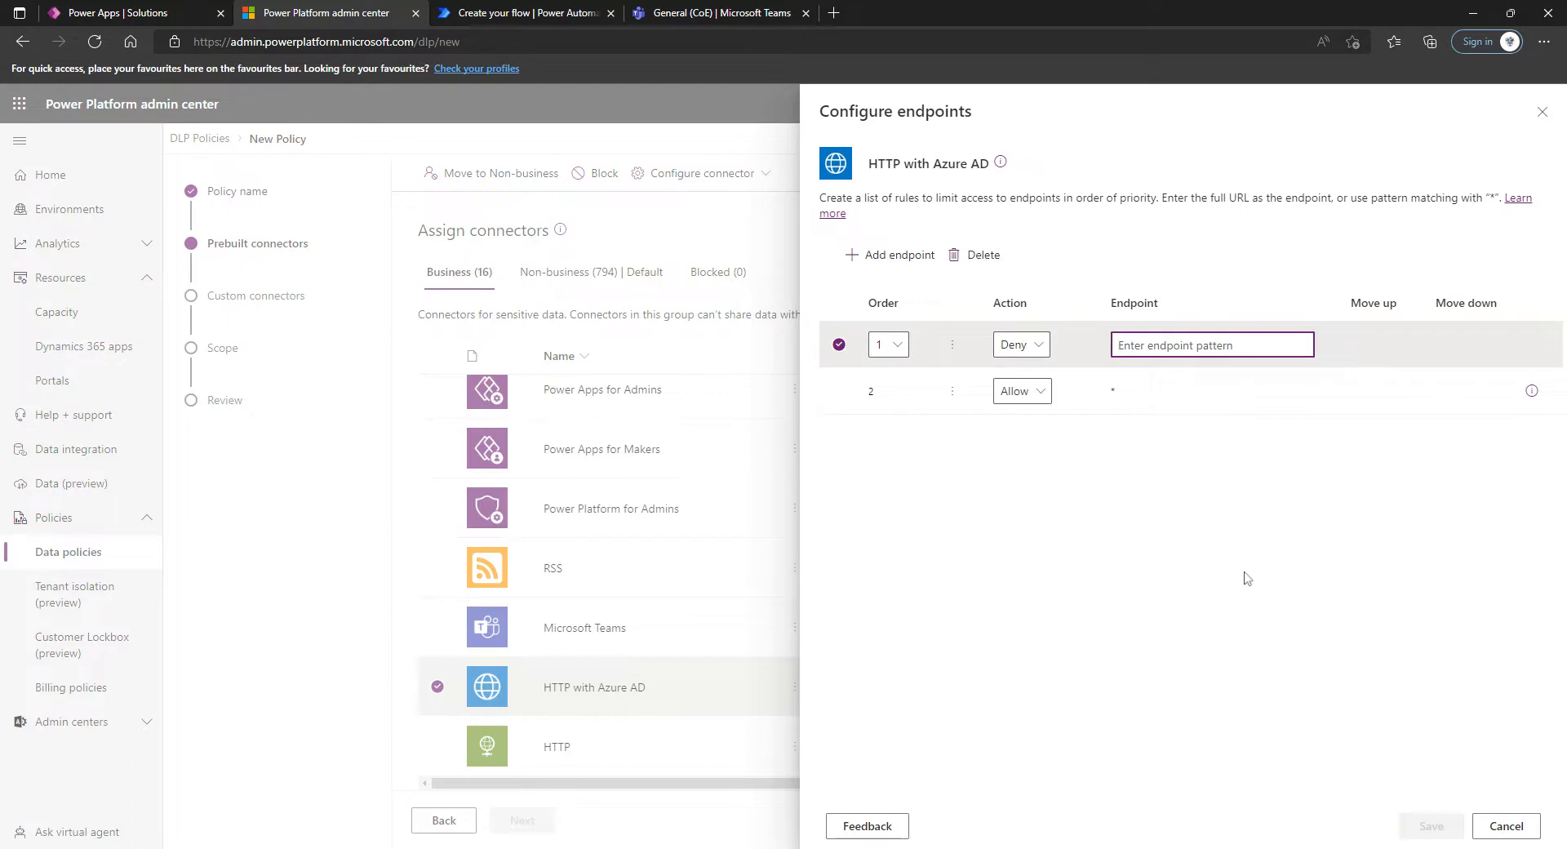
pyautogui.hotkey('ctrl', 'v')
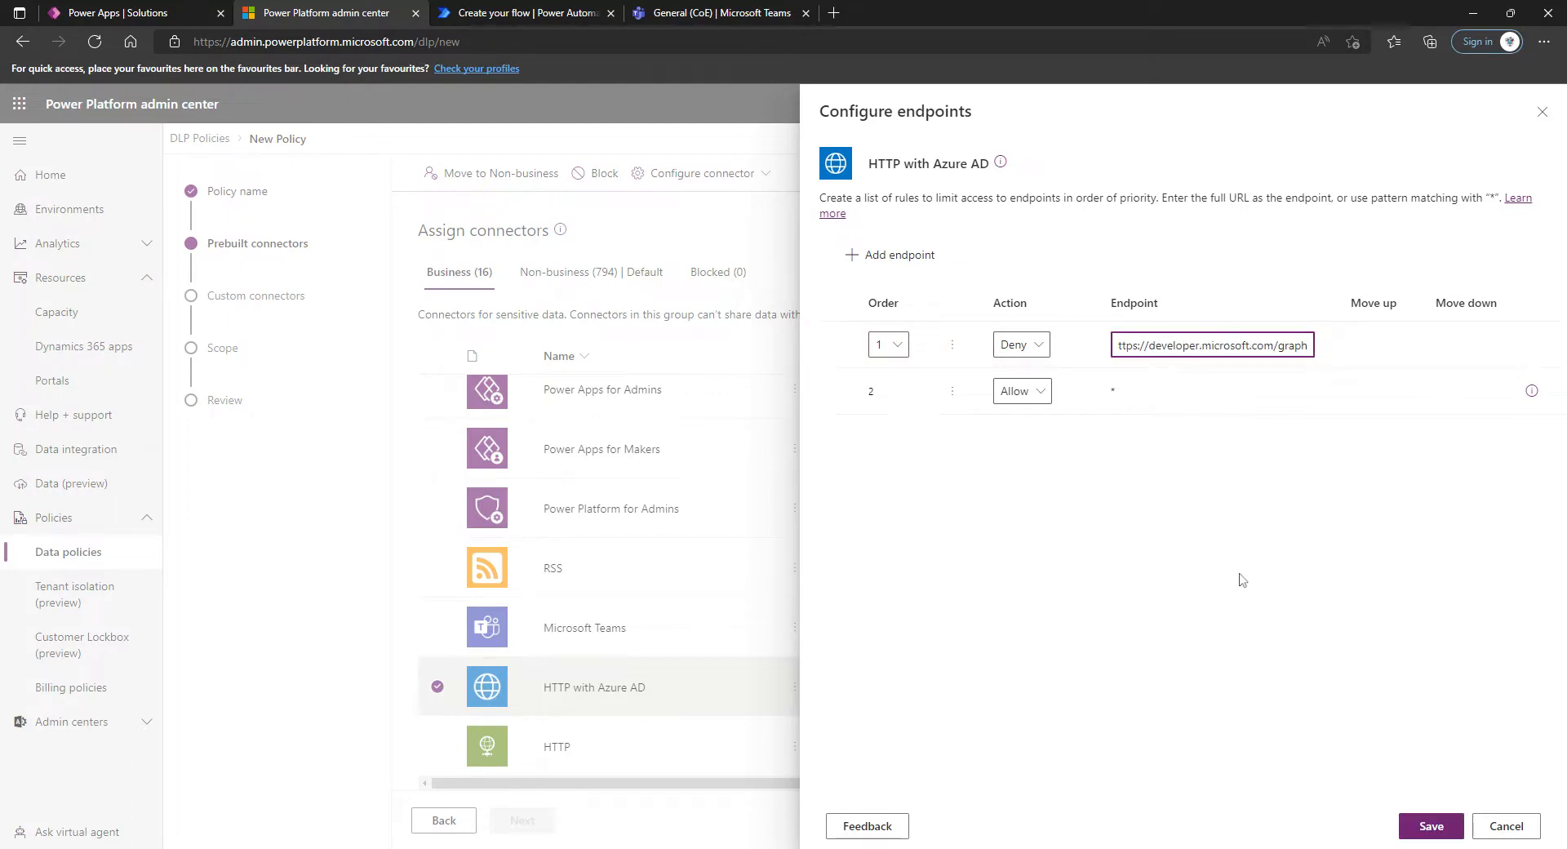
pyautogui.click(1136, 345)
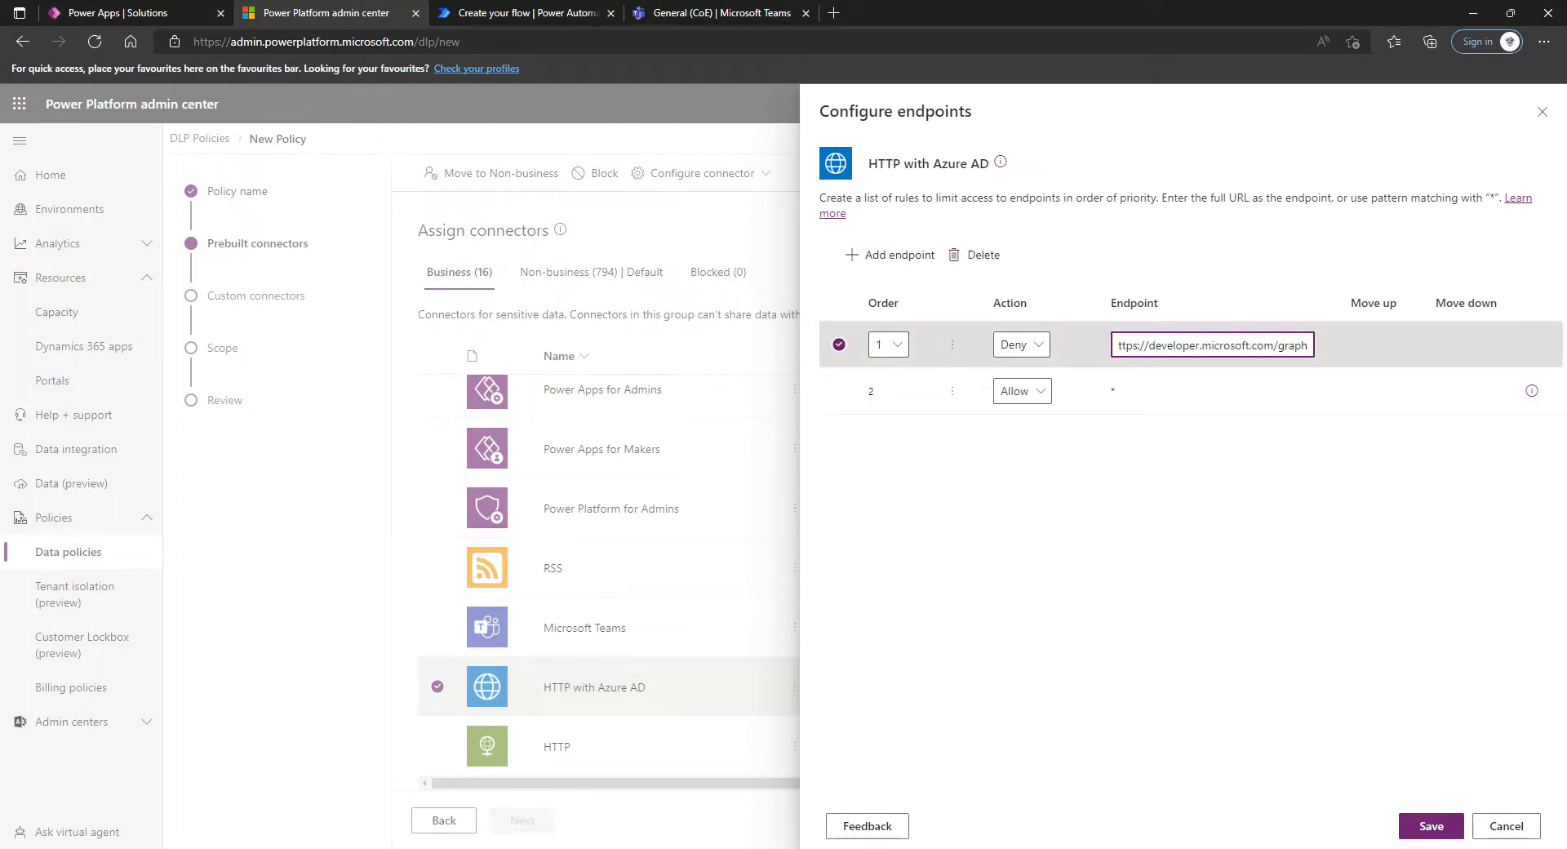
pyautogui.write(':')
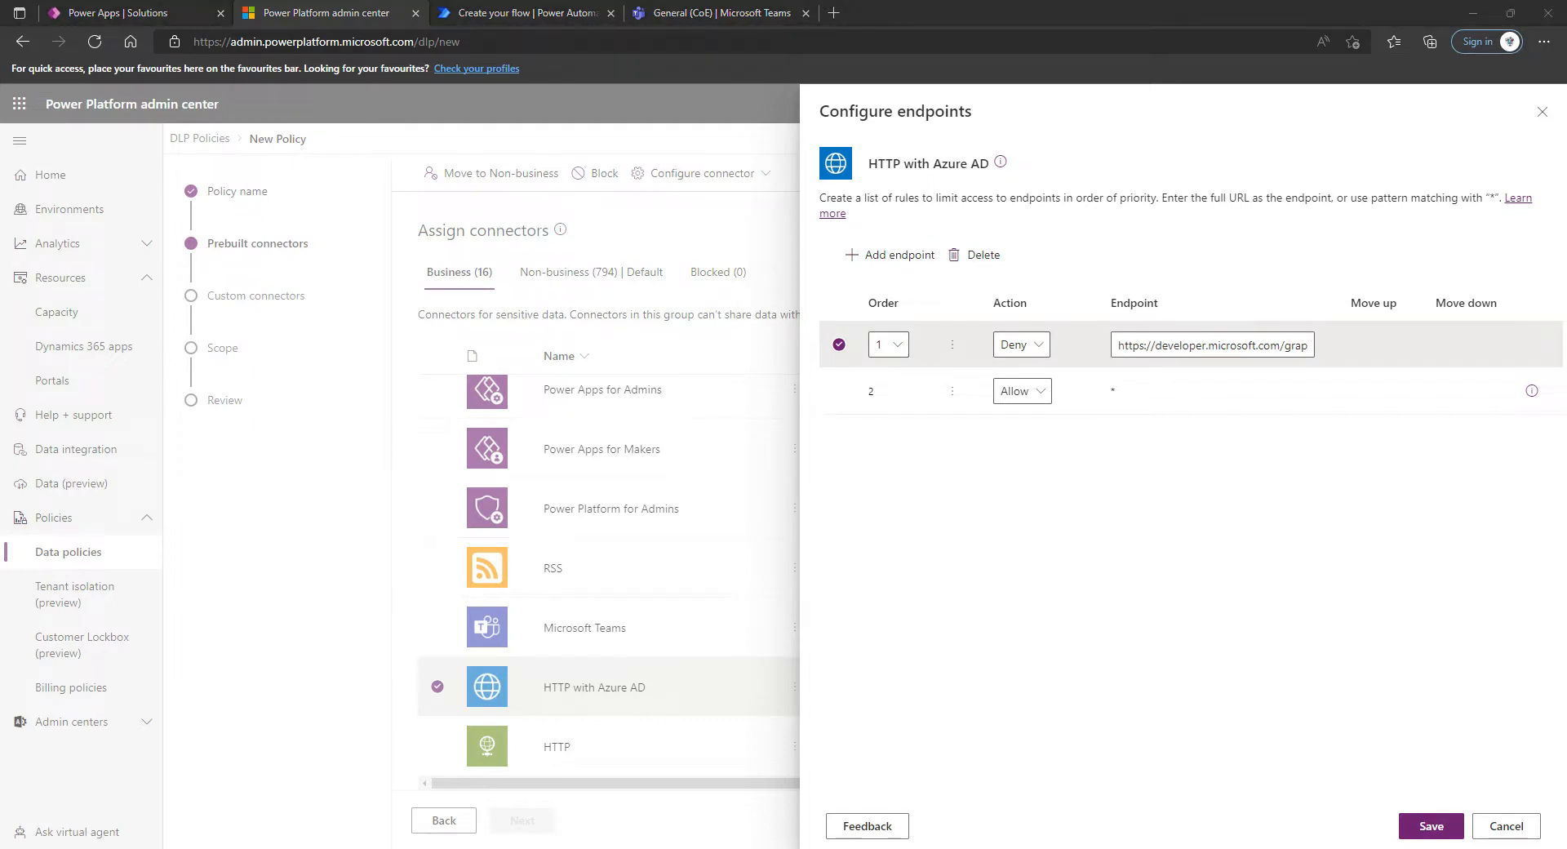
pyautogui.tripleClick(1211, 345)
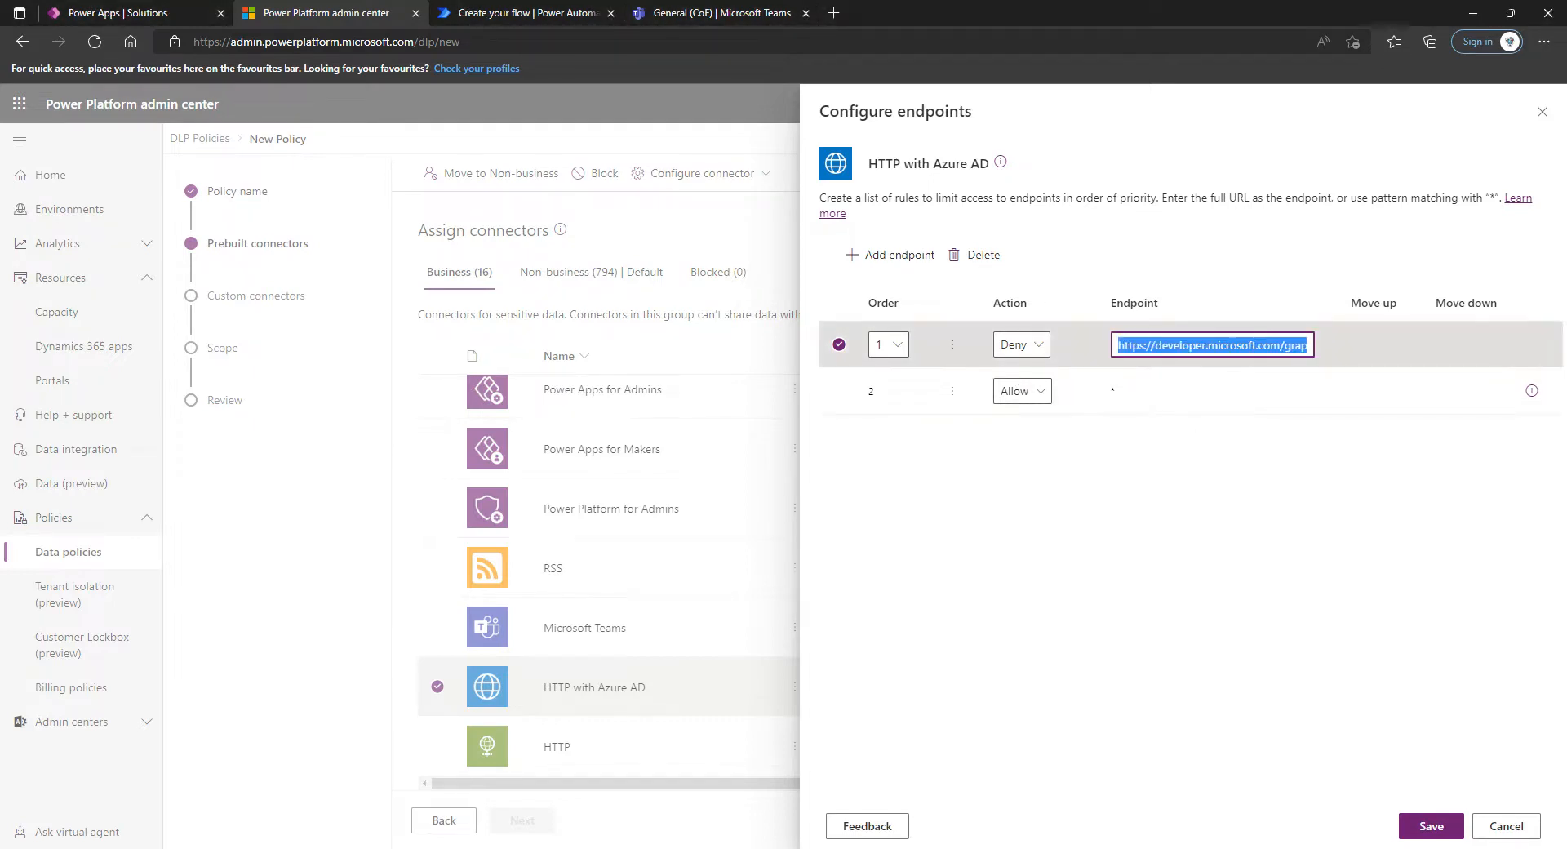
pyautogui.write('https://graph.microsoft.com')
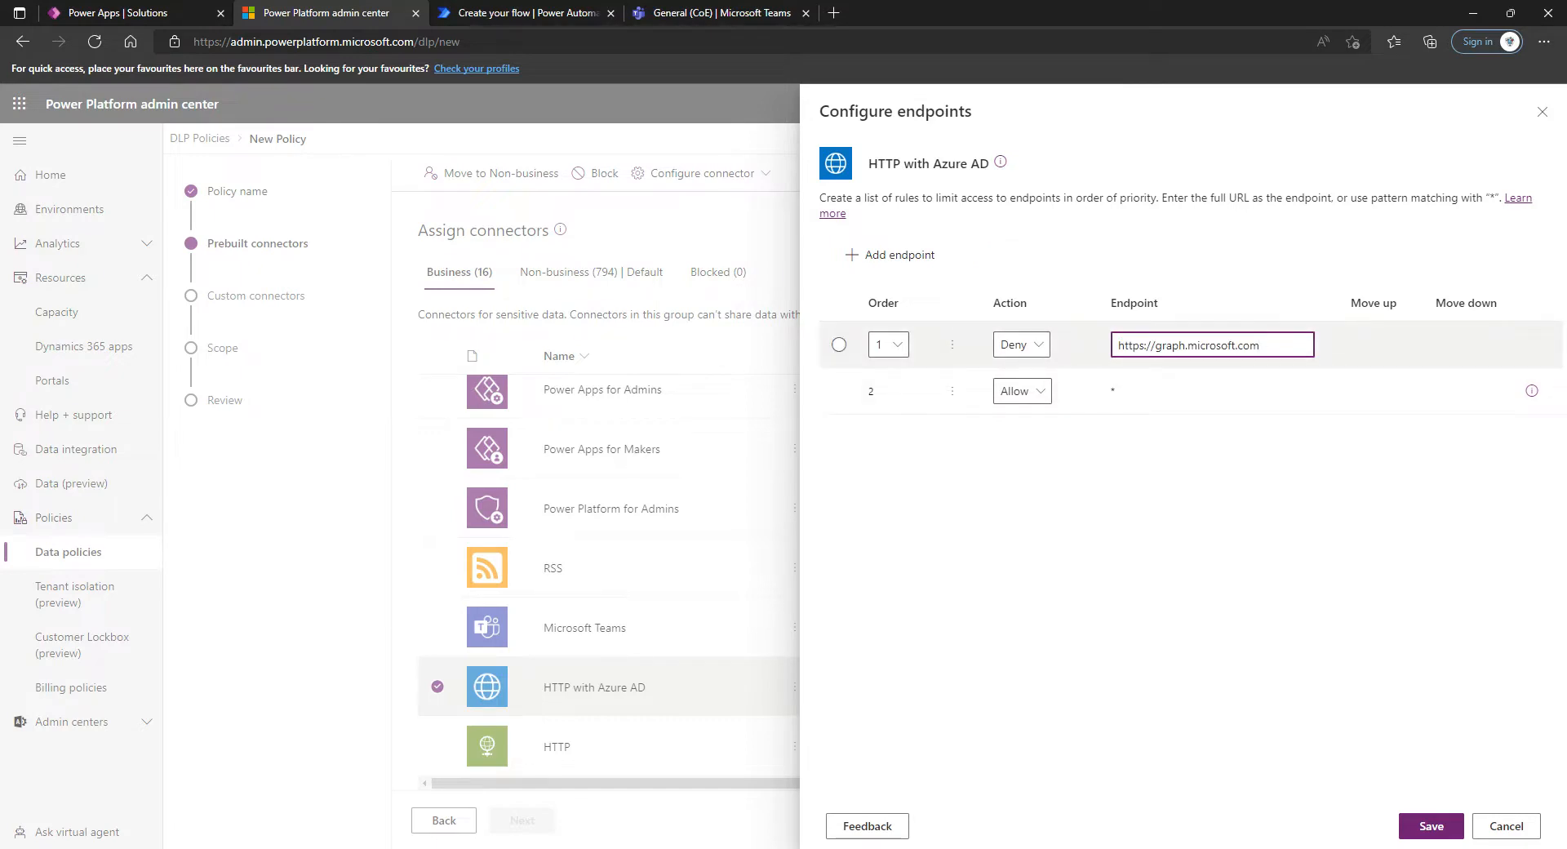
pyautogui.click(1019, 345)
pyautogui.click(1028, 367)
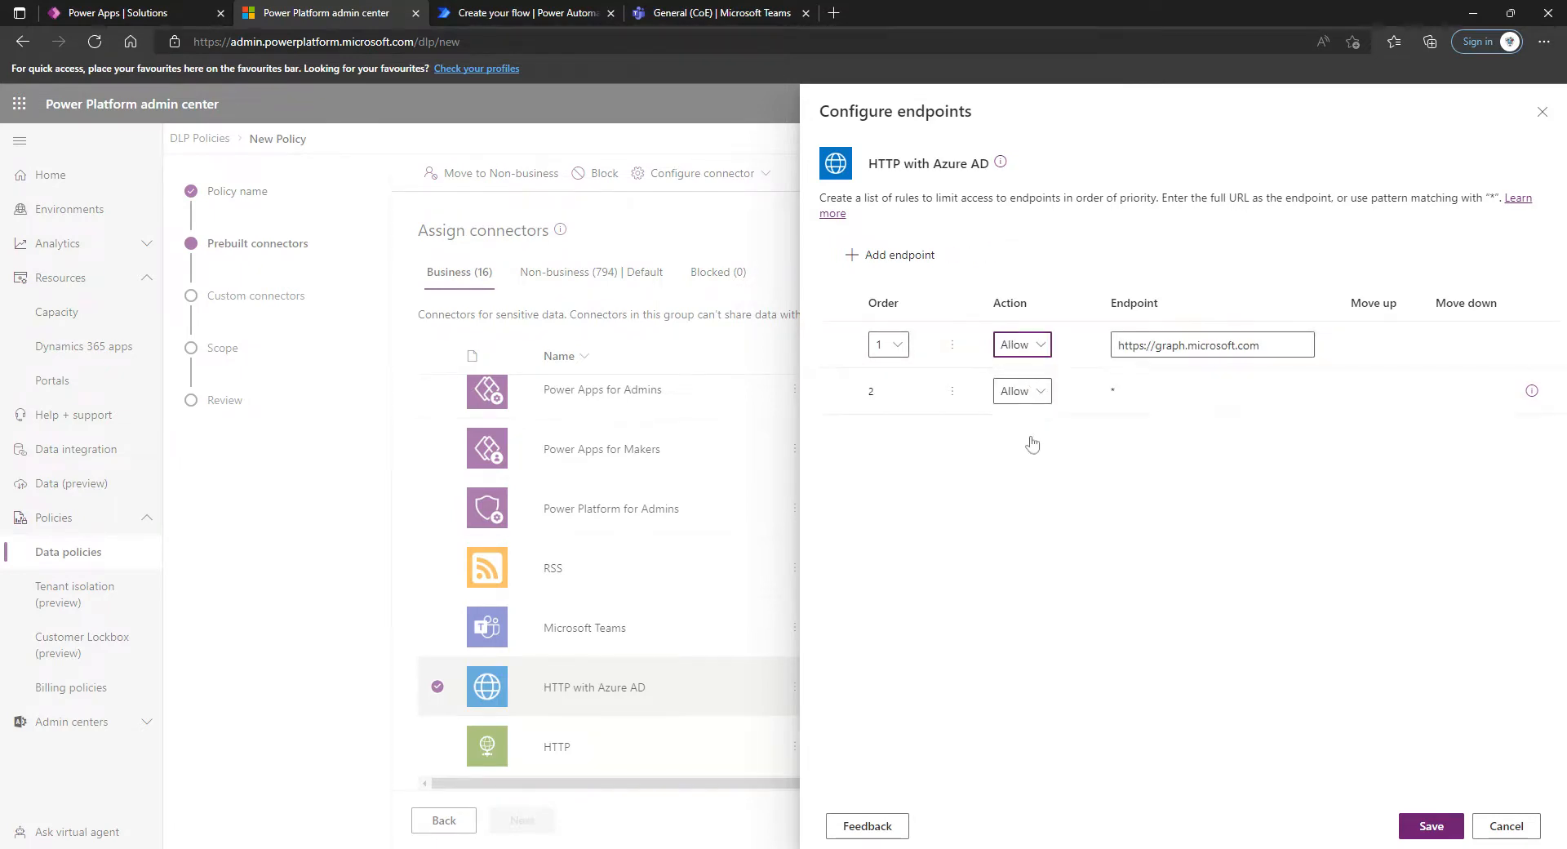
pyautogui.click(1431, 826)
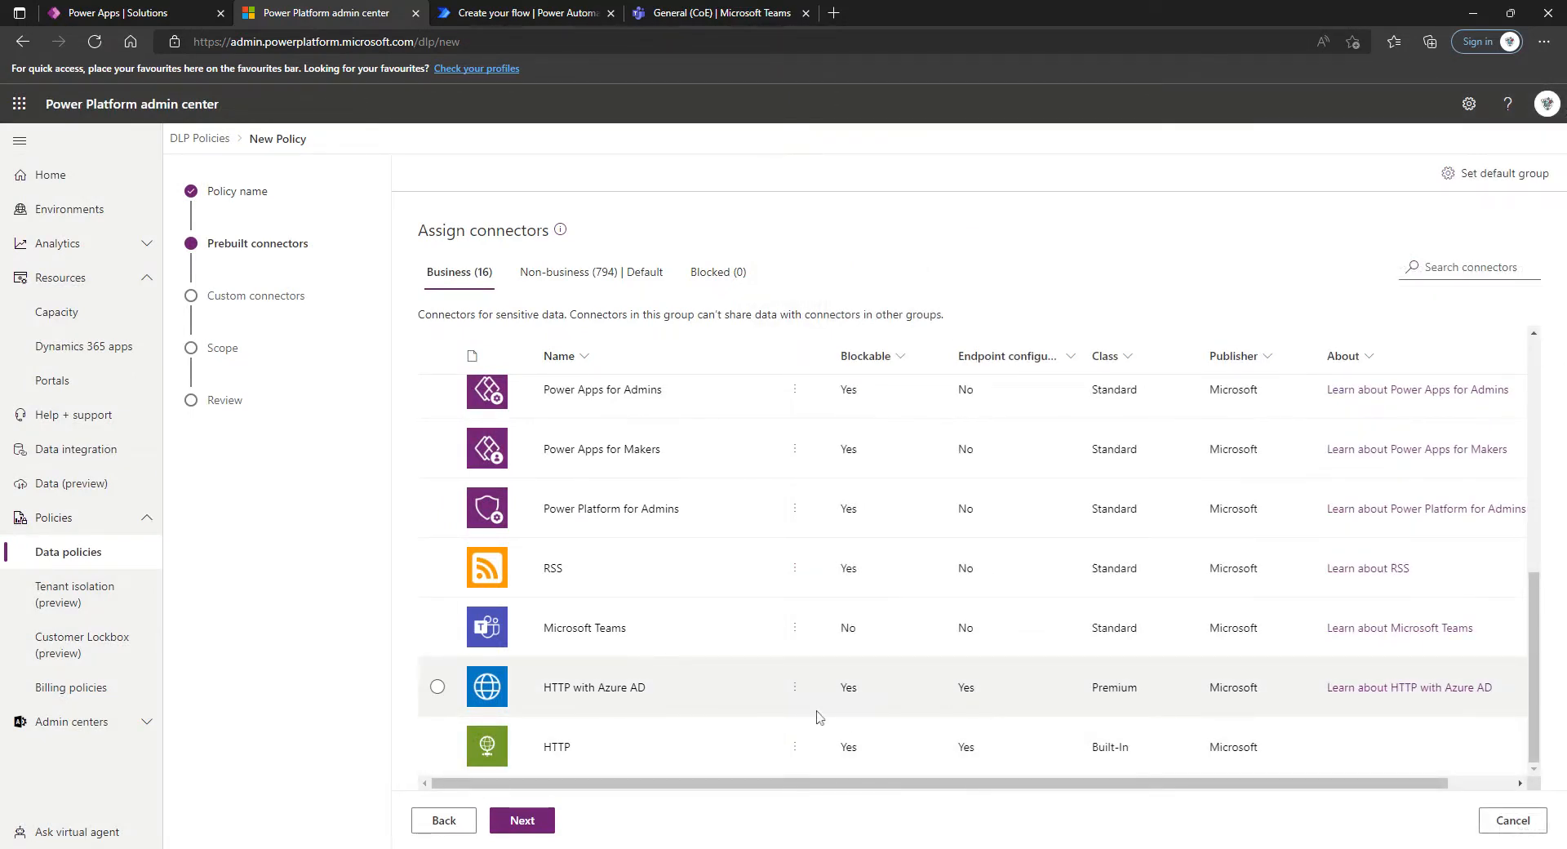
# - Set the catch-all * endpoint rule of the HTTP with Azure AD connector to Deny and save the endpoint configuration
pyautogui.click(759, 692)
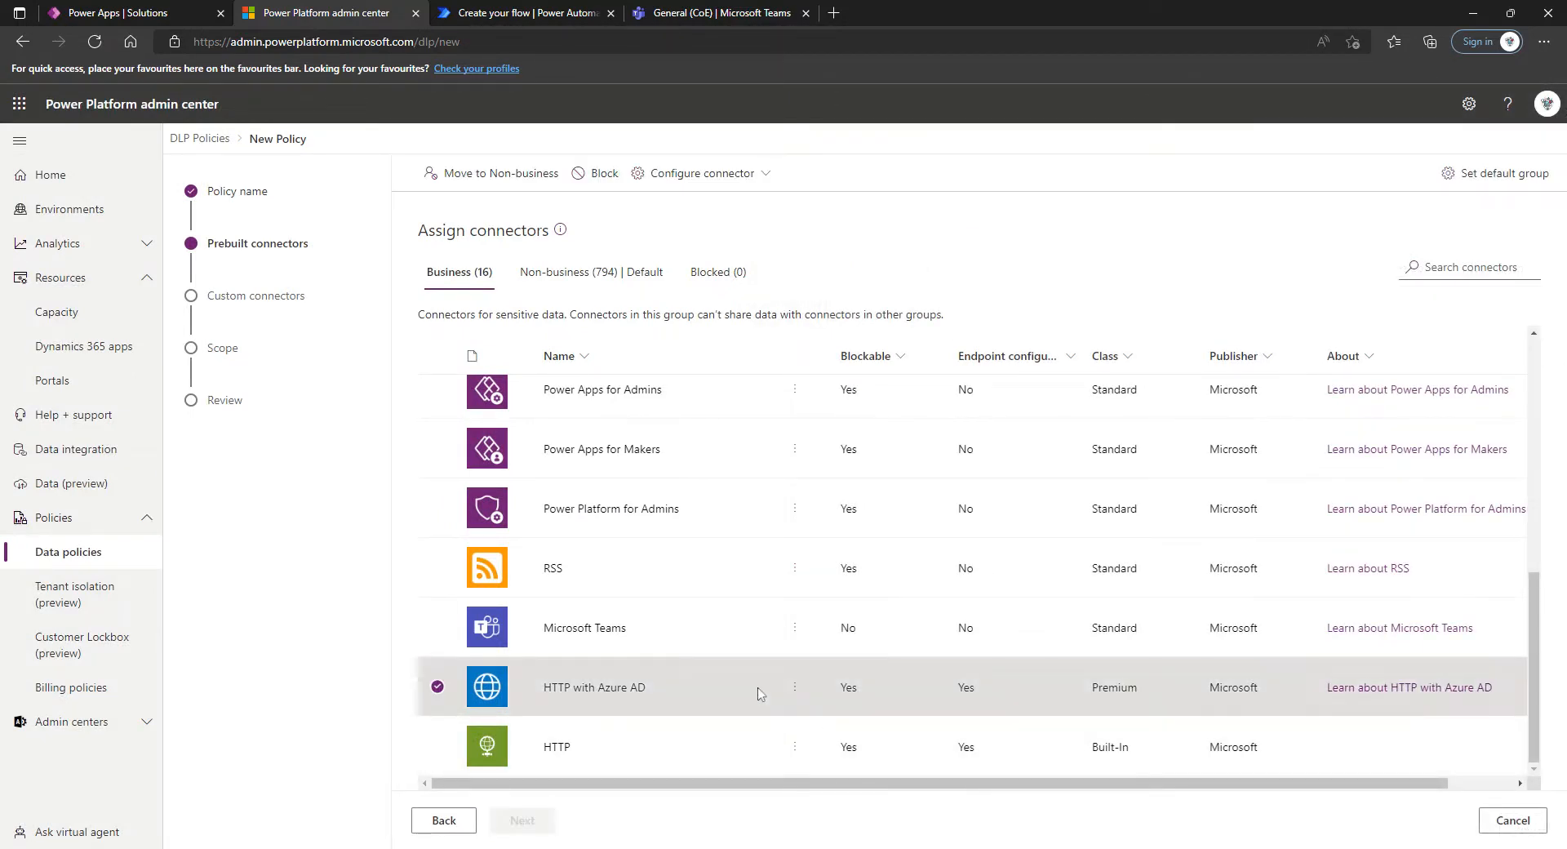
pyautogui.click(702, 173)
pyautogui.click(714, 202)
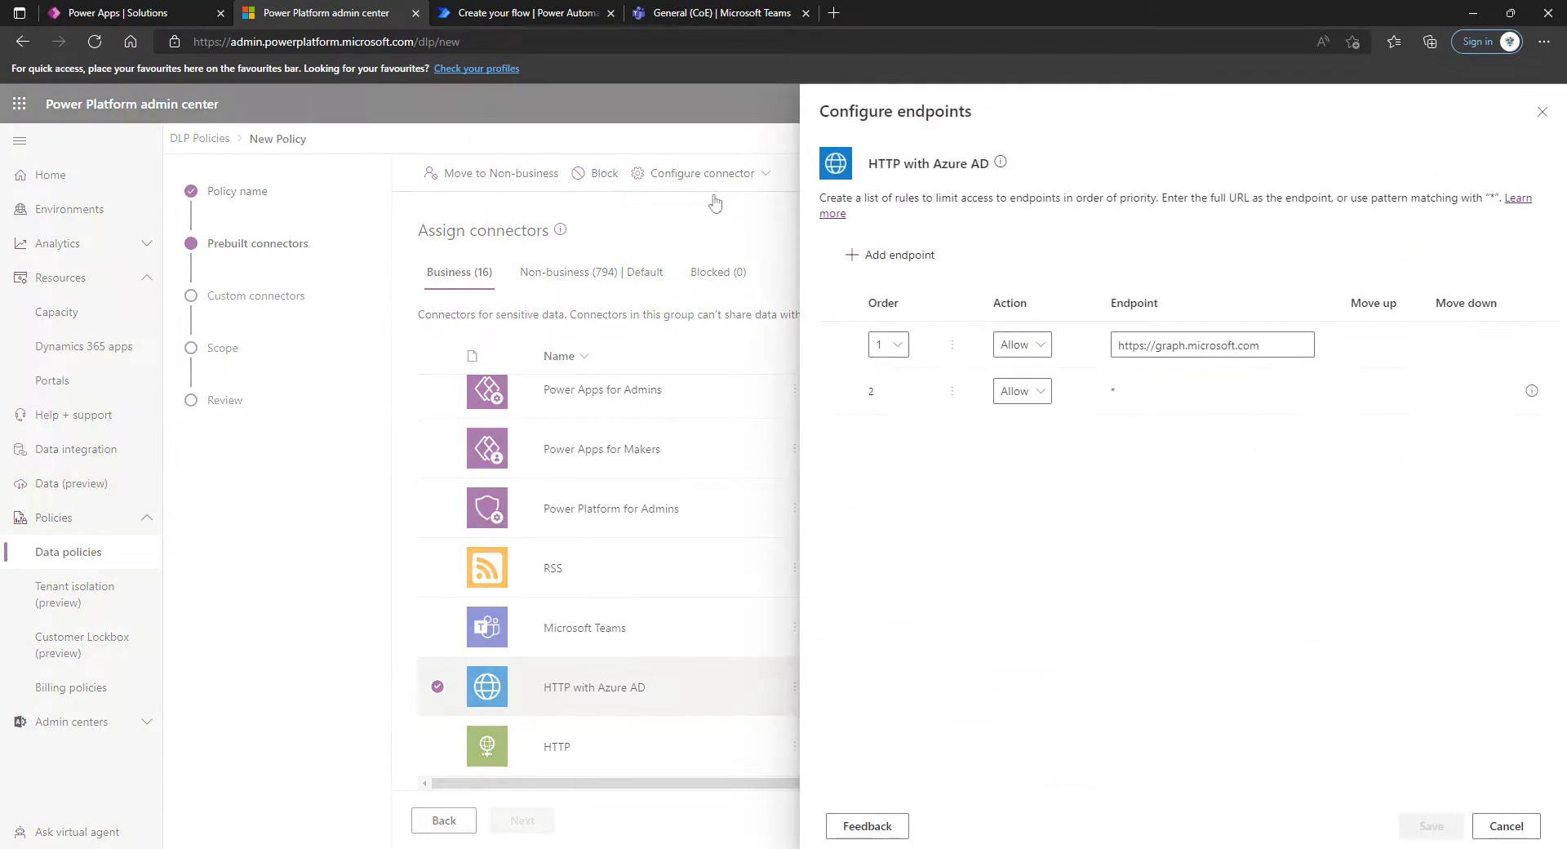
pyautogui.click(952, 393)
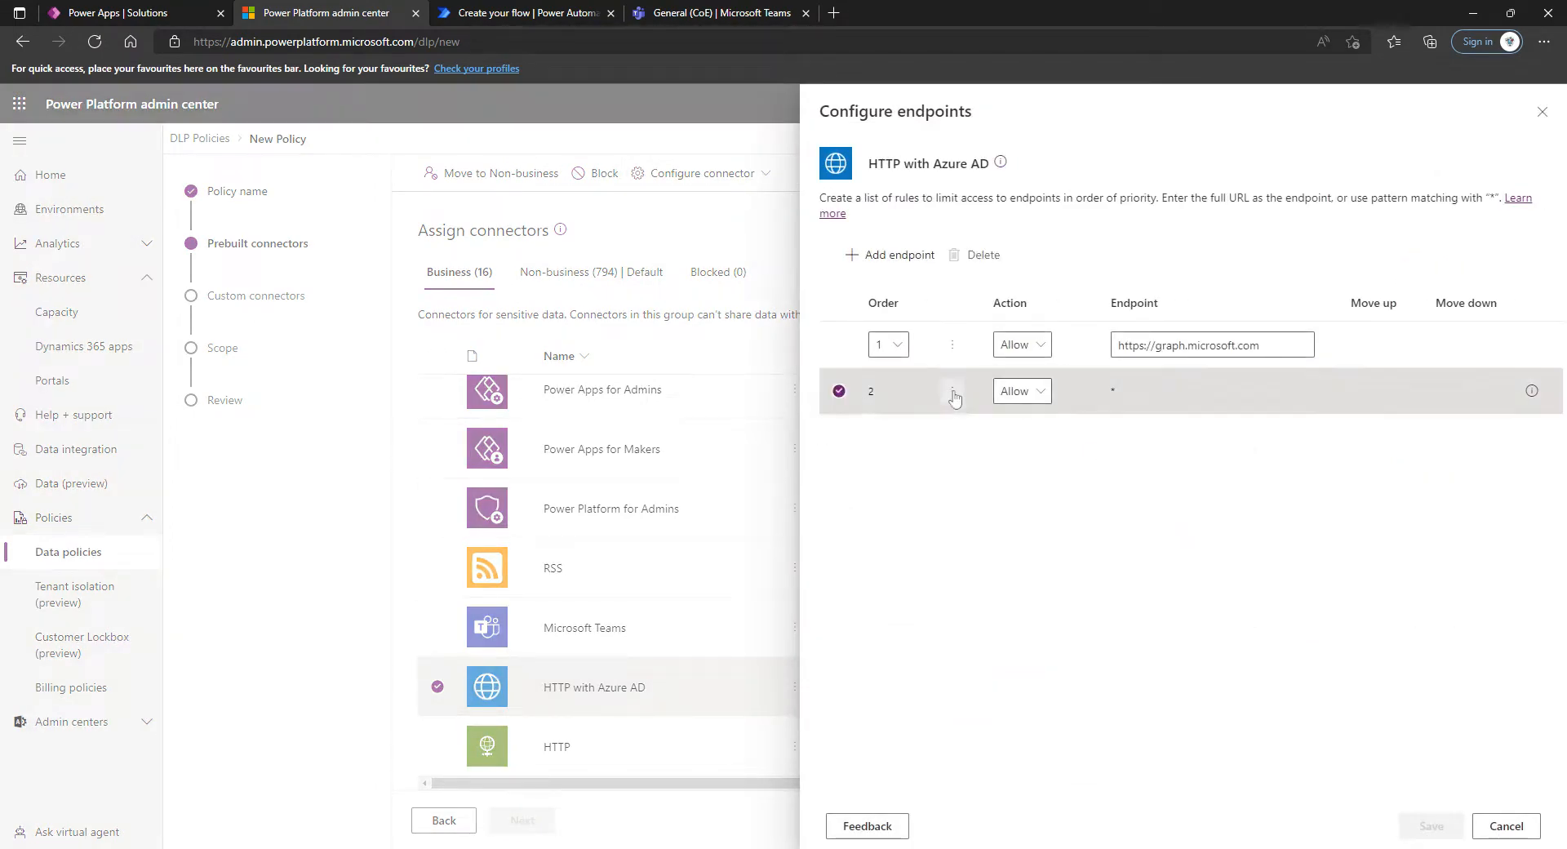
pyautogui.click(913, 520)
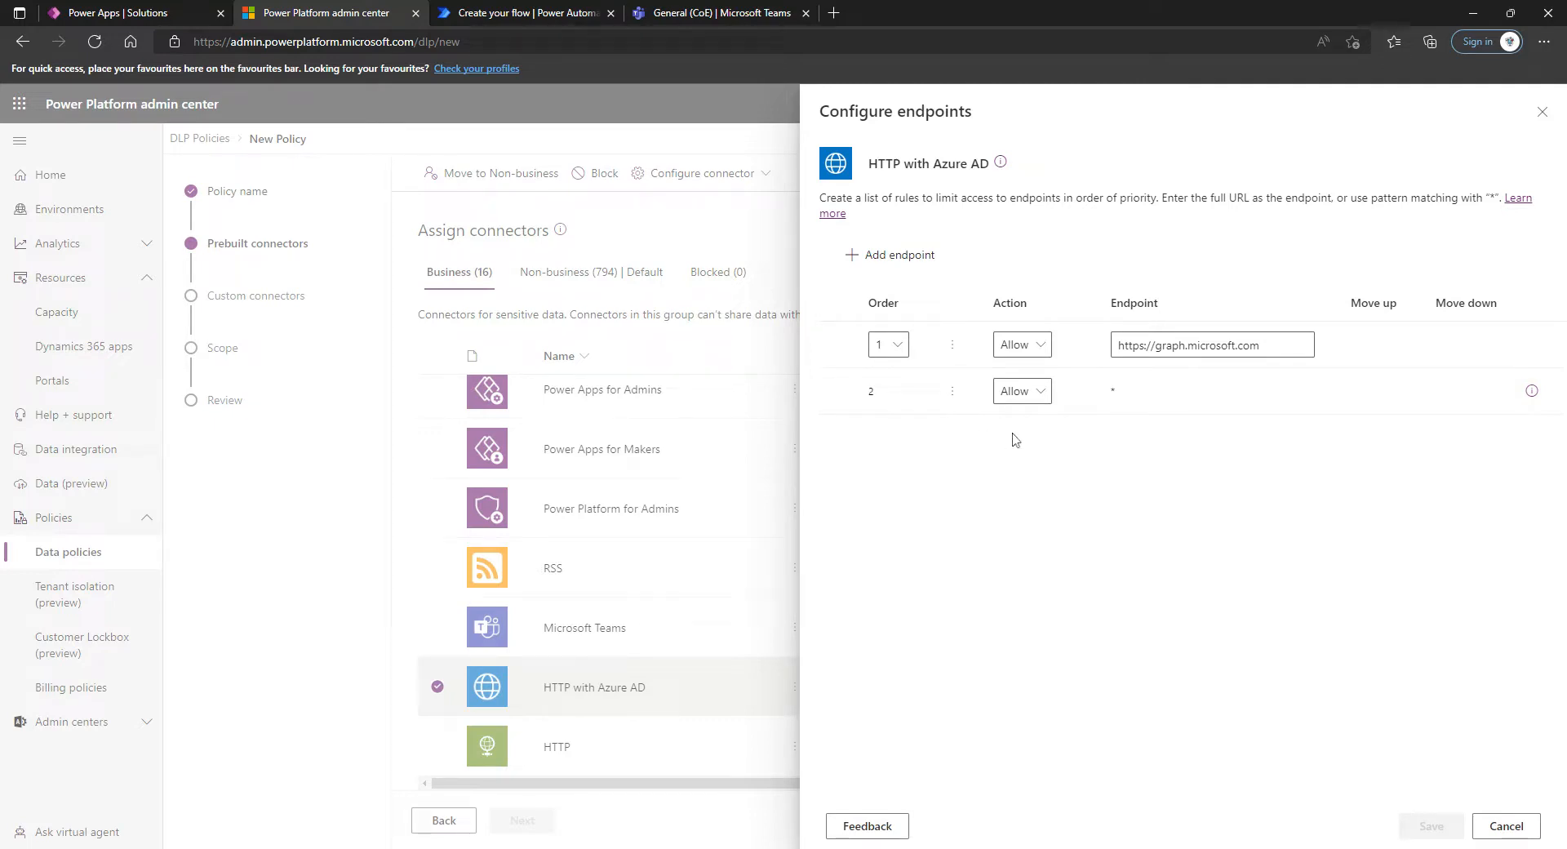
pyautogui.click(1032, 392)
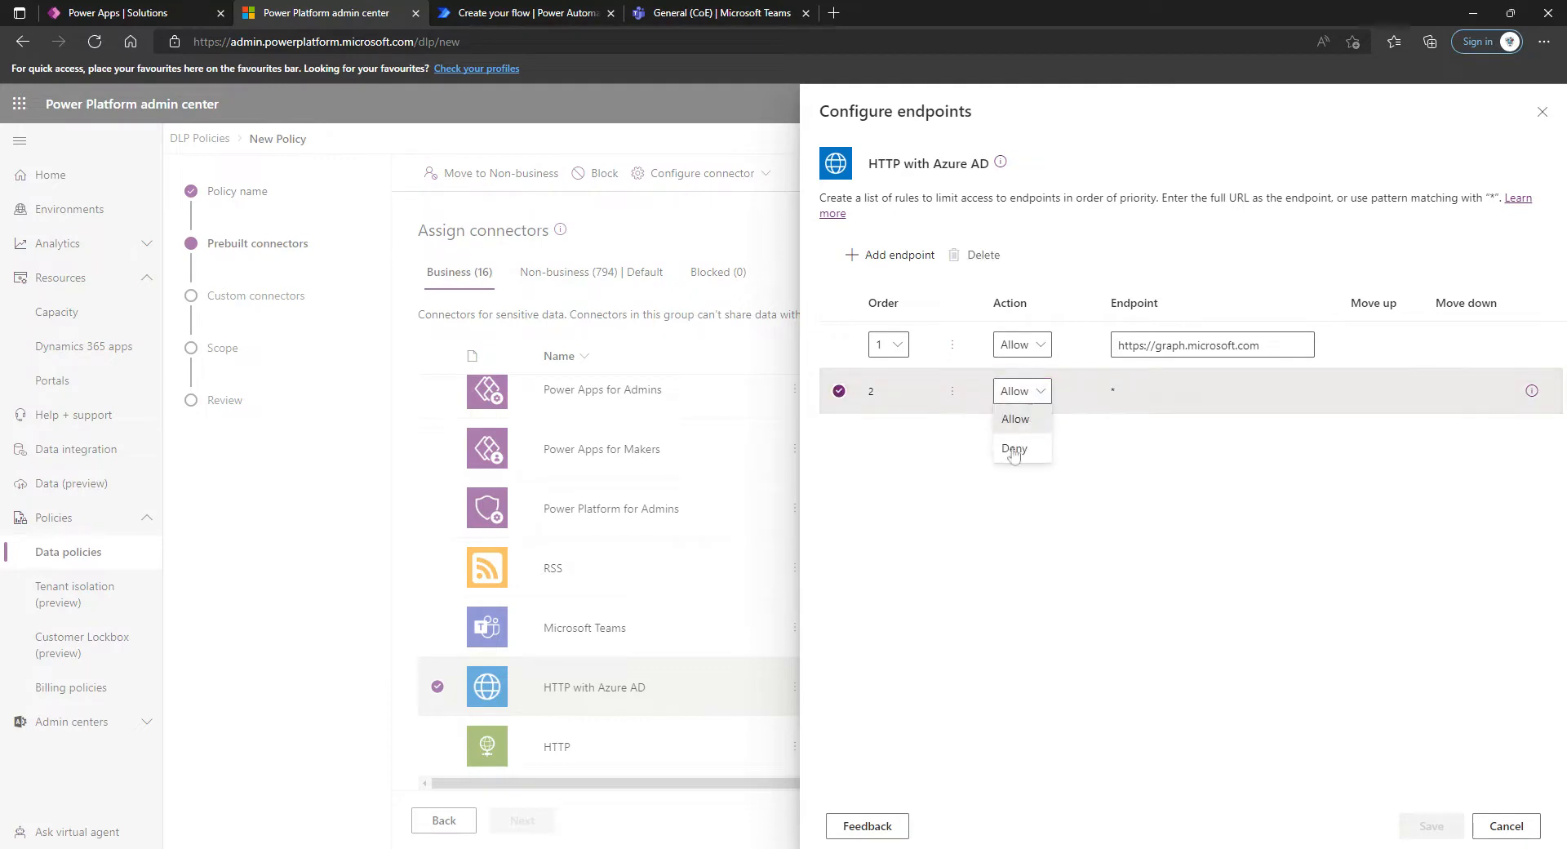
pyautogui.click(1014, 449)
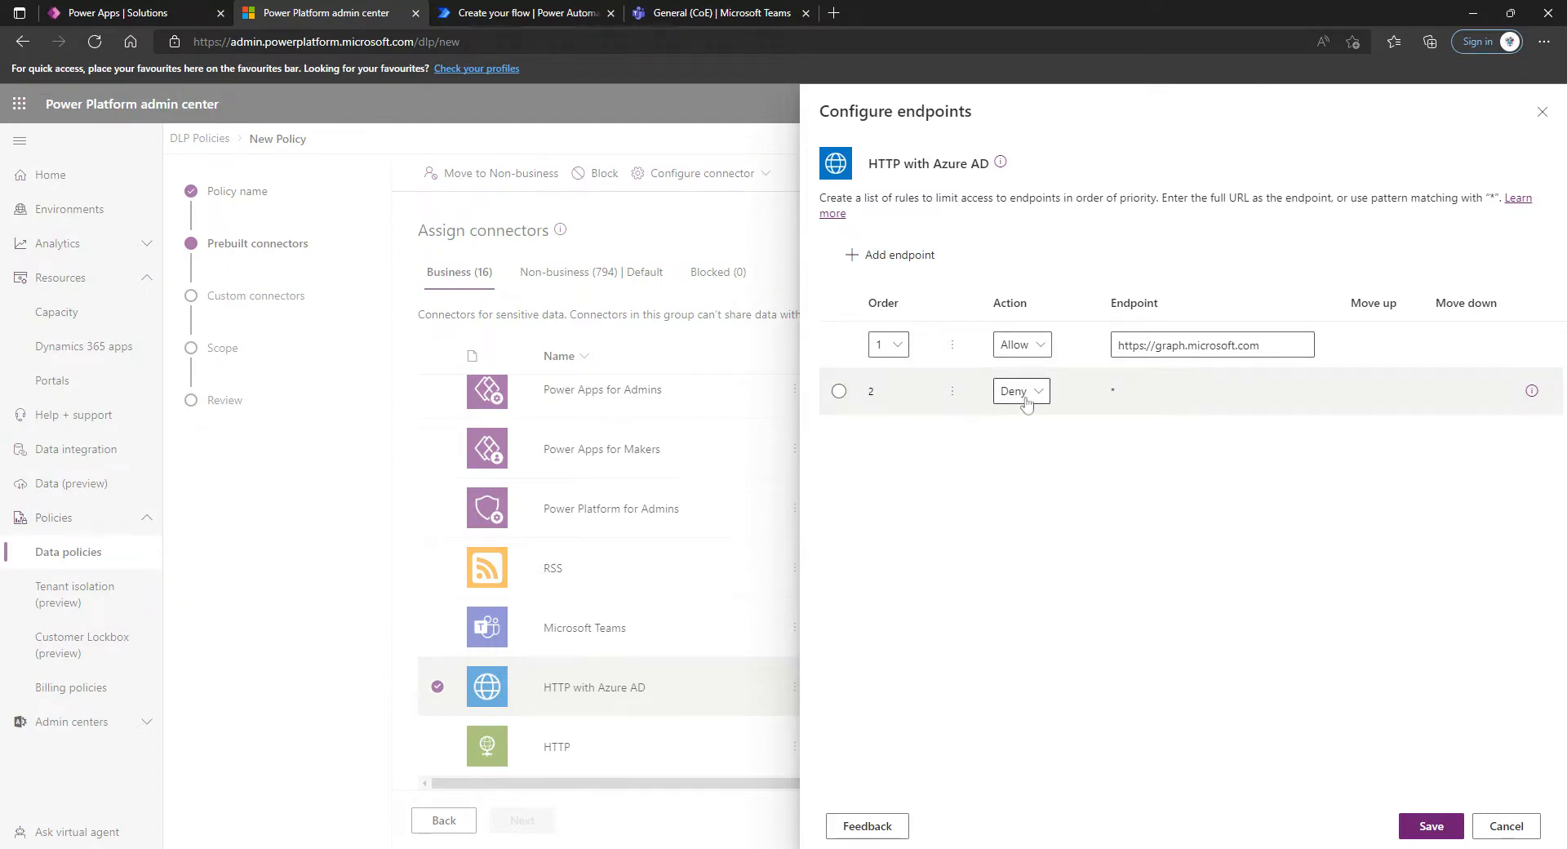
pyautogui.click(1439, 825)
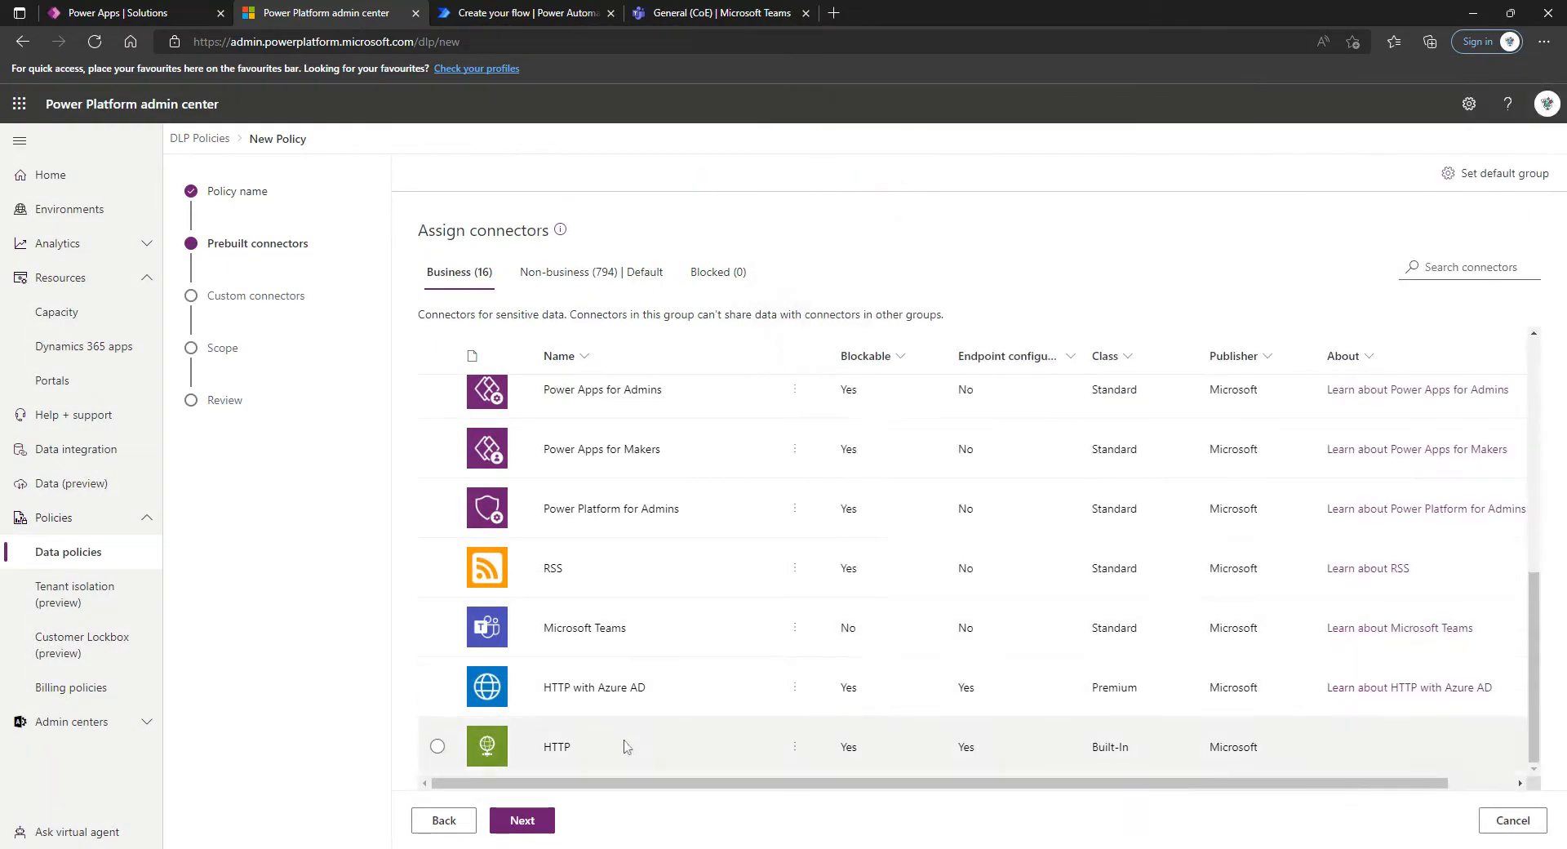
pyautogui.click(624, 746)
pyautogui.click(688, 173)
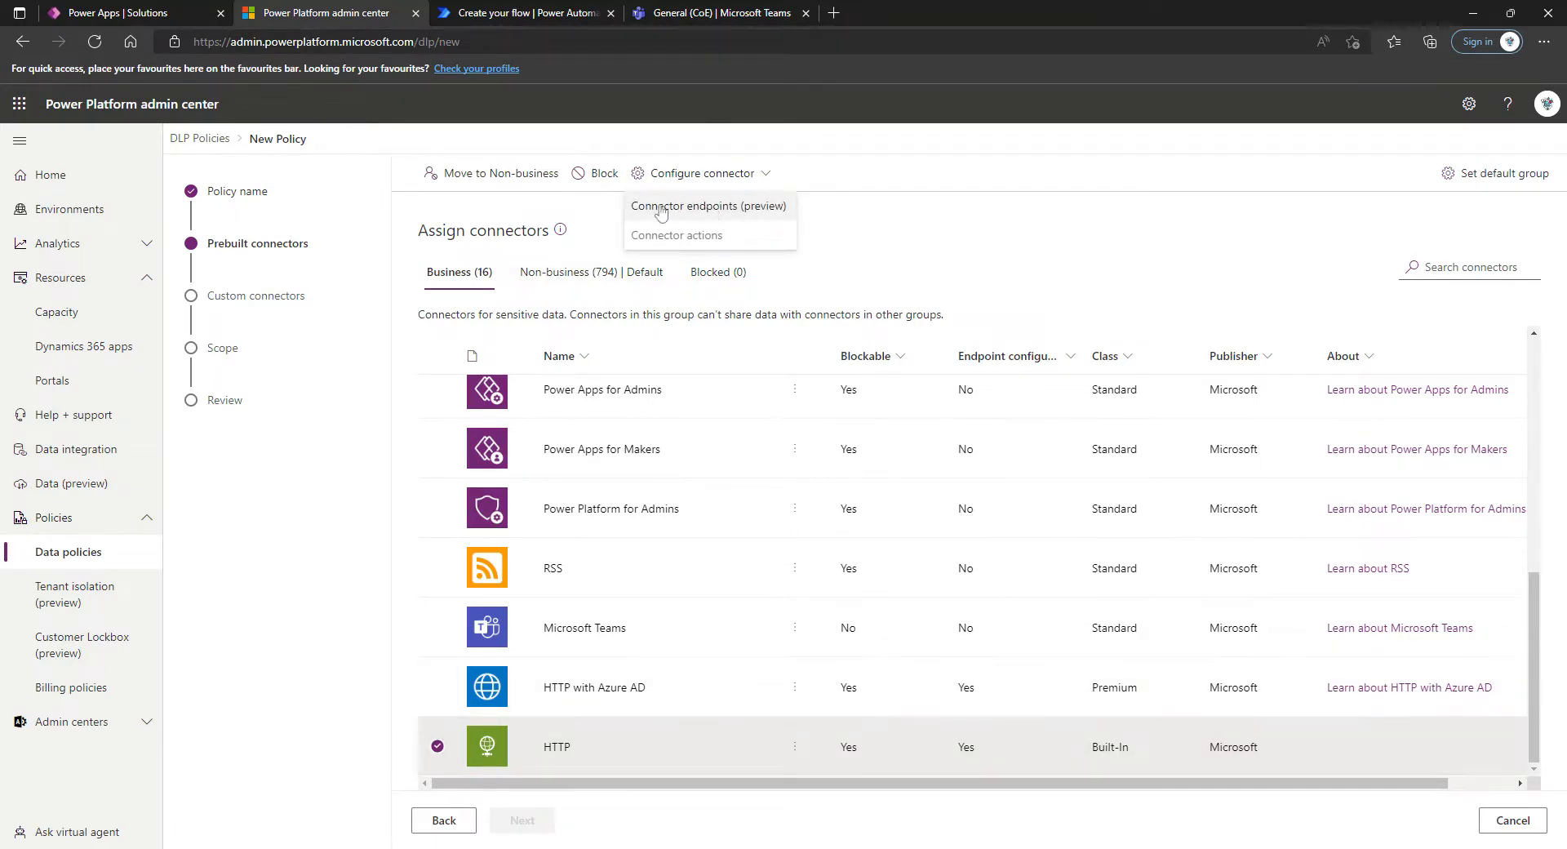
pyautogui.click(697, 207)
pyautogui.click(894, 255)
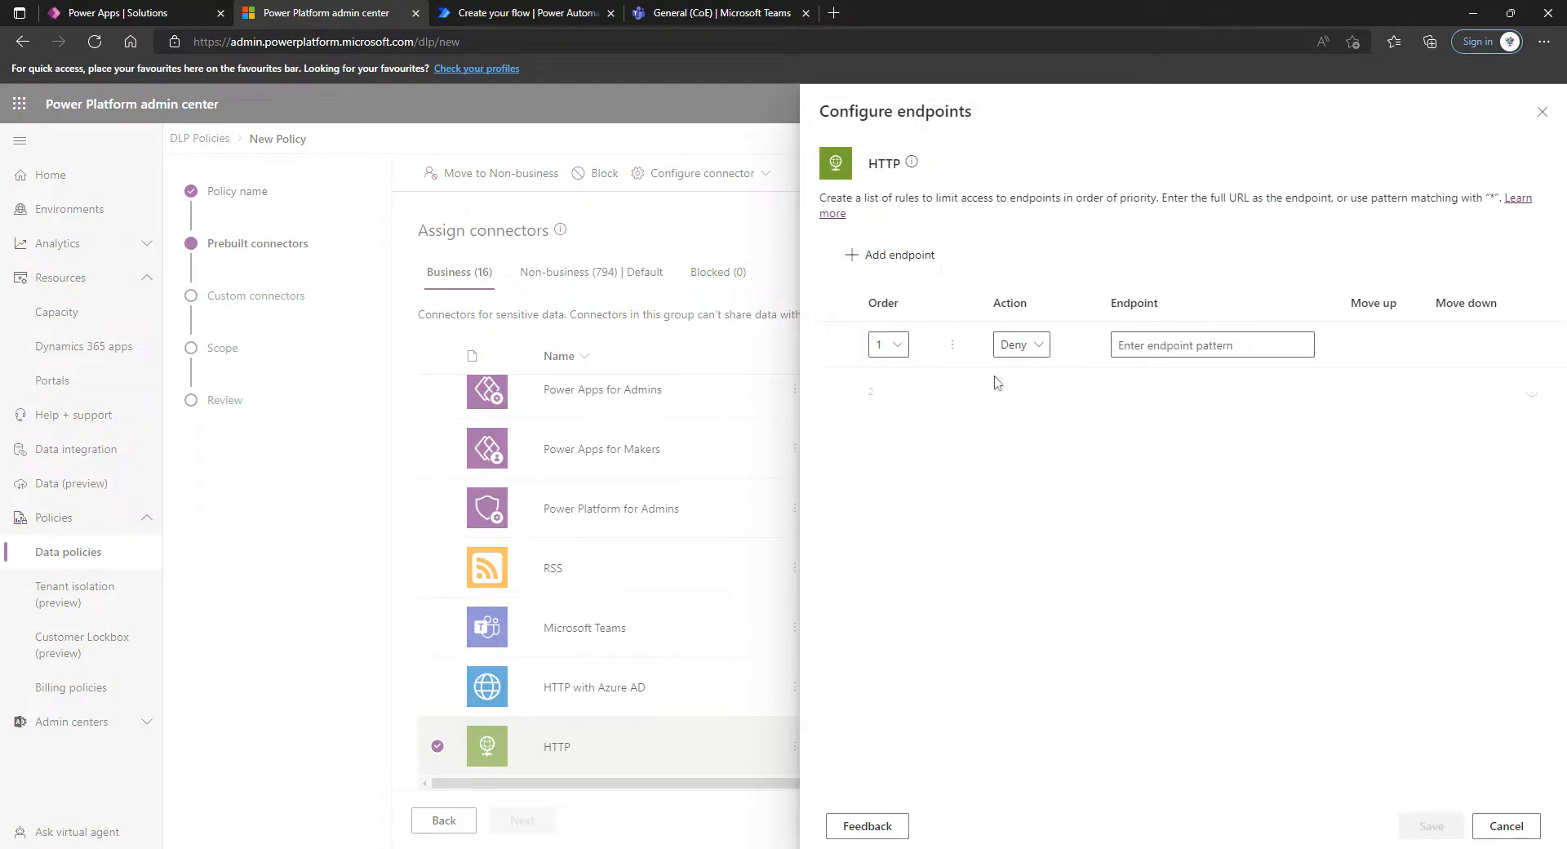
pyautogui.click(1167, 346)
pyautogui.write('https://graph.microsoft.com')
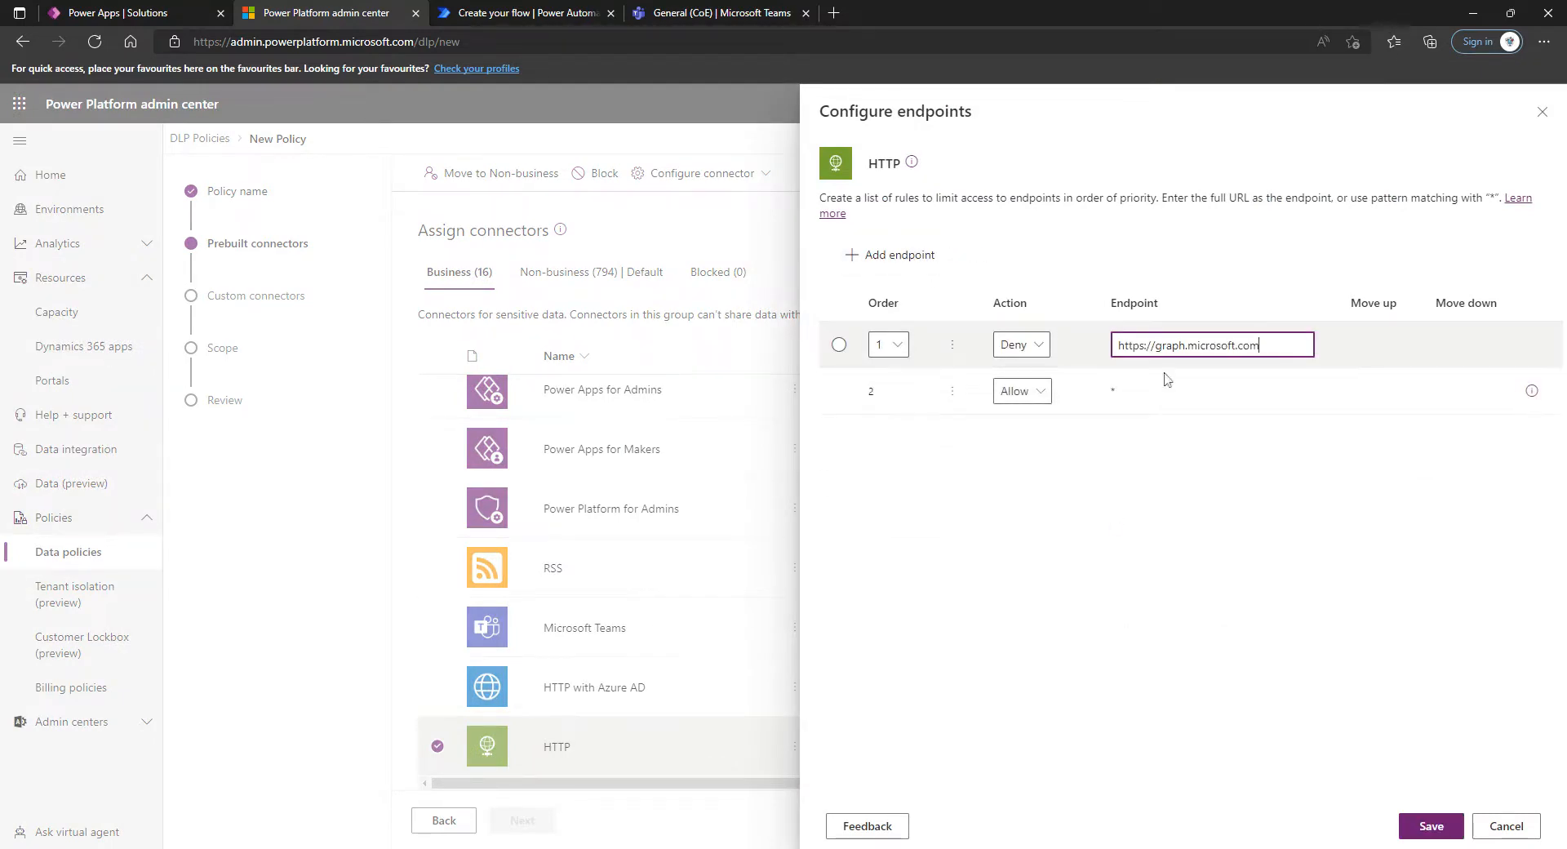
pyautogui.click(1020, 344)
pyautogui.click(1016, 376)
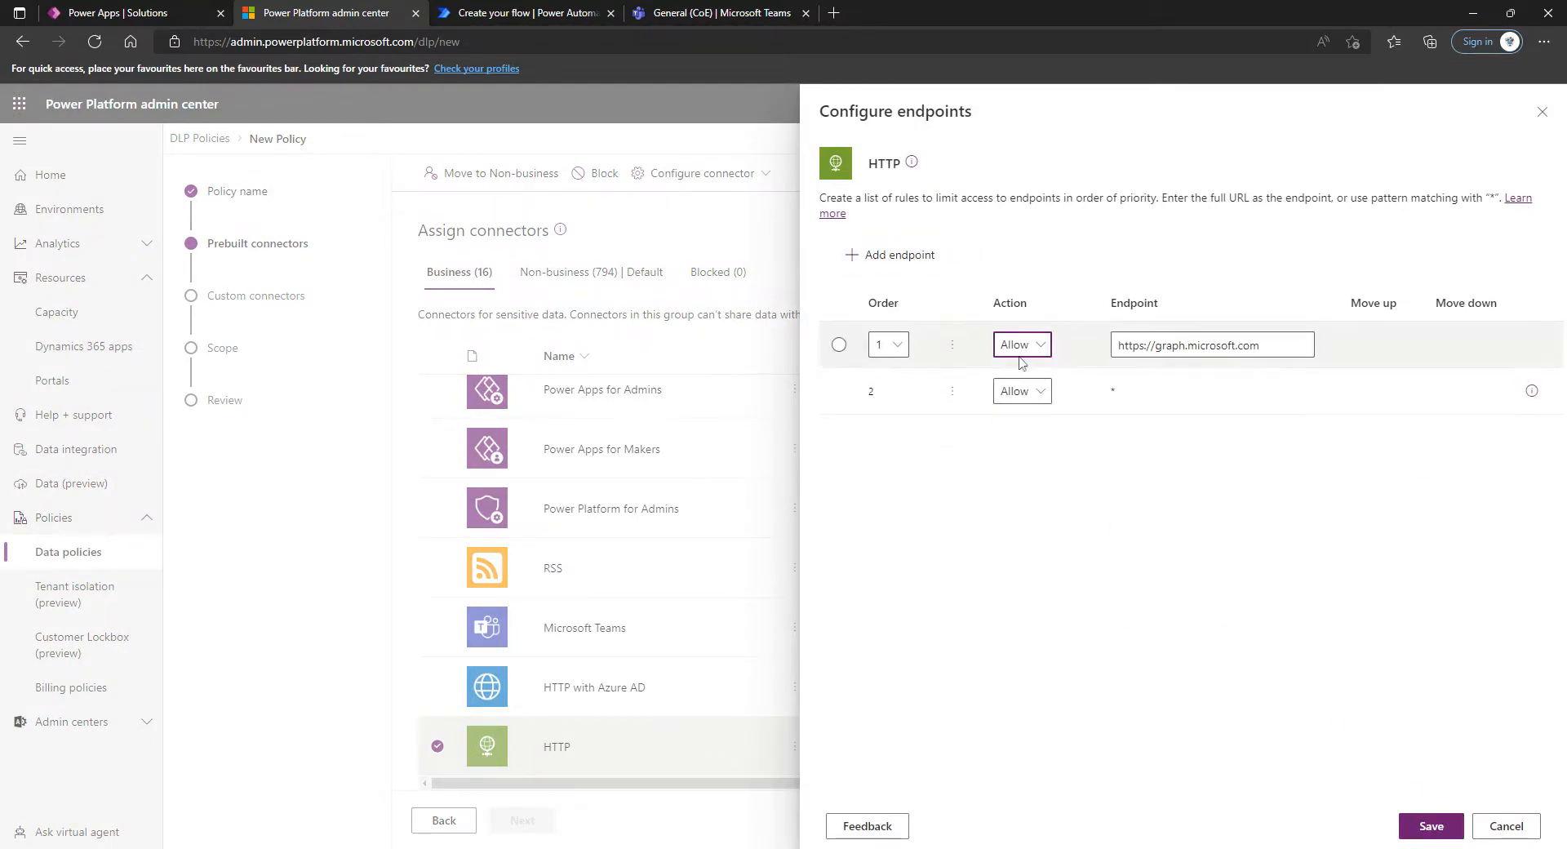
pyautogui.click(1020, 390)
pyautogui.click(1016, 447)
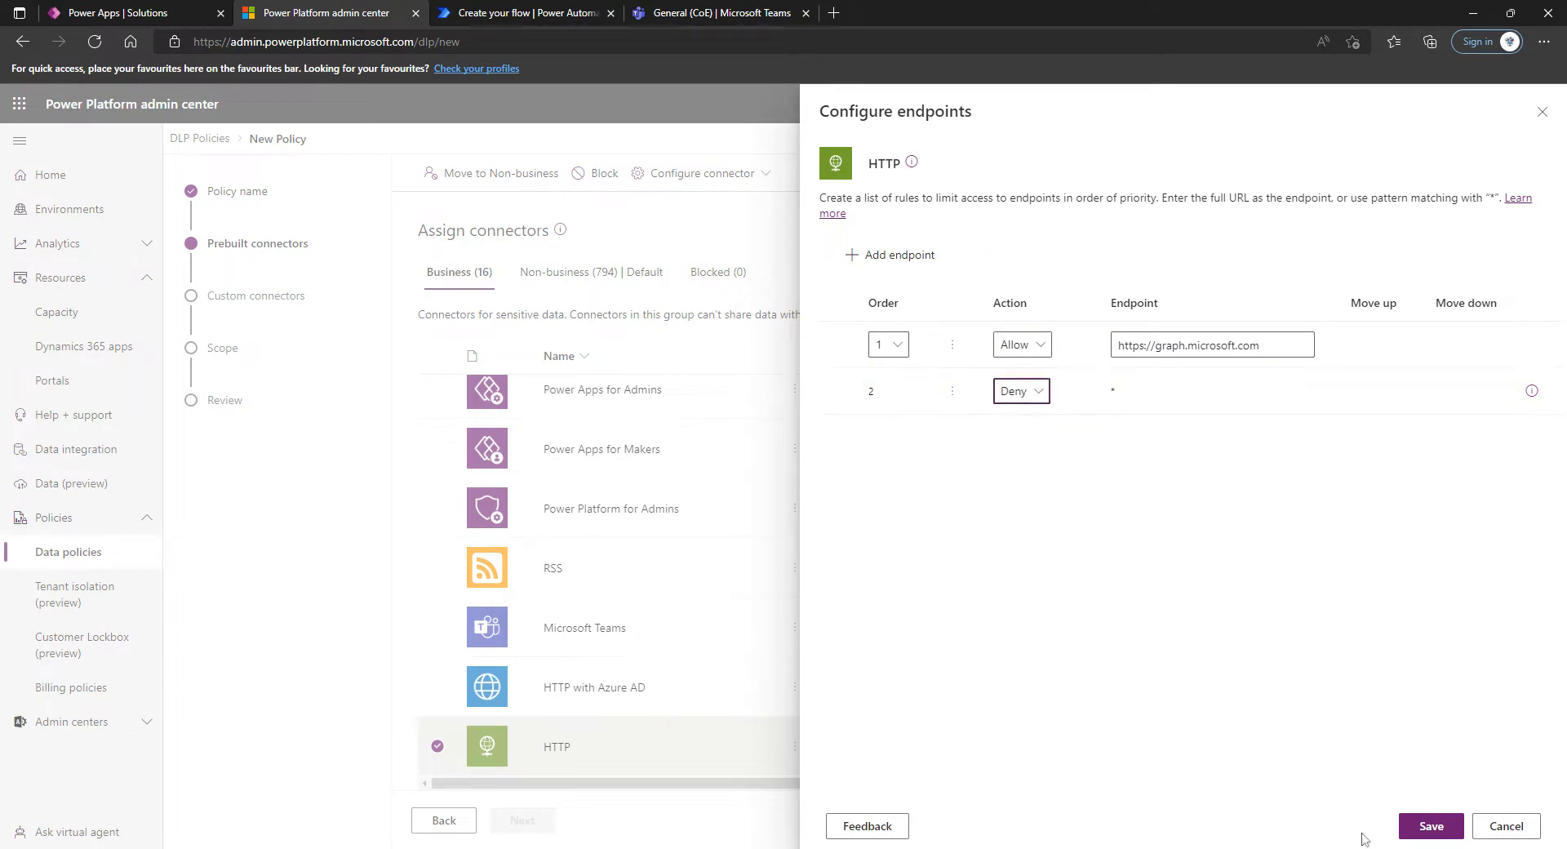
pyautogui.click(1429, 826)
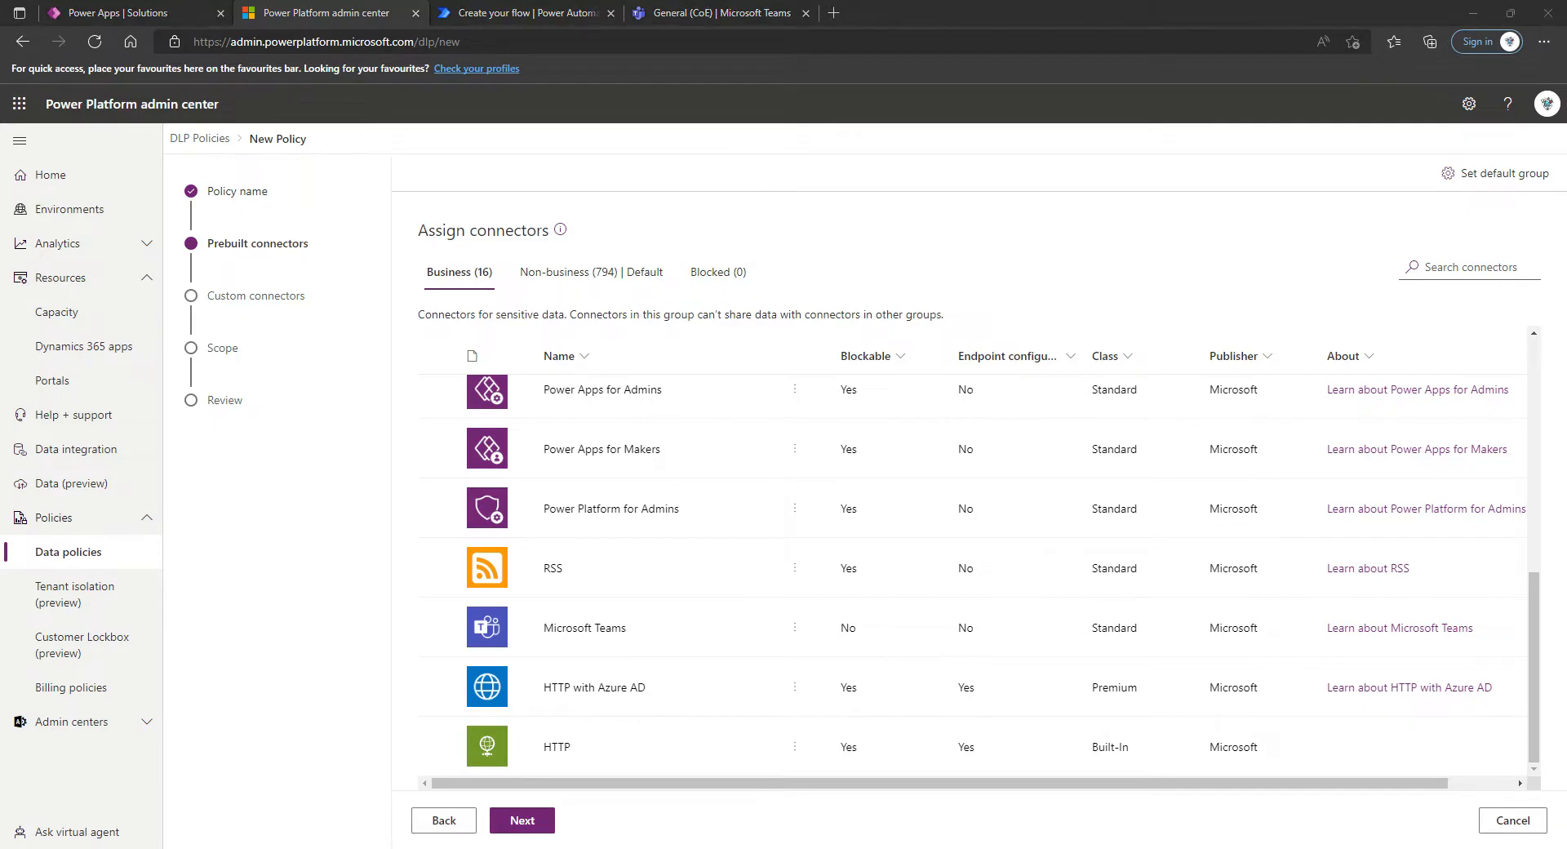
# - Keep the default custom connector pattern and set the policy scope to Add multiple environments
pyautogui.click(196, 482)
pyautogui.scroll(4, 433, 515)
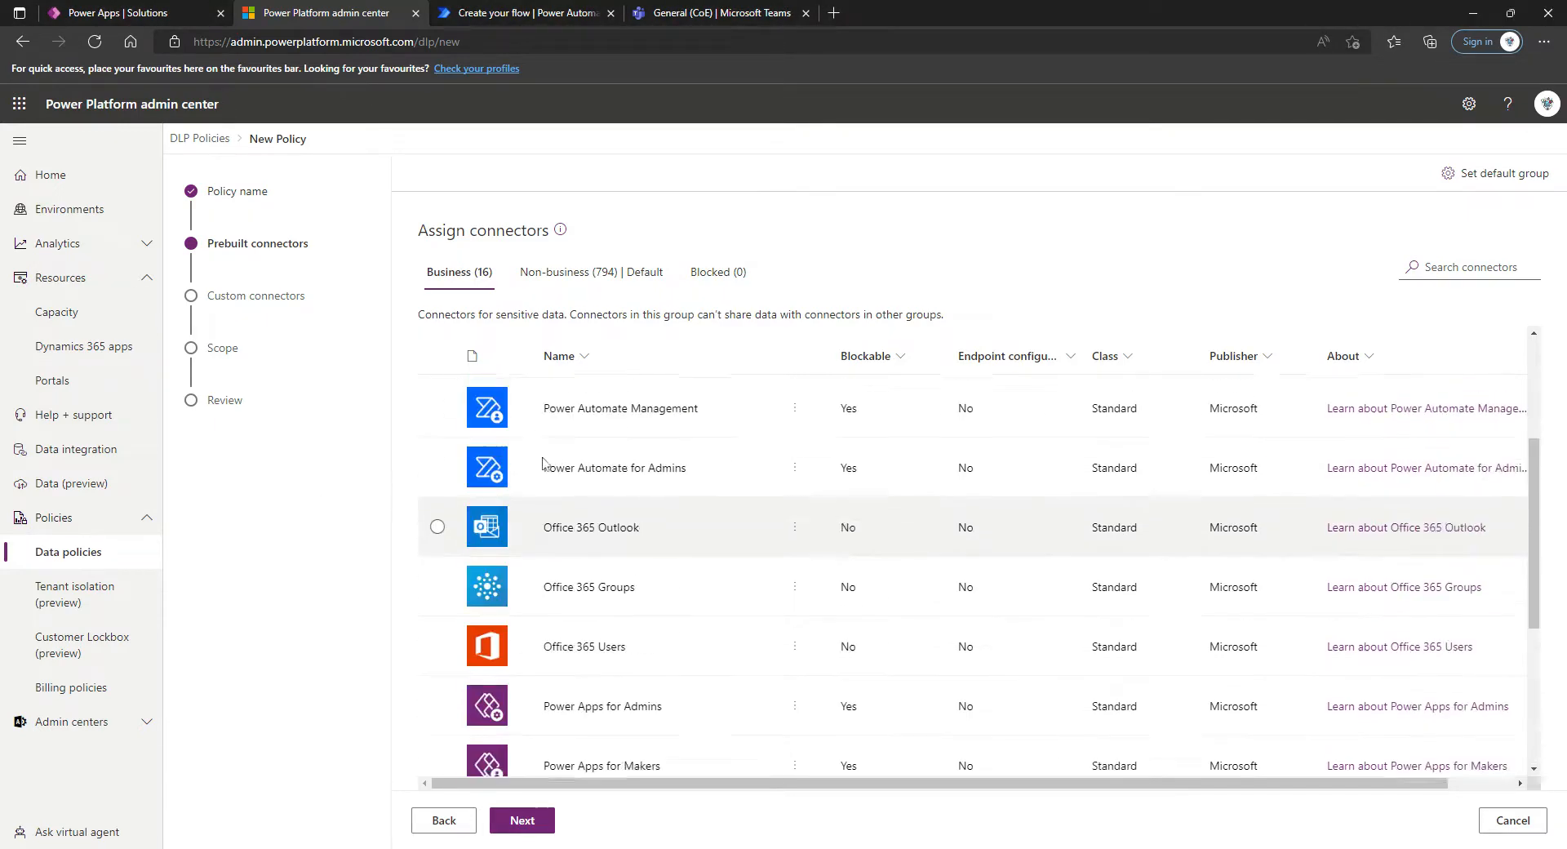
pyautogui.click(536, 825)
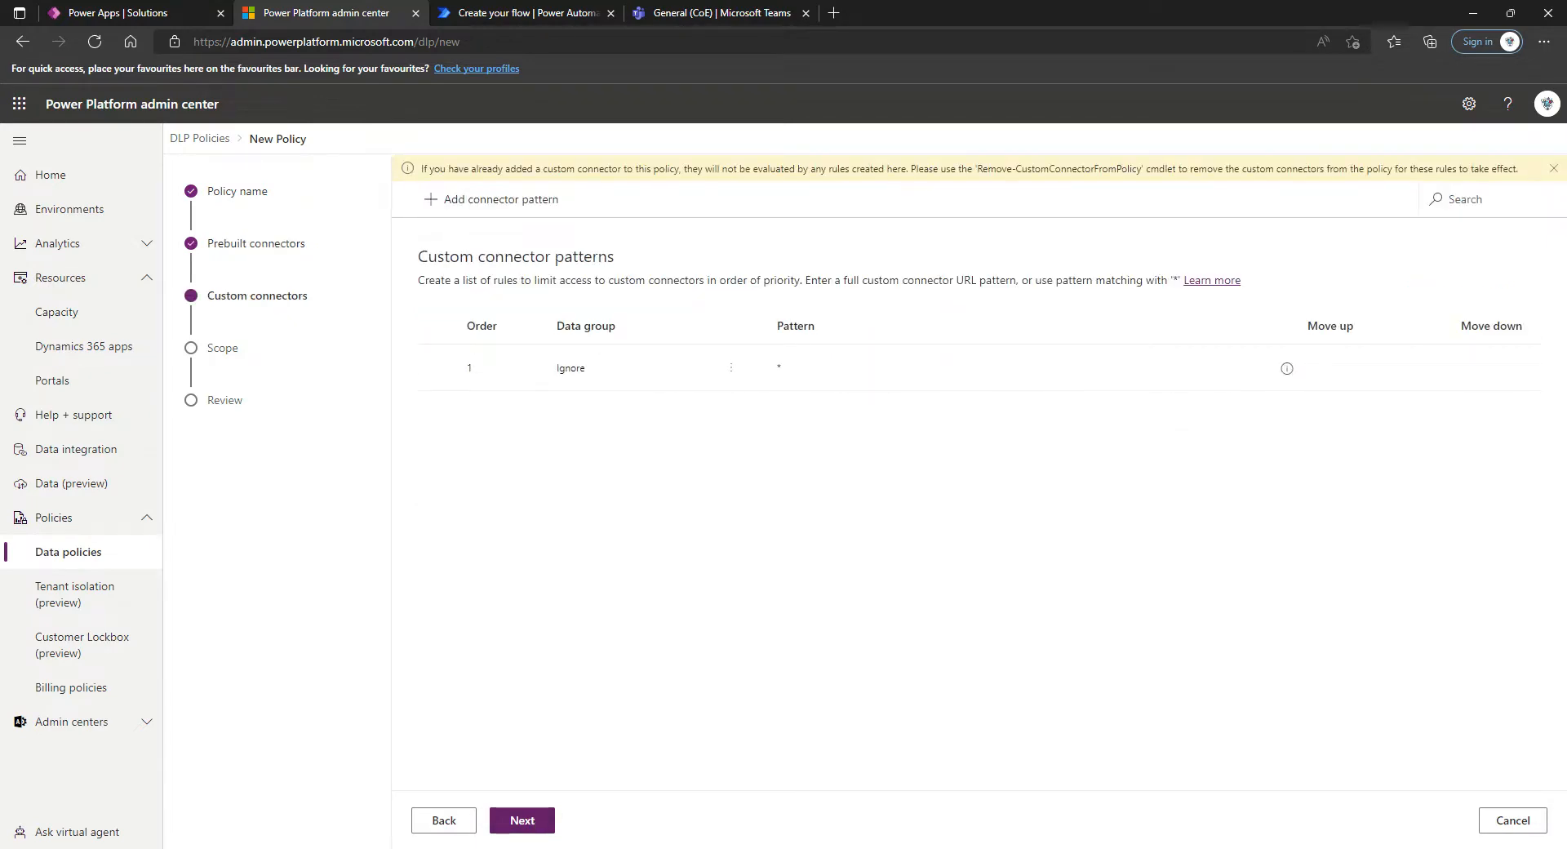
pyautogui.click(524, 820)
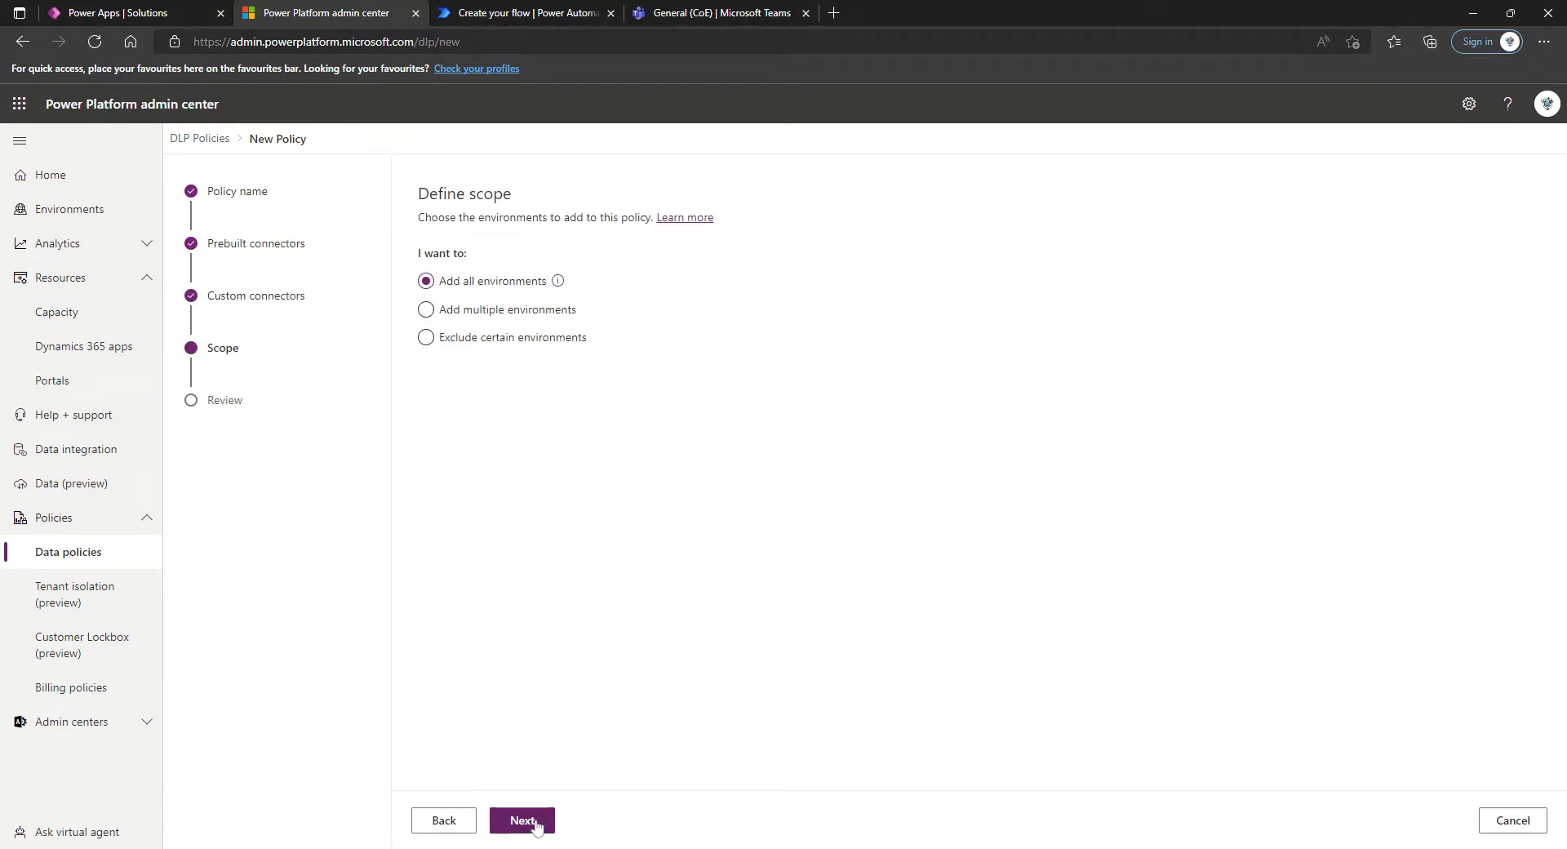
pyautogui.click(426, 310)
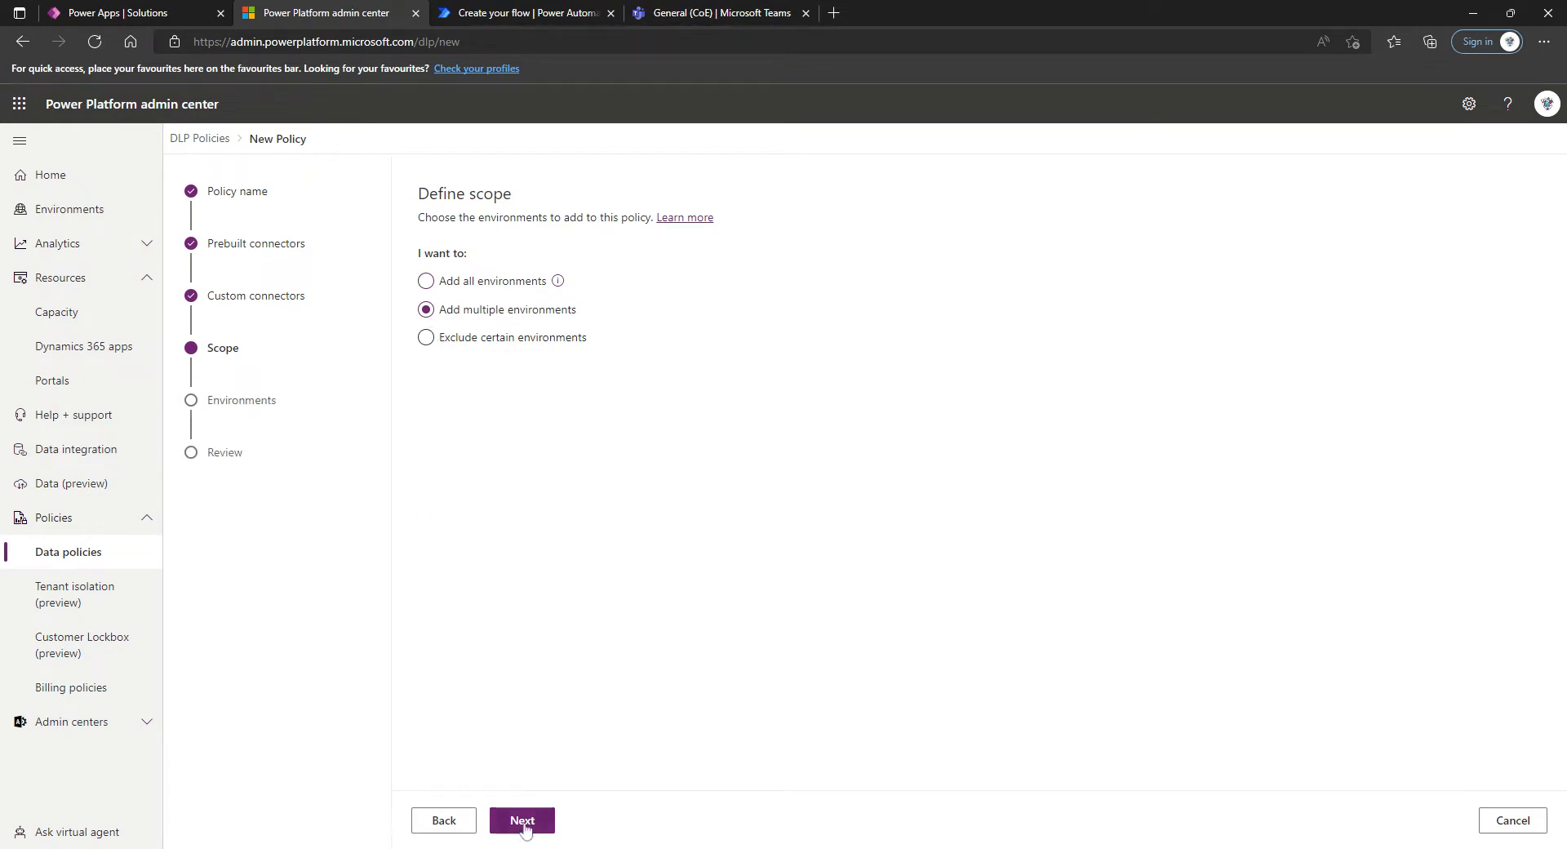
pyautogui.click(524, 820)
# - Add the CoE environment to the policy and create the policy
pyautogui.click(437, 384)
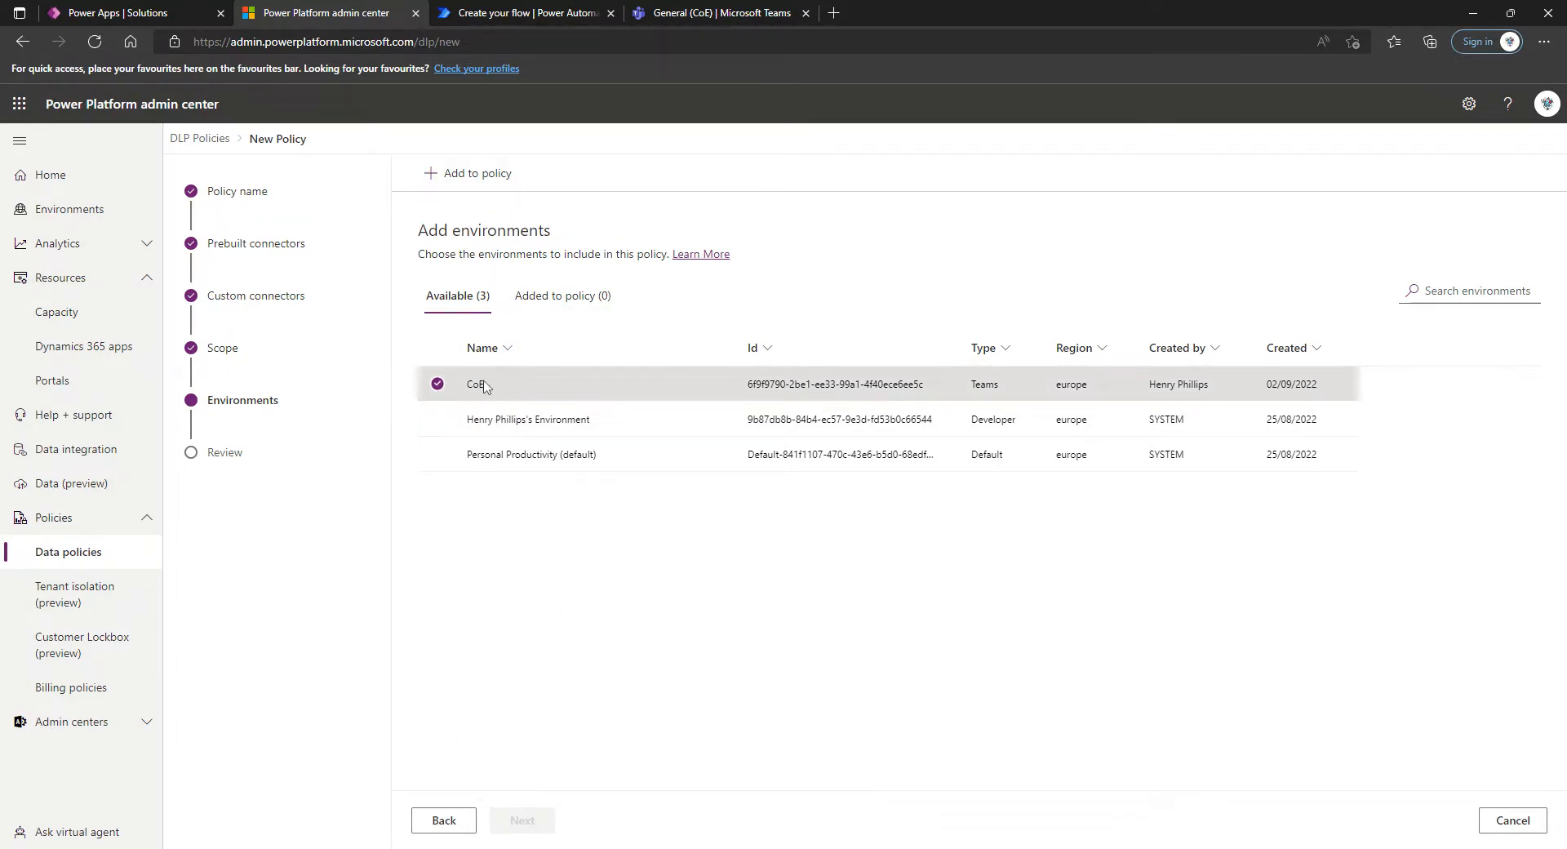
pyautogui.click(472, 173)
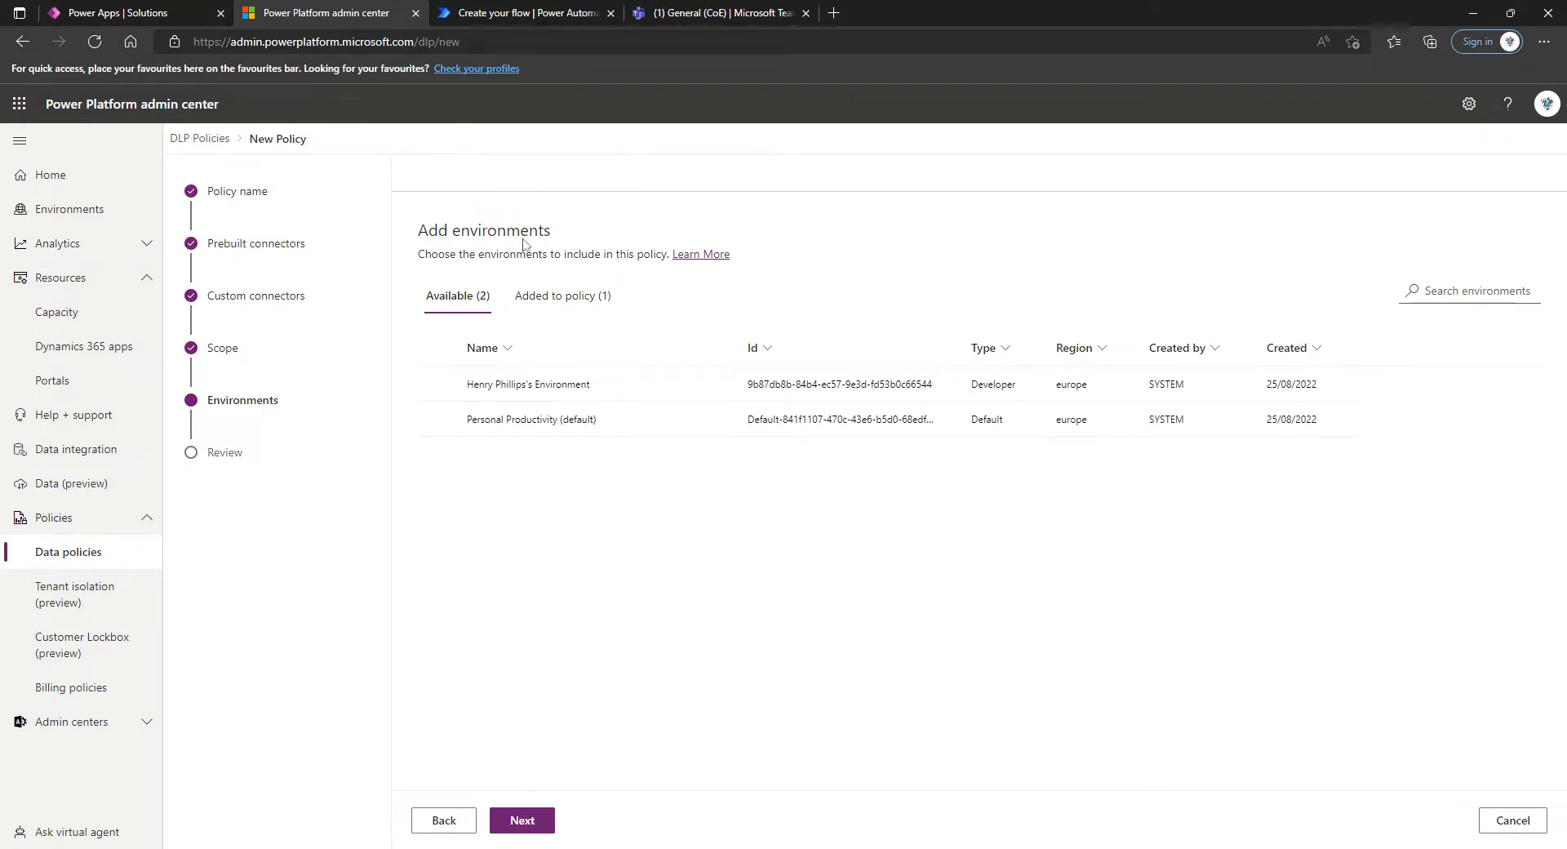
pyautogui.click(551, 299)
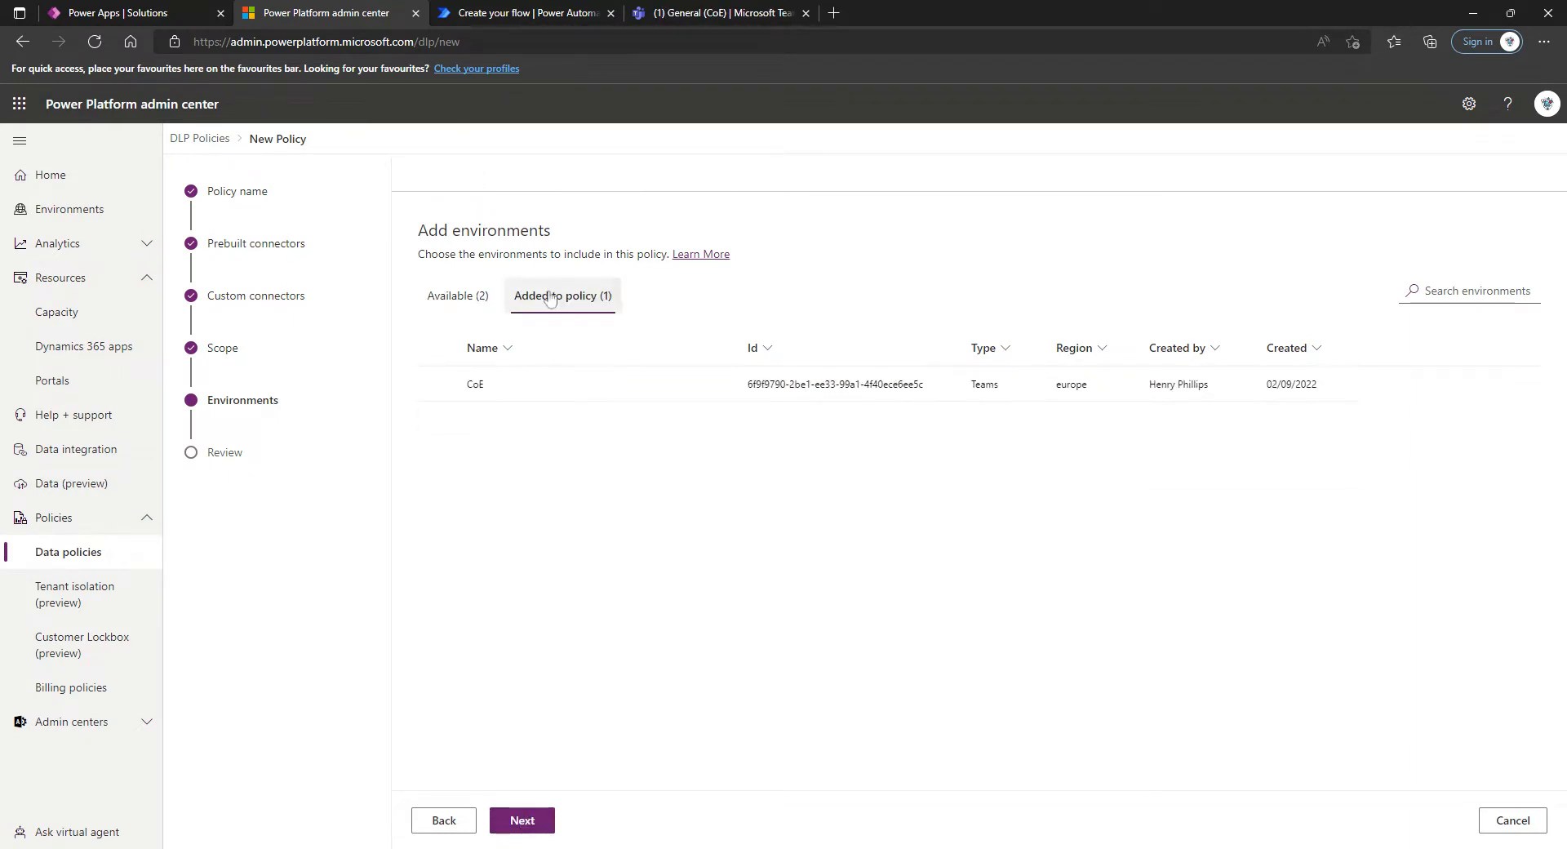
pyautogui.click(524, 825)
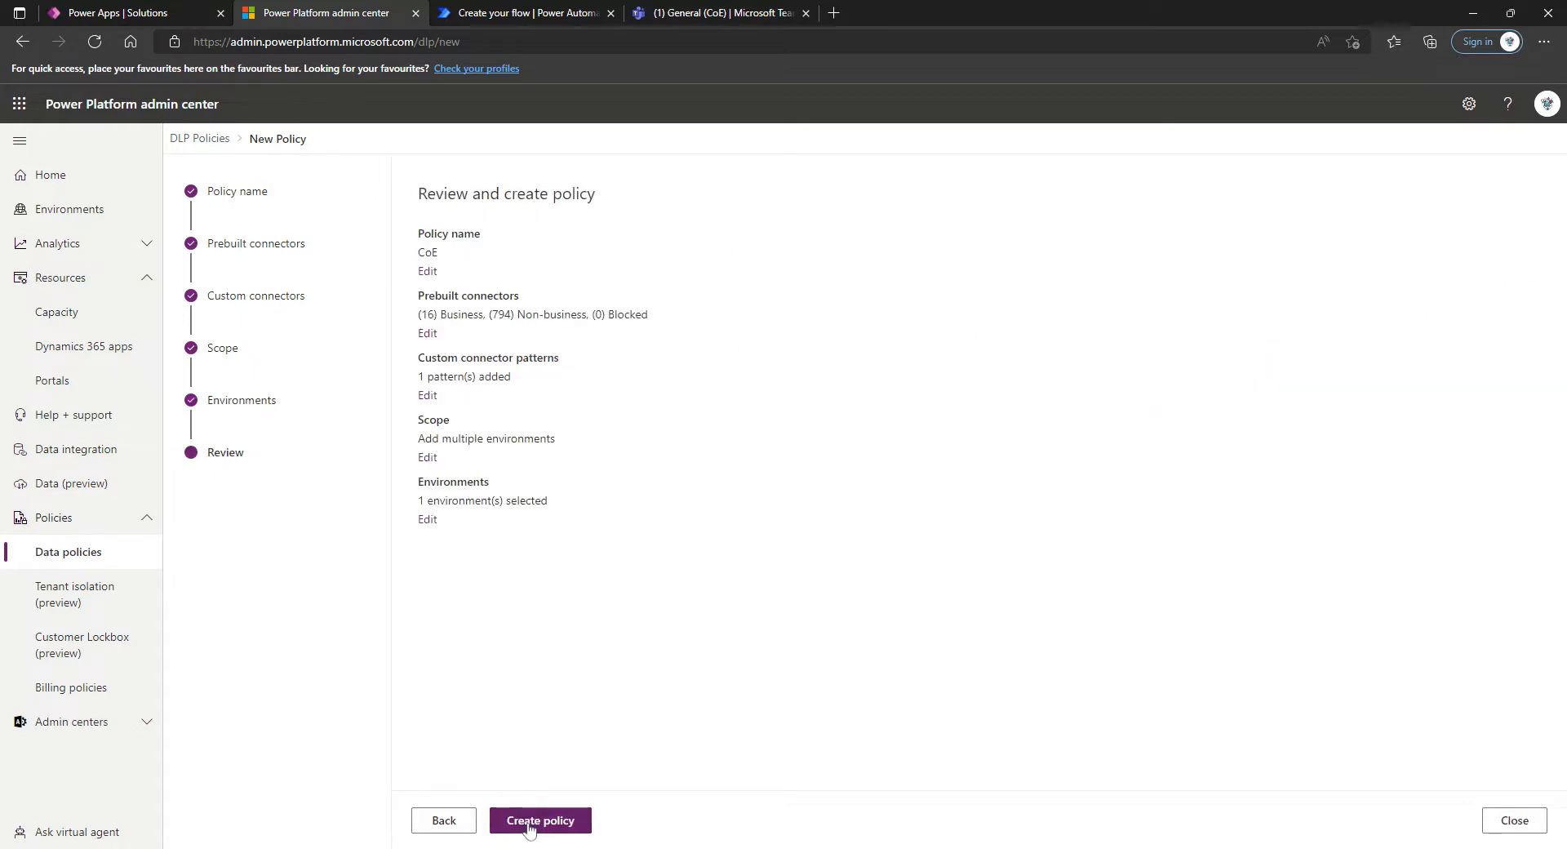
pyautogui.click(529, 826)
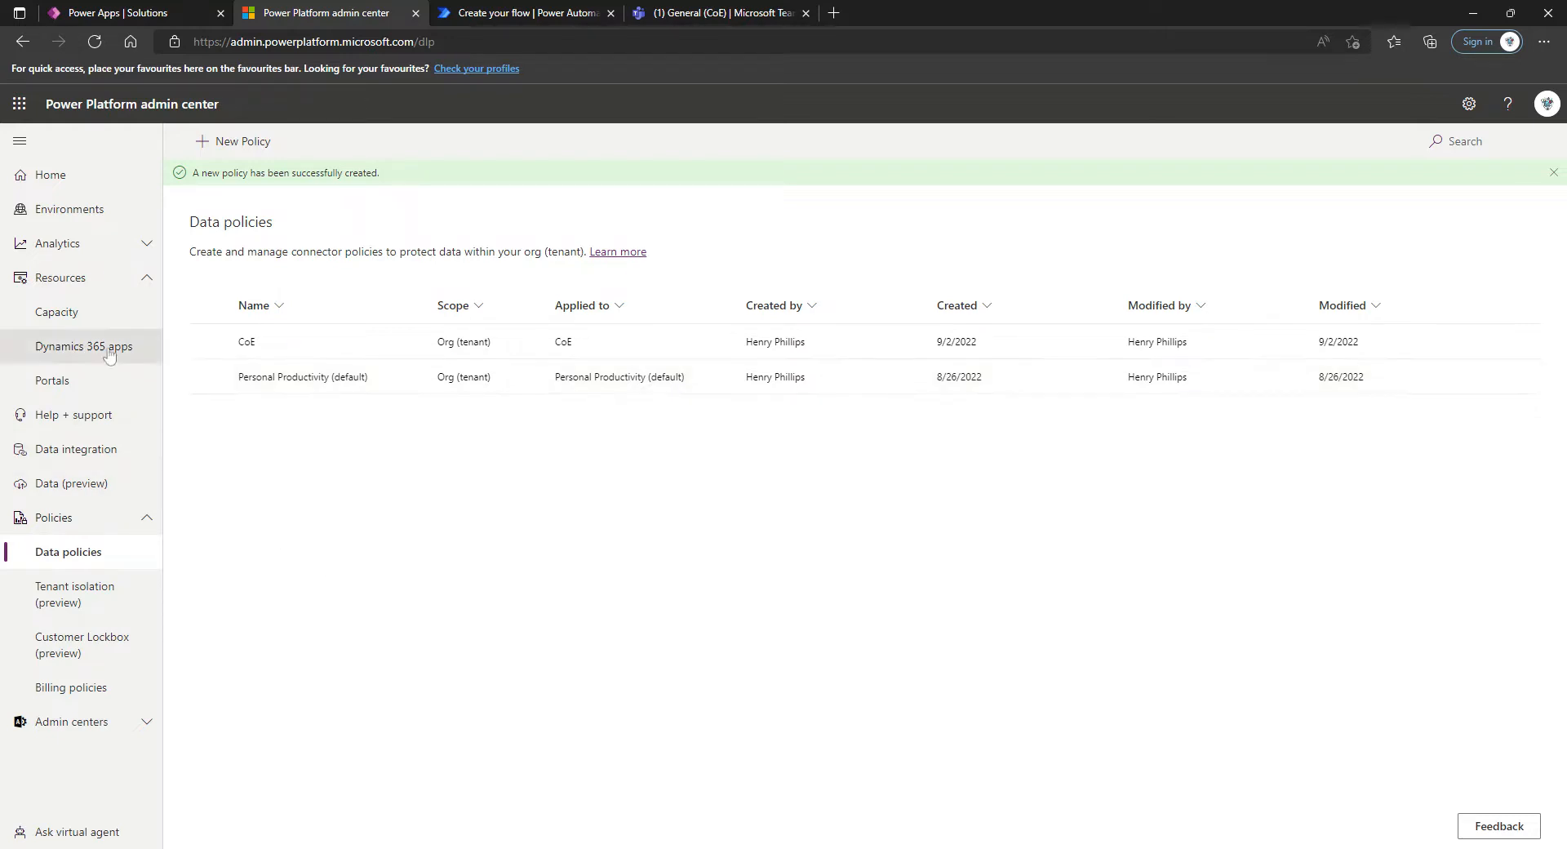
# - Go to the environments list, reloading the page if it does not load, and open the CoE environment's details
pyautogui.click(66, 219)
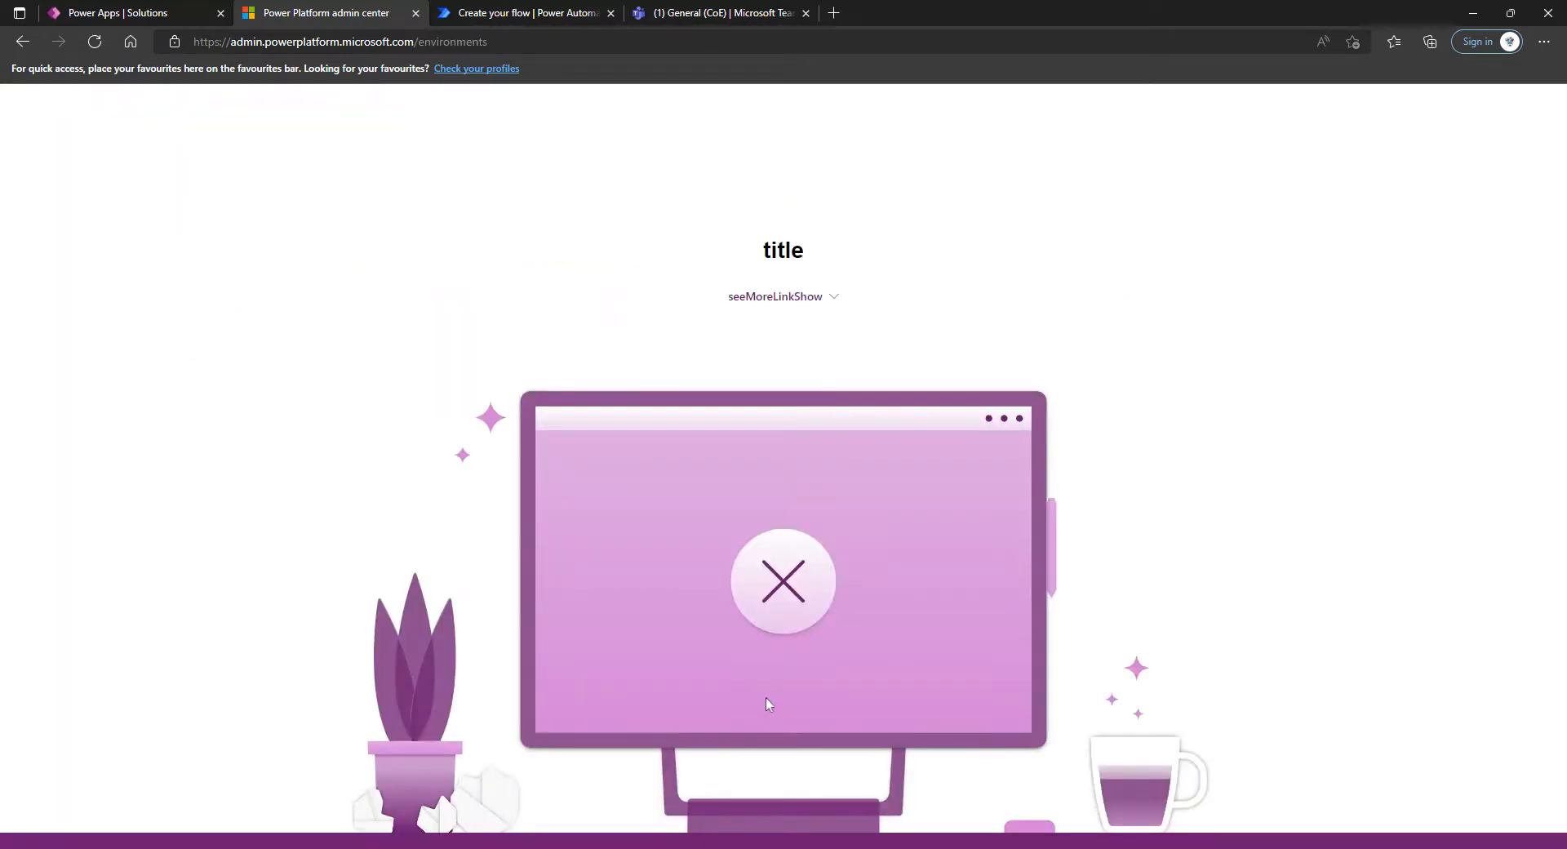
pyautogui.click(808, 298)
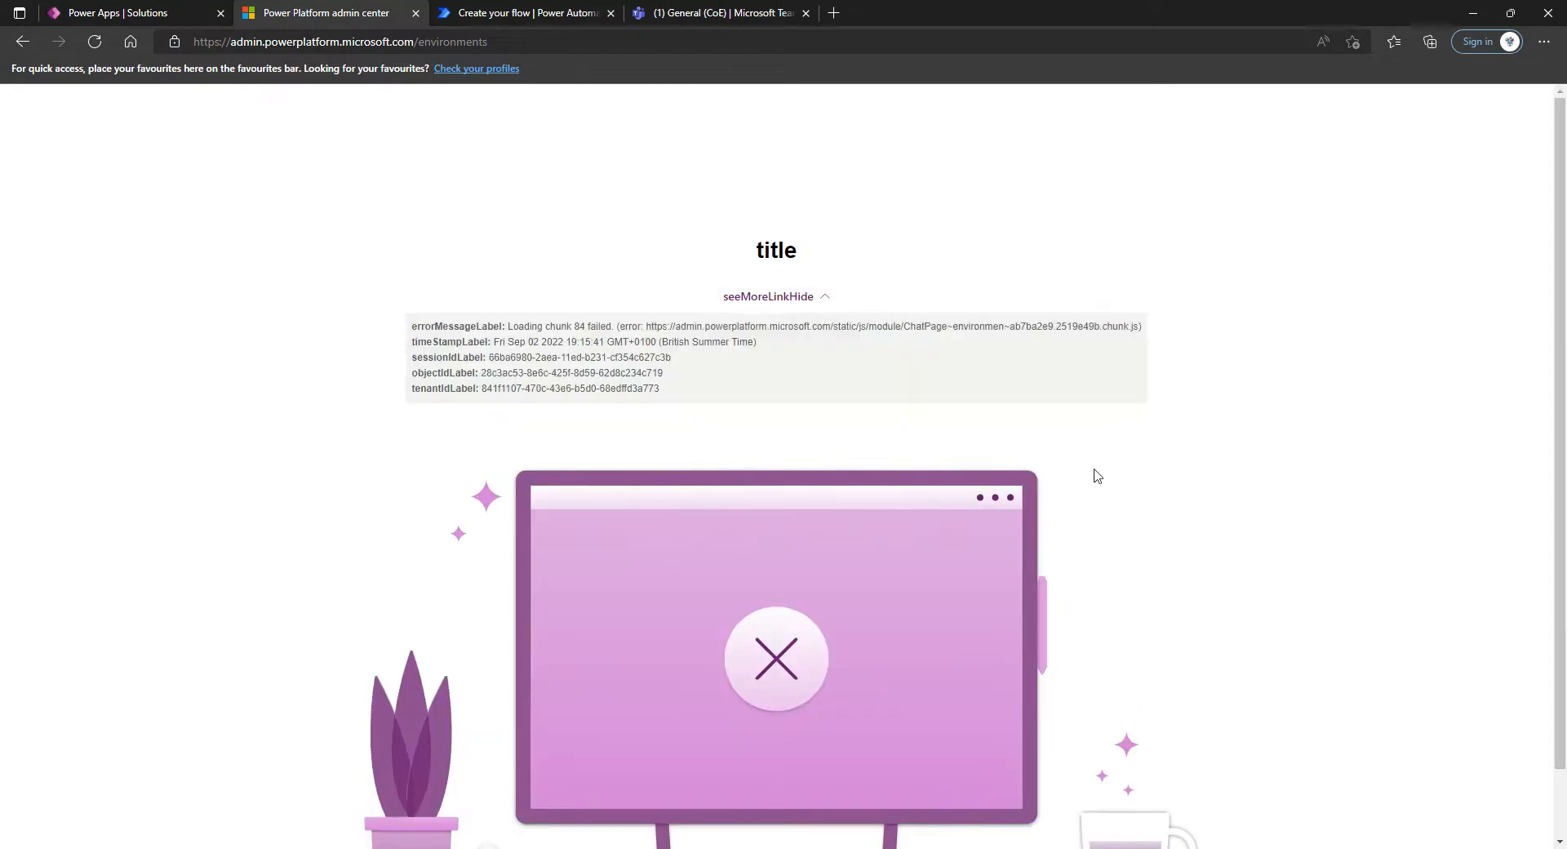
pyautogui.click(94, 41)
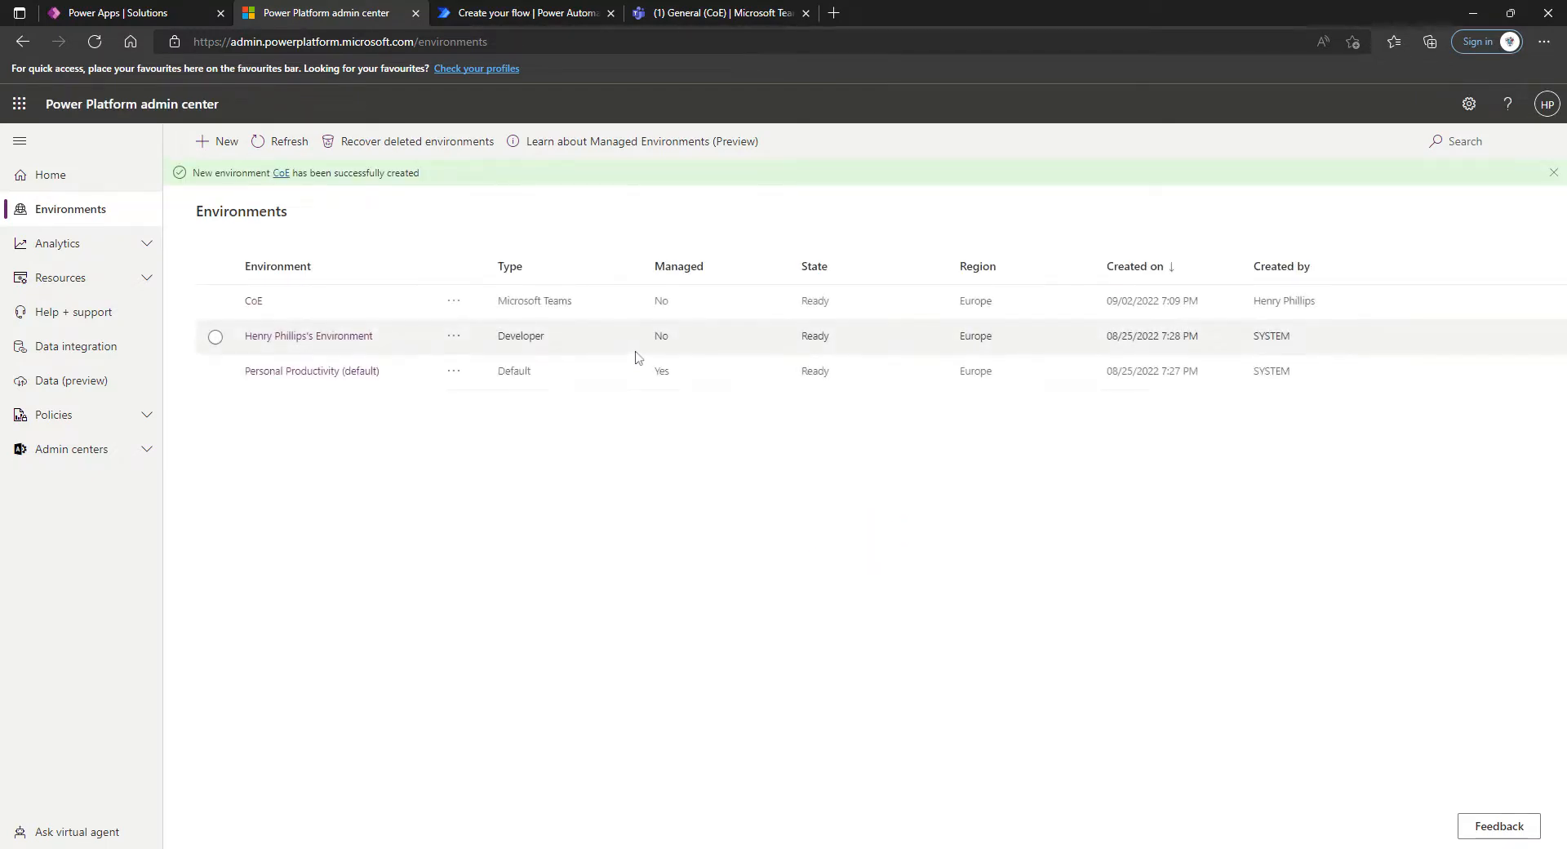
pyautogui.click(253, 302)
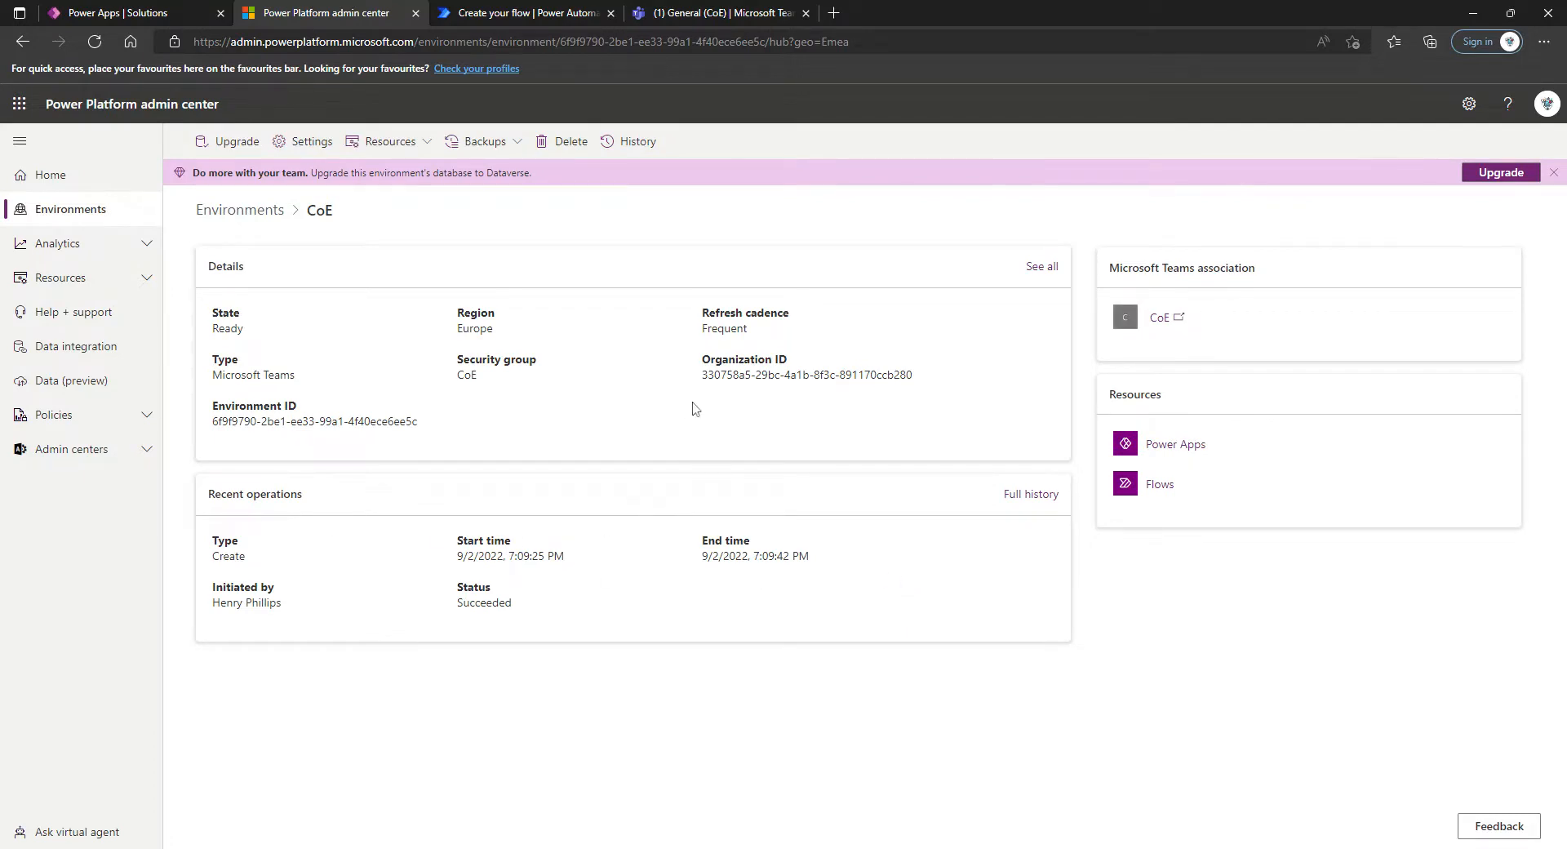
# - Copy the CoE environment's ID and open the environment's list of Power Apps
pyautogui.moveTo(218, 422); pyautogui.dragTo(432, 422)
pyautogui.hotkey('ctrl', 'c')
pyautogui.click(221, 429)
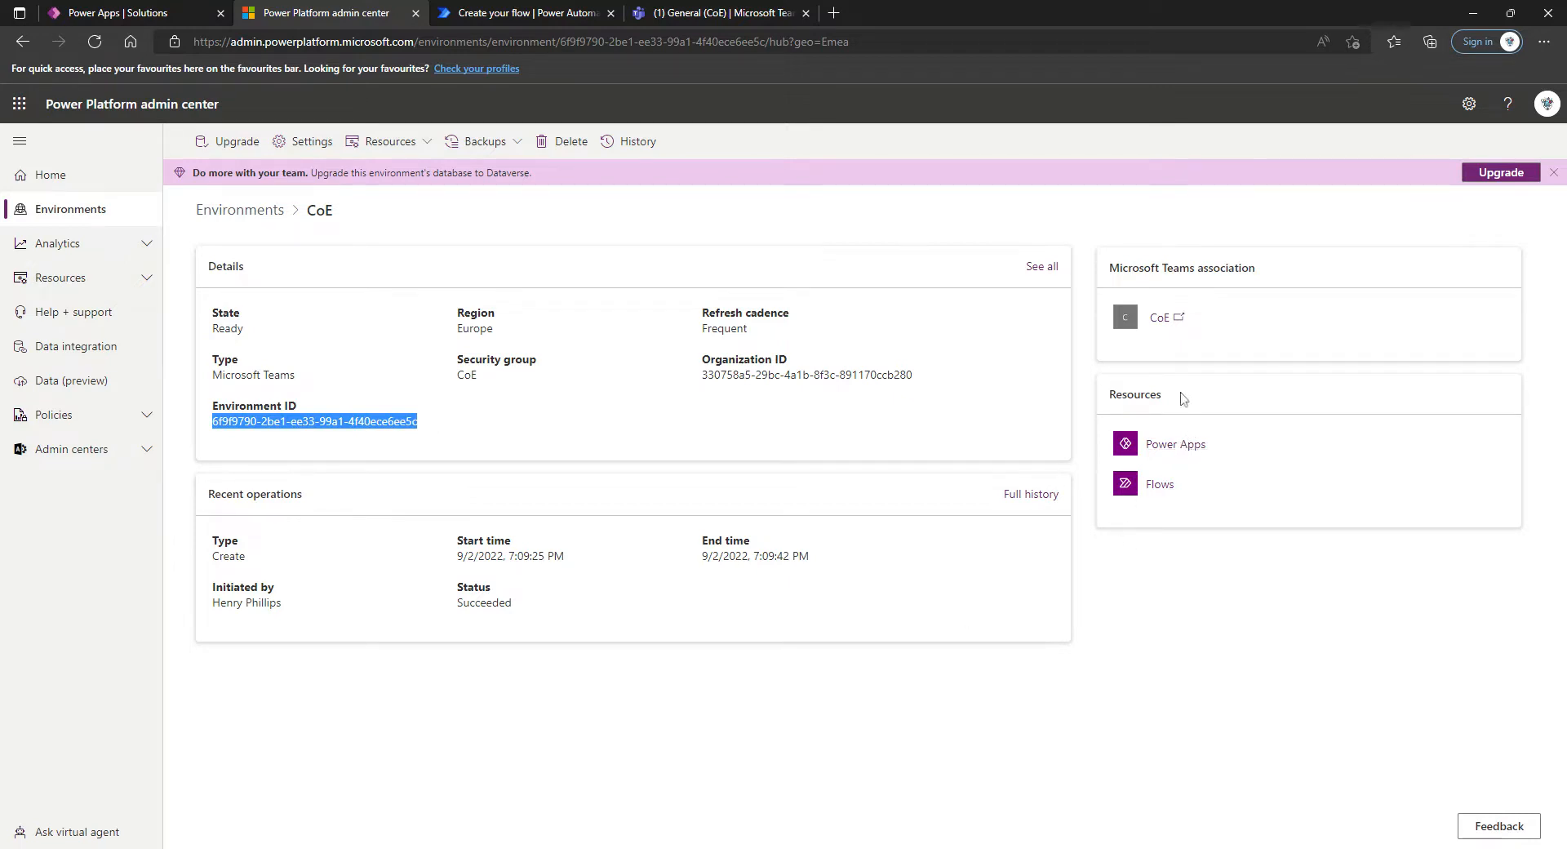
pyautogui.click(1175, 446)
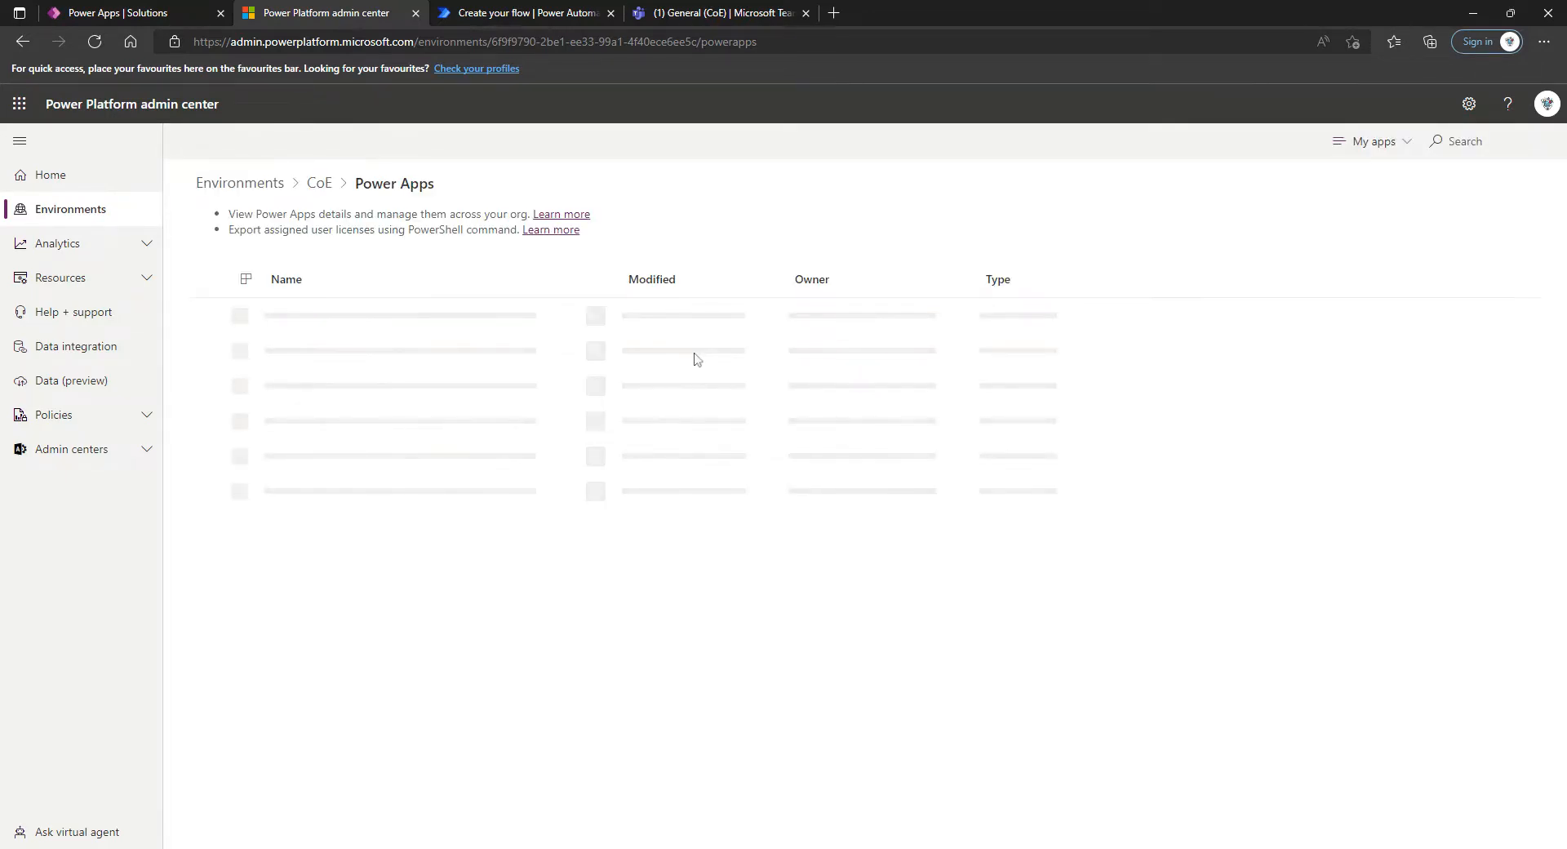
# - Go to powerapps.microsoft.com and sign in to the Power Apps maker portal
pyautogui.hotkey('ctrl', 'l')
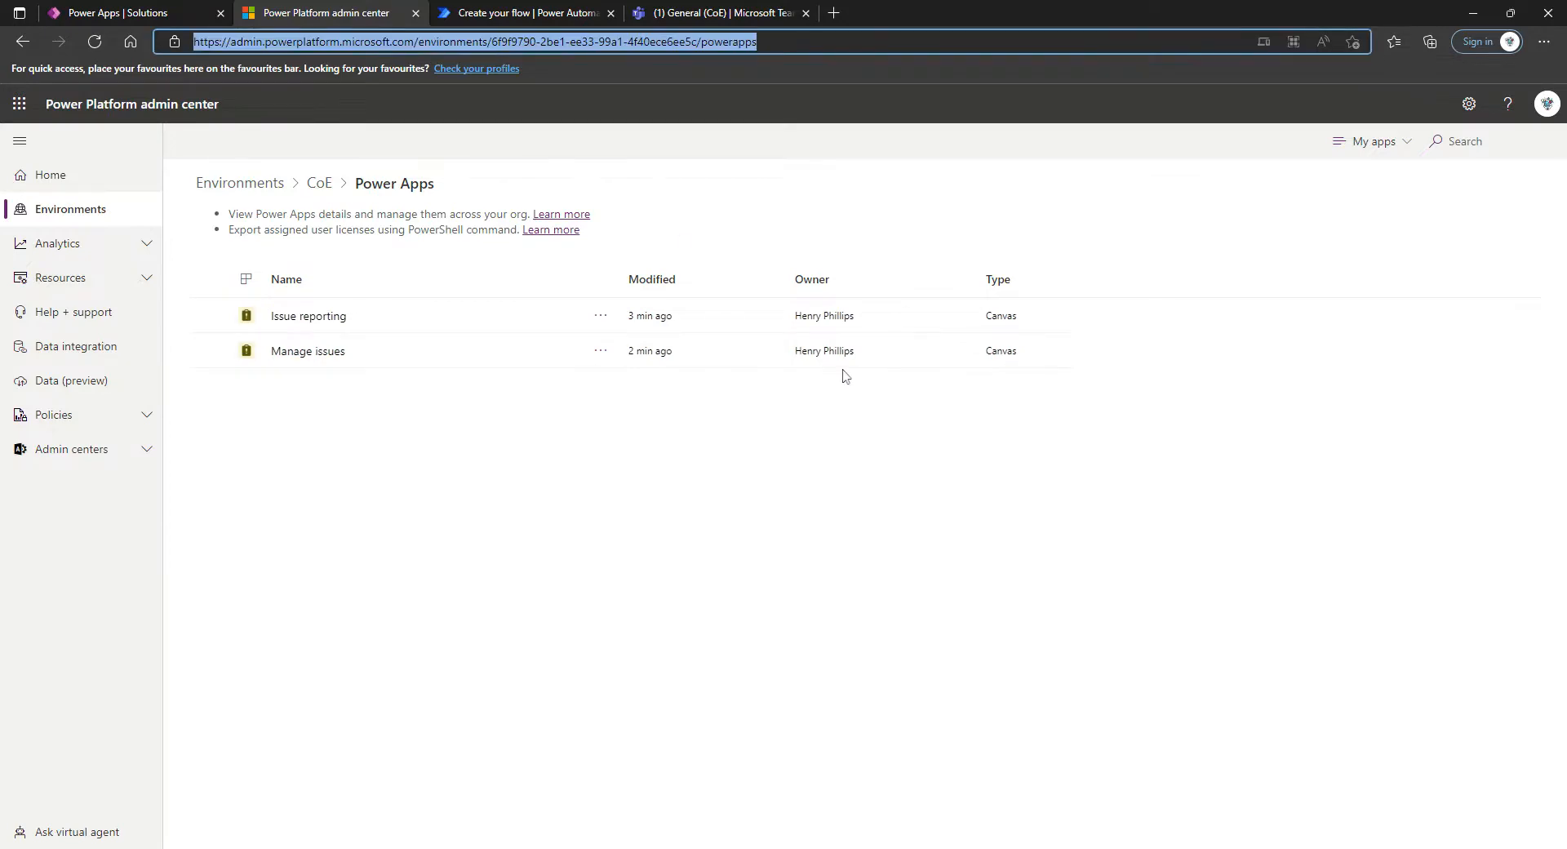
pyautogui.write('powe')
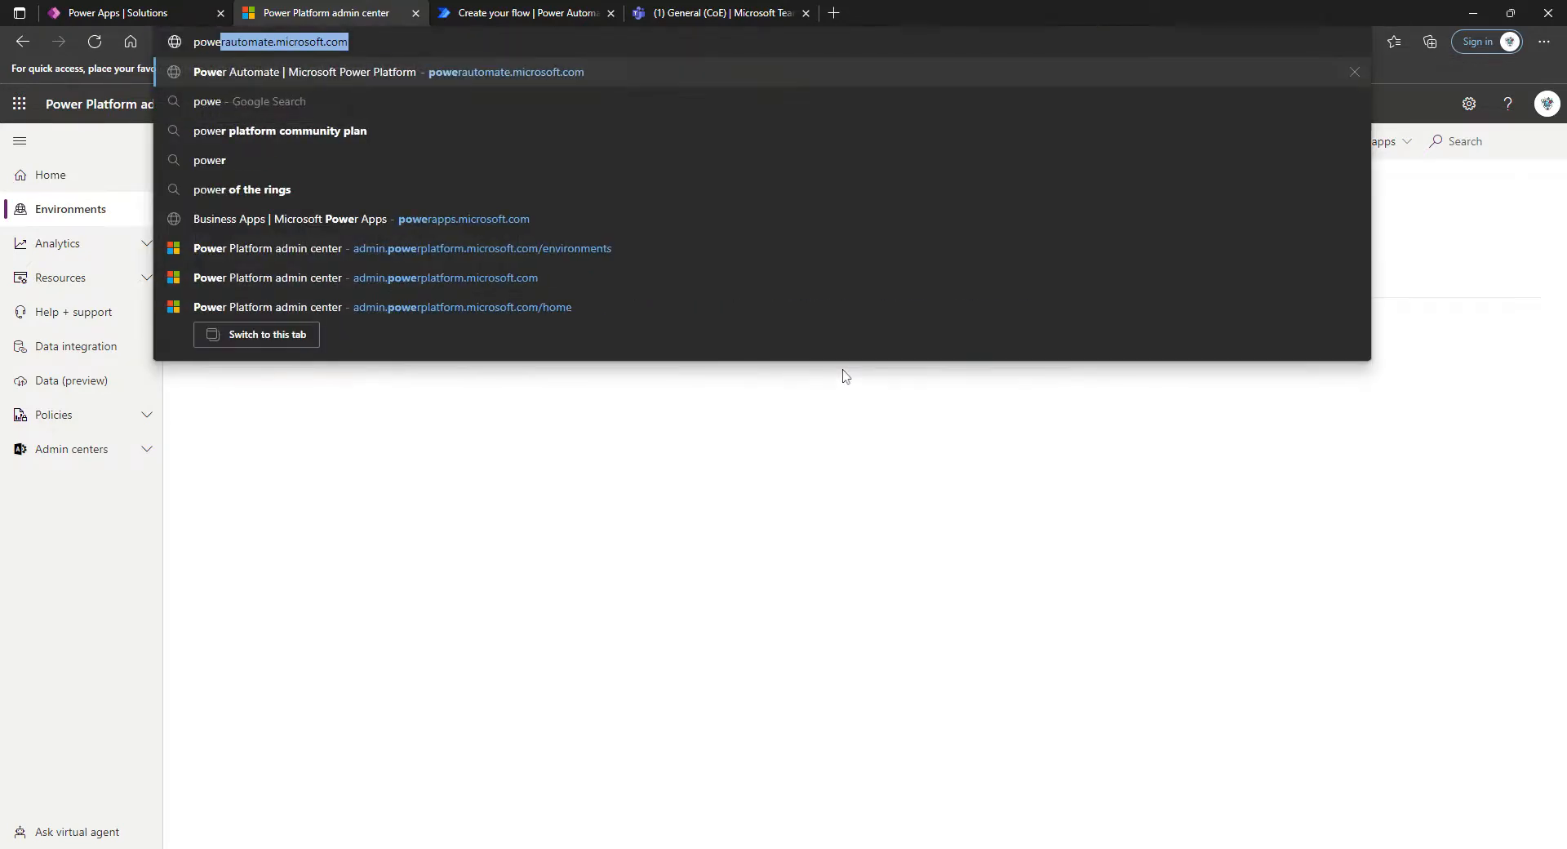
pyautogui.write('rapps.micr')
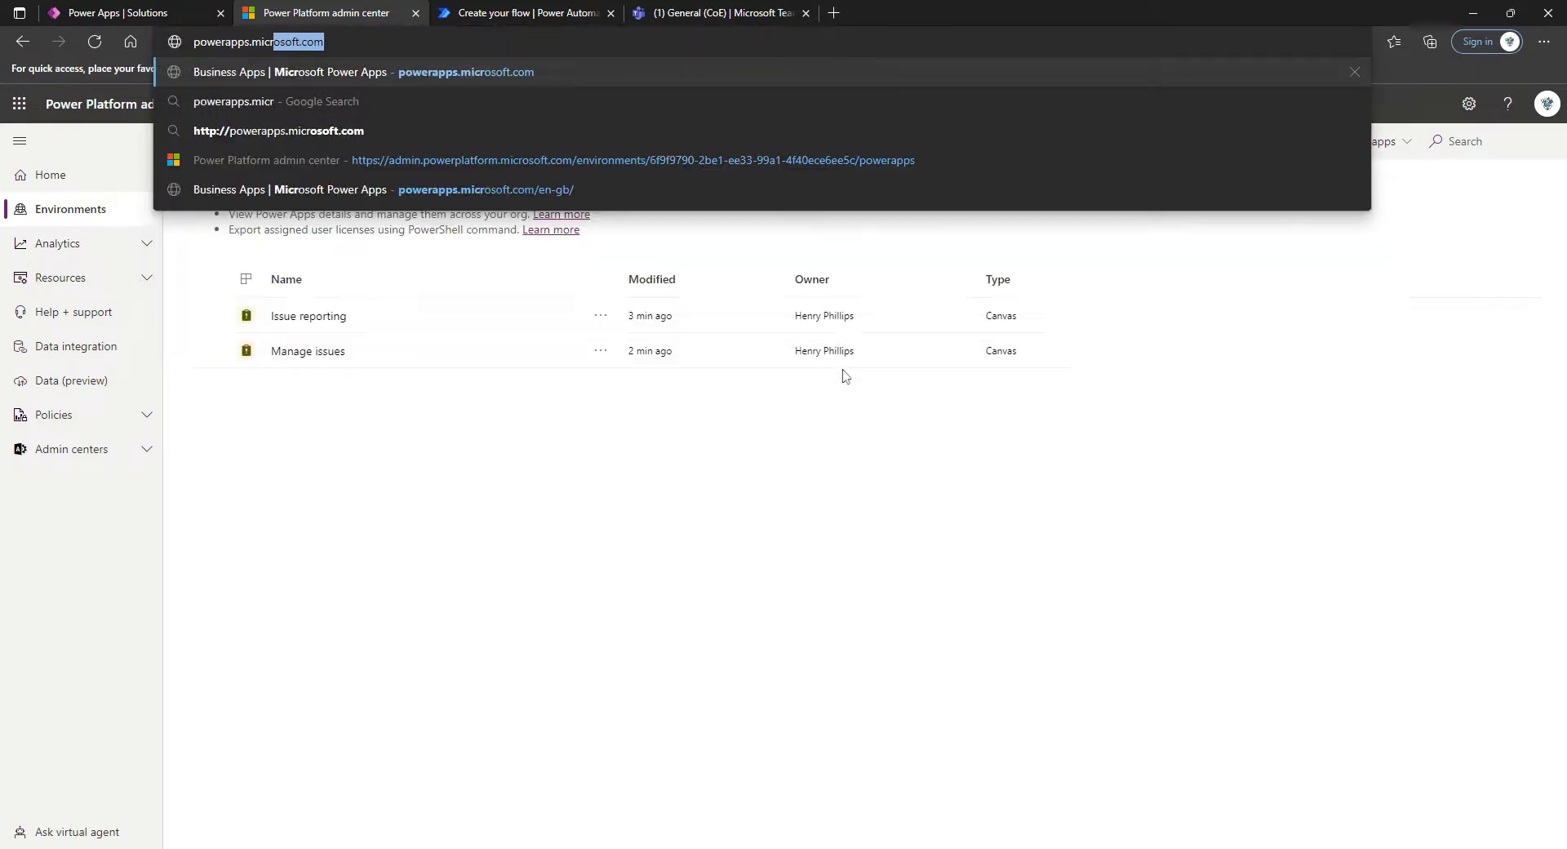
pyautogui.write('osod')
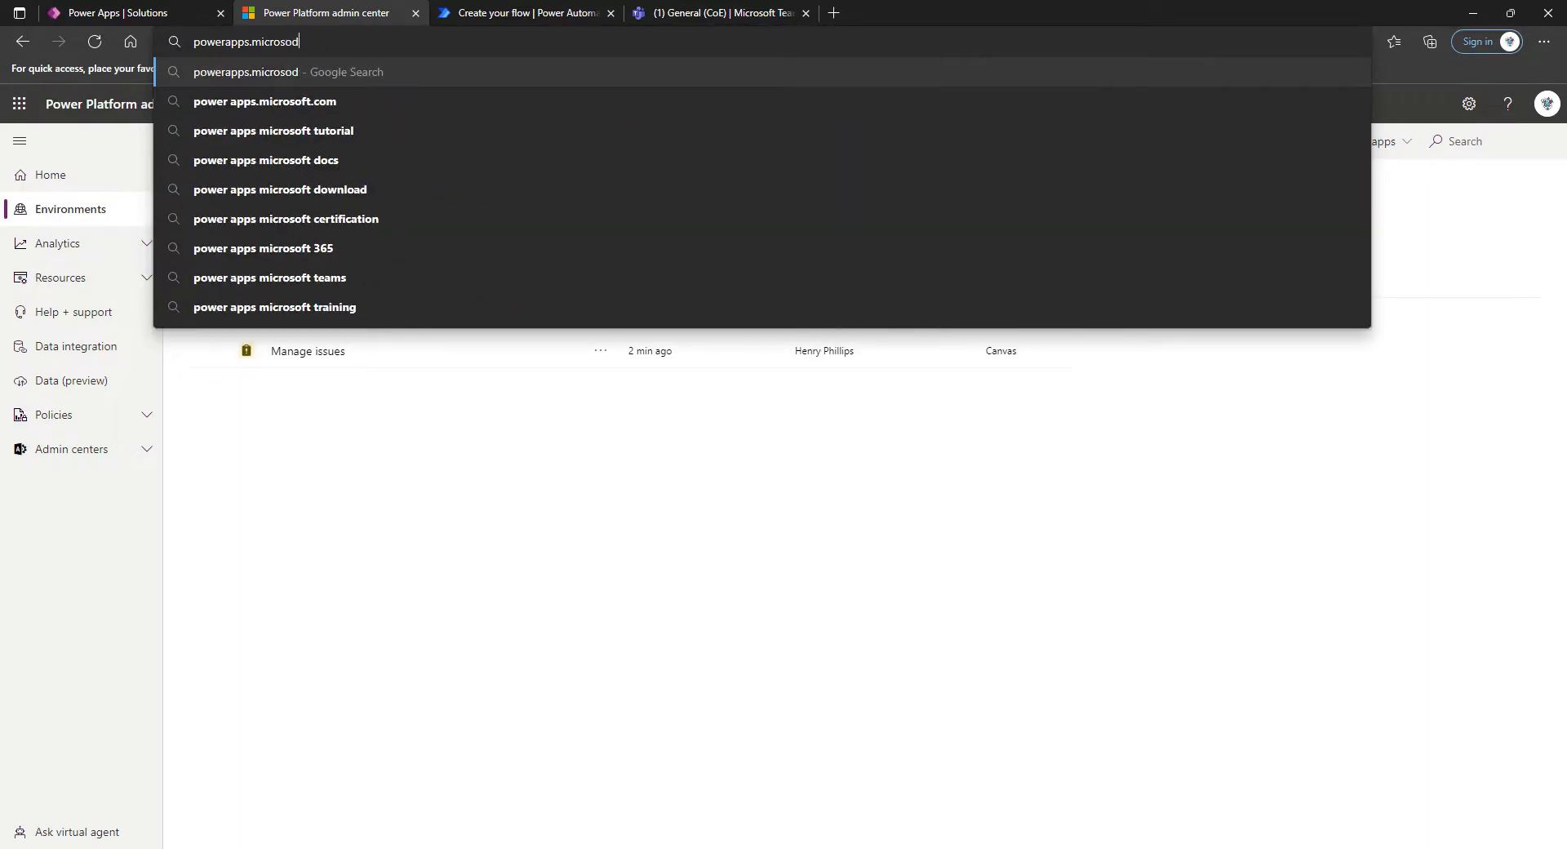
pyautogui.press('BackSpace')
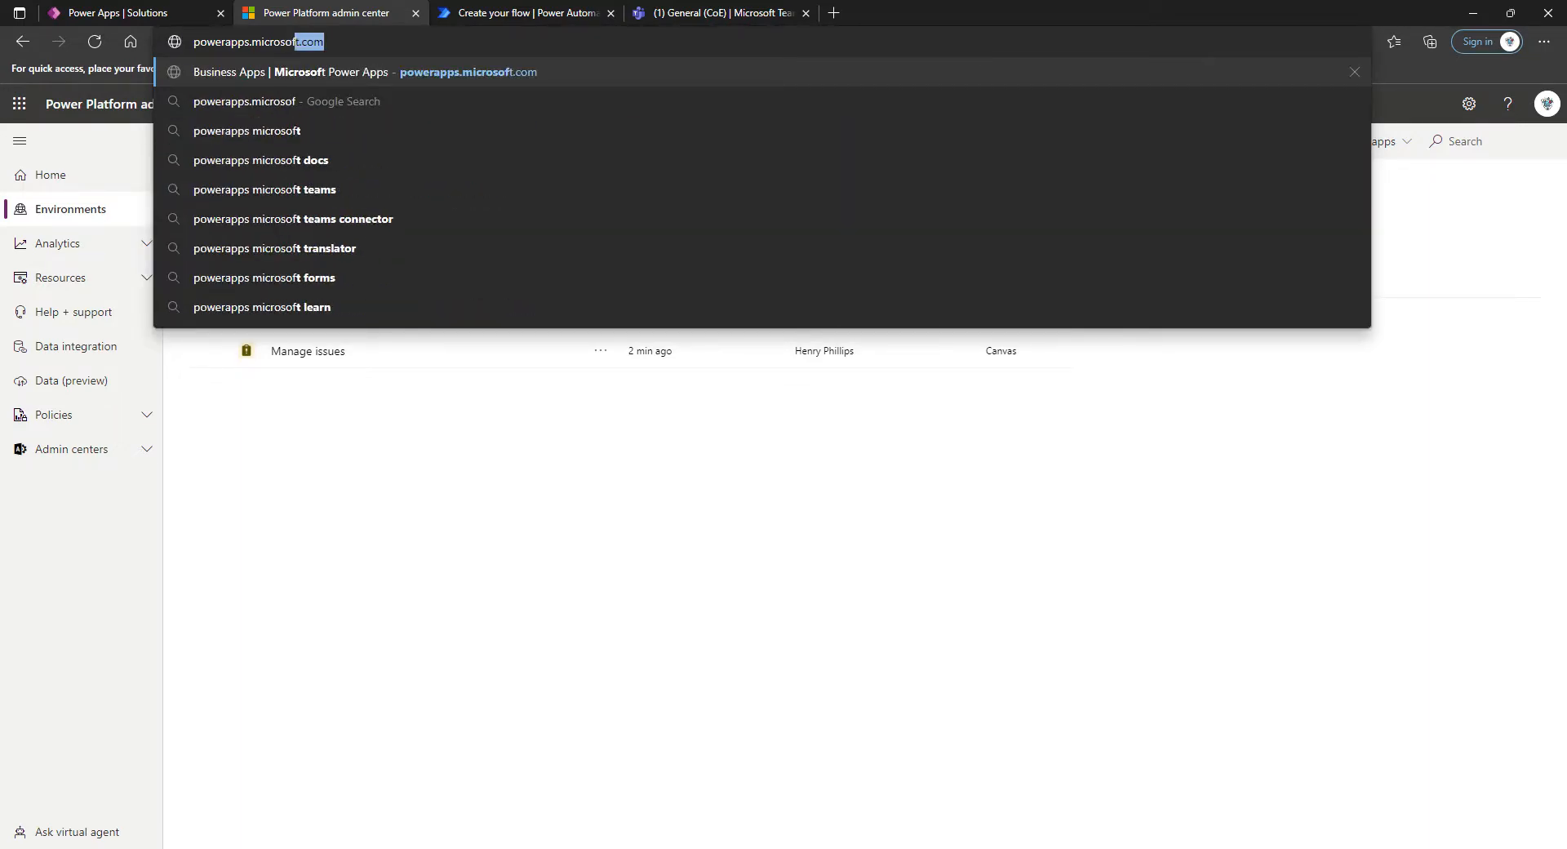
pyautogui.write('ft.co')
pyautogui.press('Return')
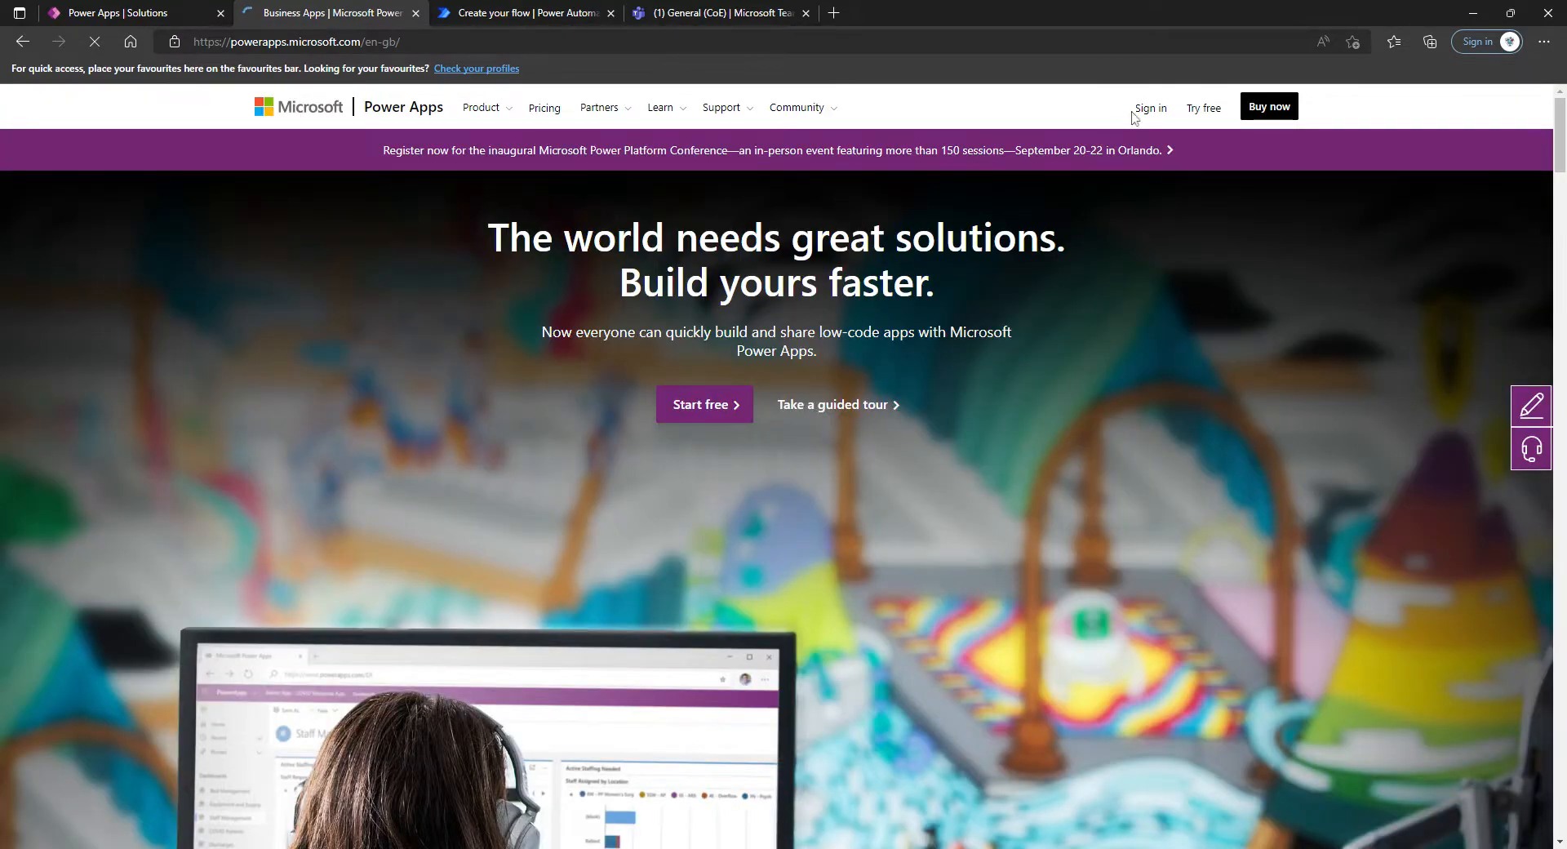
pyautogui.click(1150, 108)
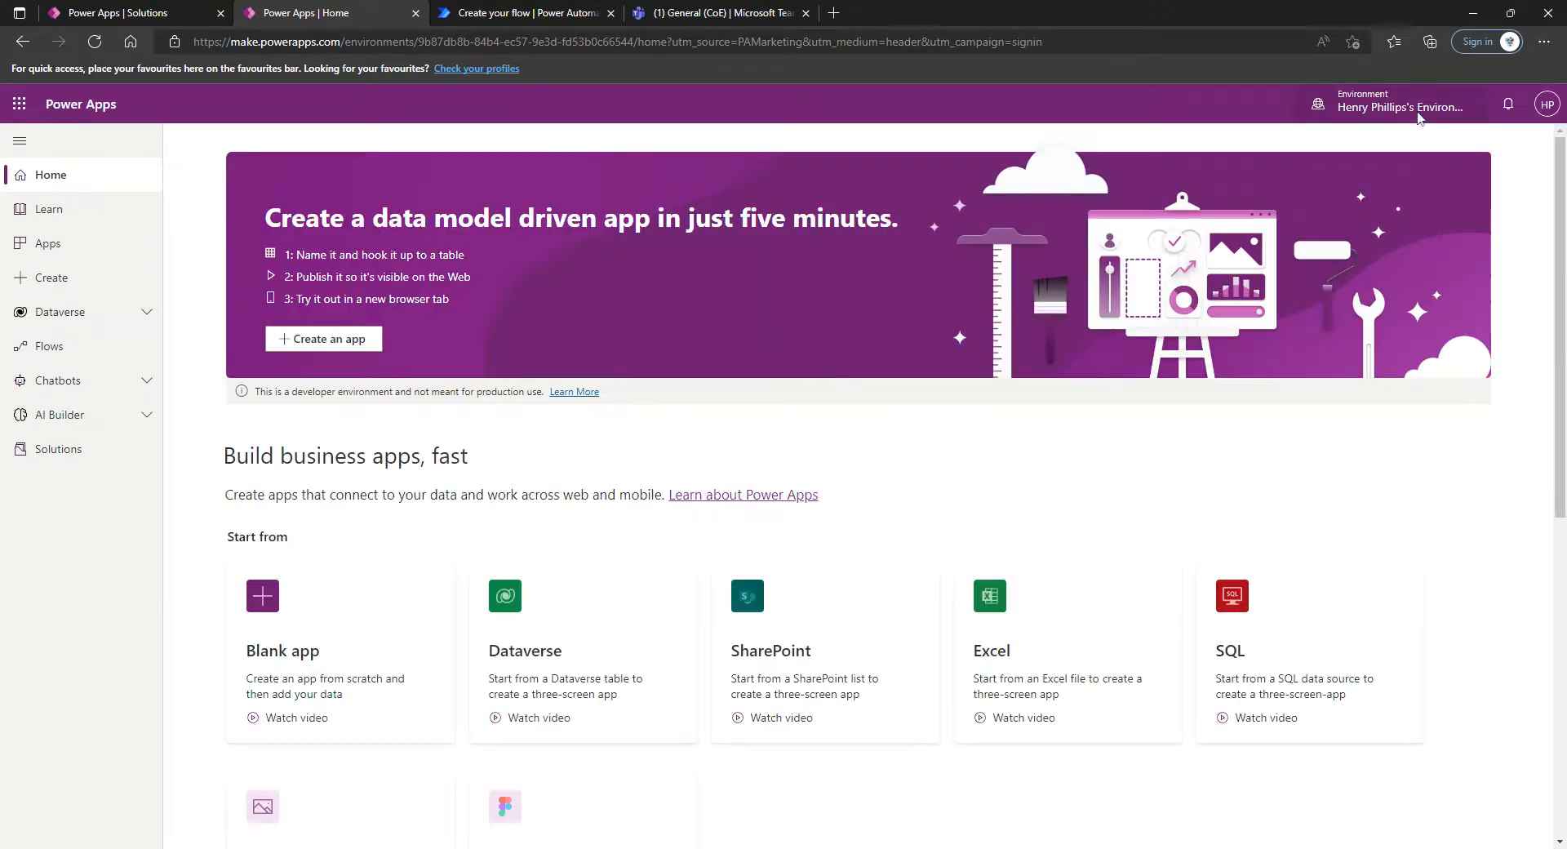
# - Check which environments are offered in the maker portal's environment picker, and close the list
pyautogui.click(1428, 103)
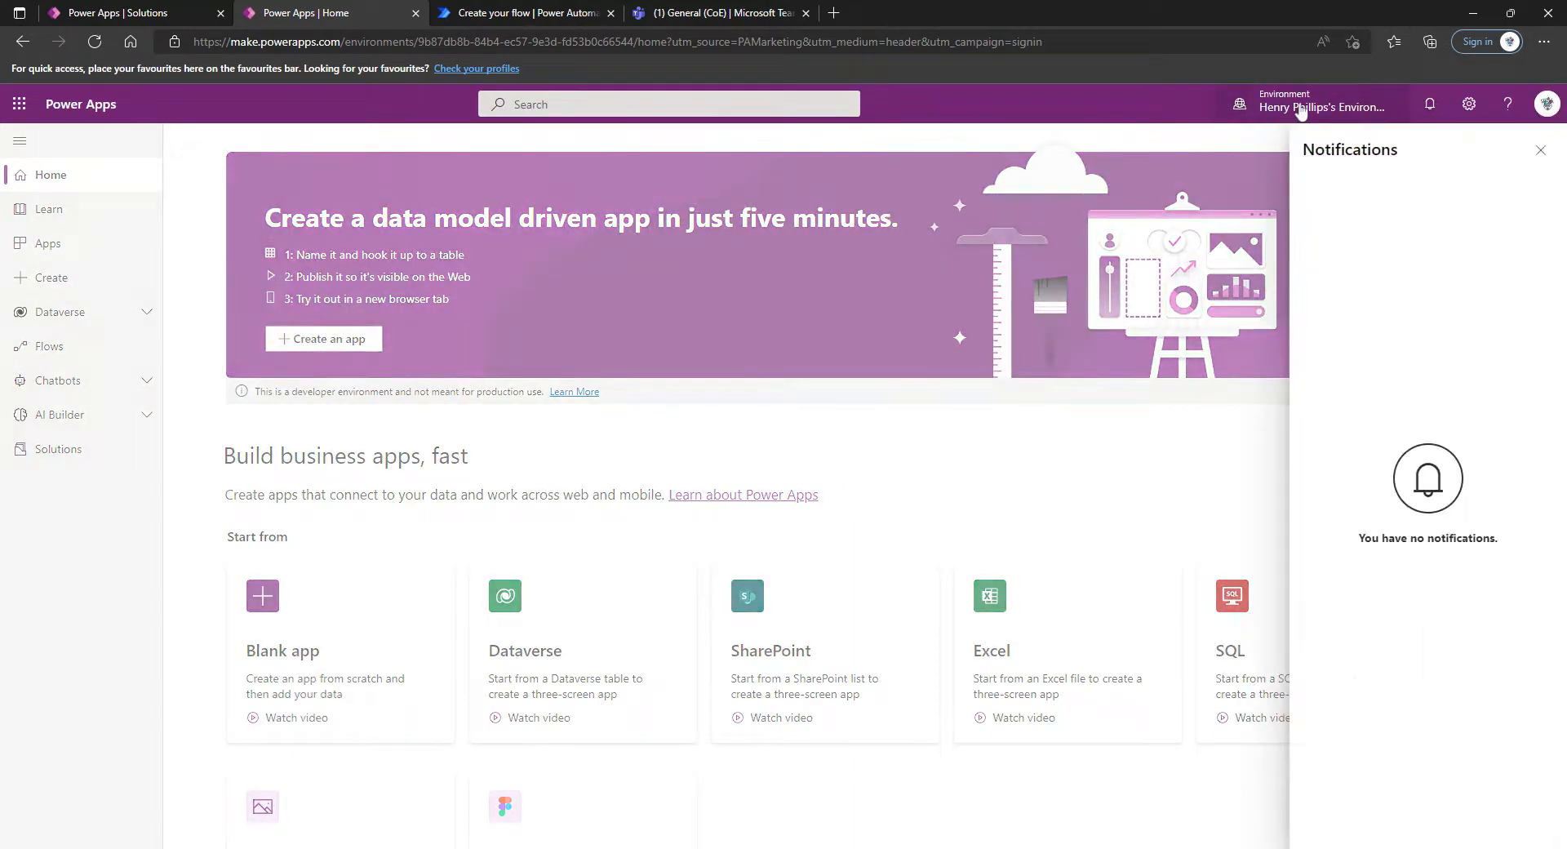
pyautogui.click(1541, 150)
pyautogui.click(1292, 115)
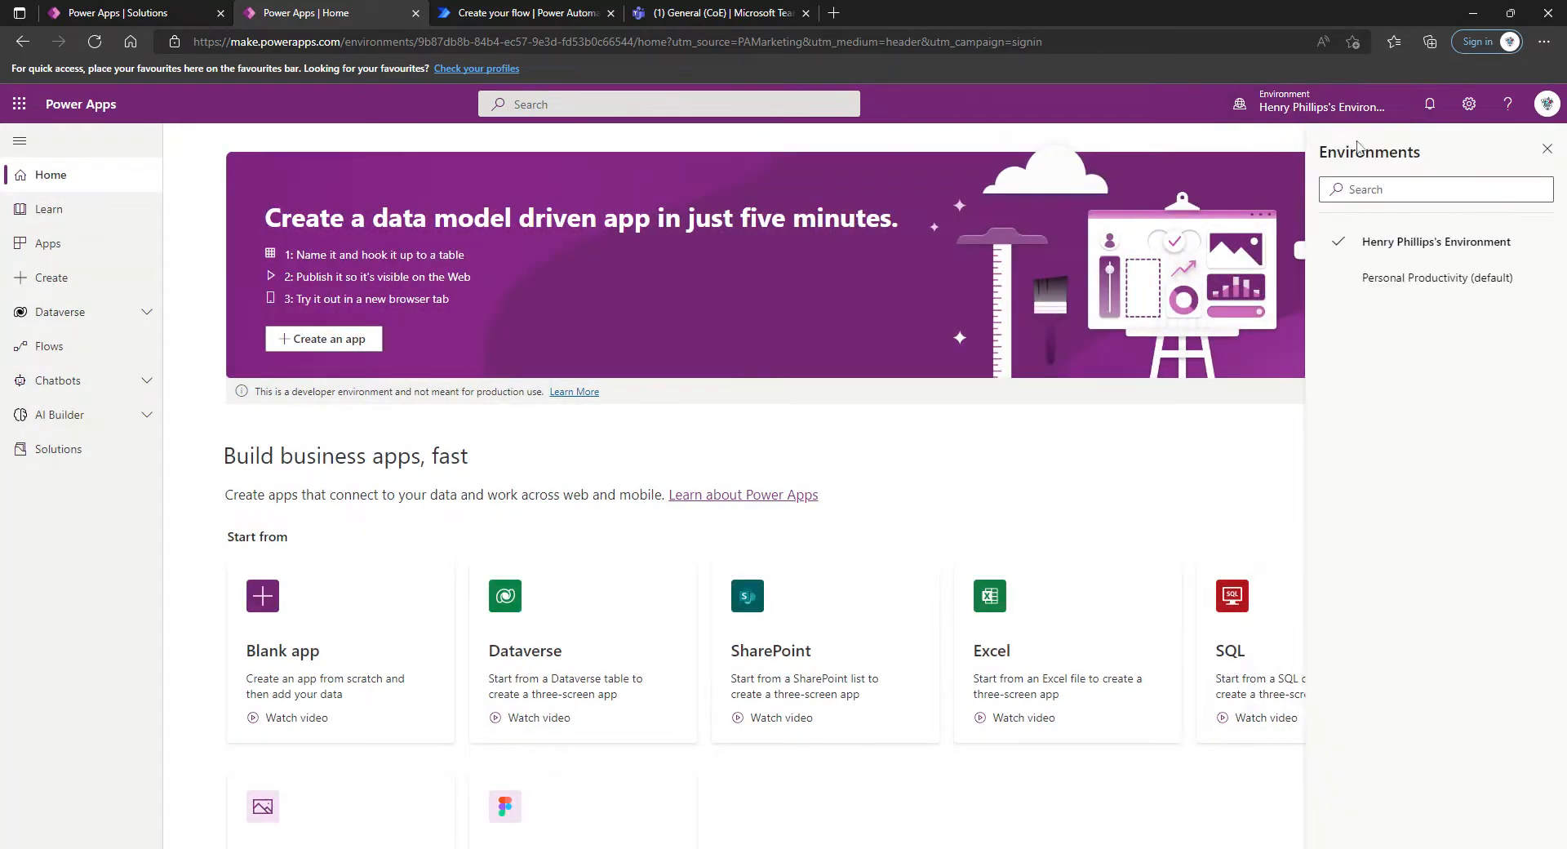
pyautogui.click(1547, 149)
# - Try to open the CoE environment by replacing everything after "environments/" in the page address with the copied environment ID, and reload the page
pyautogui.click(431, 42)
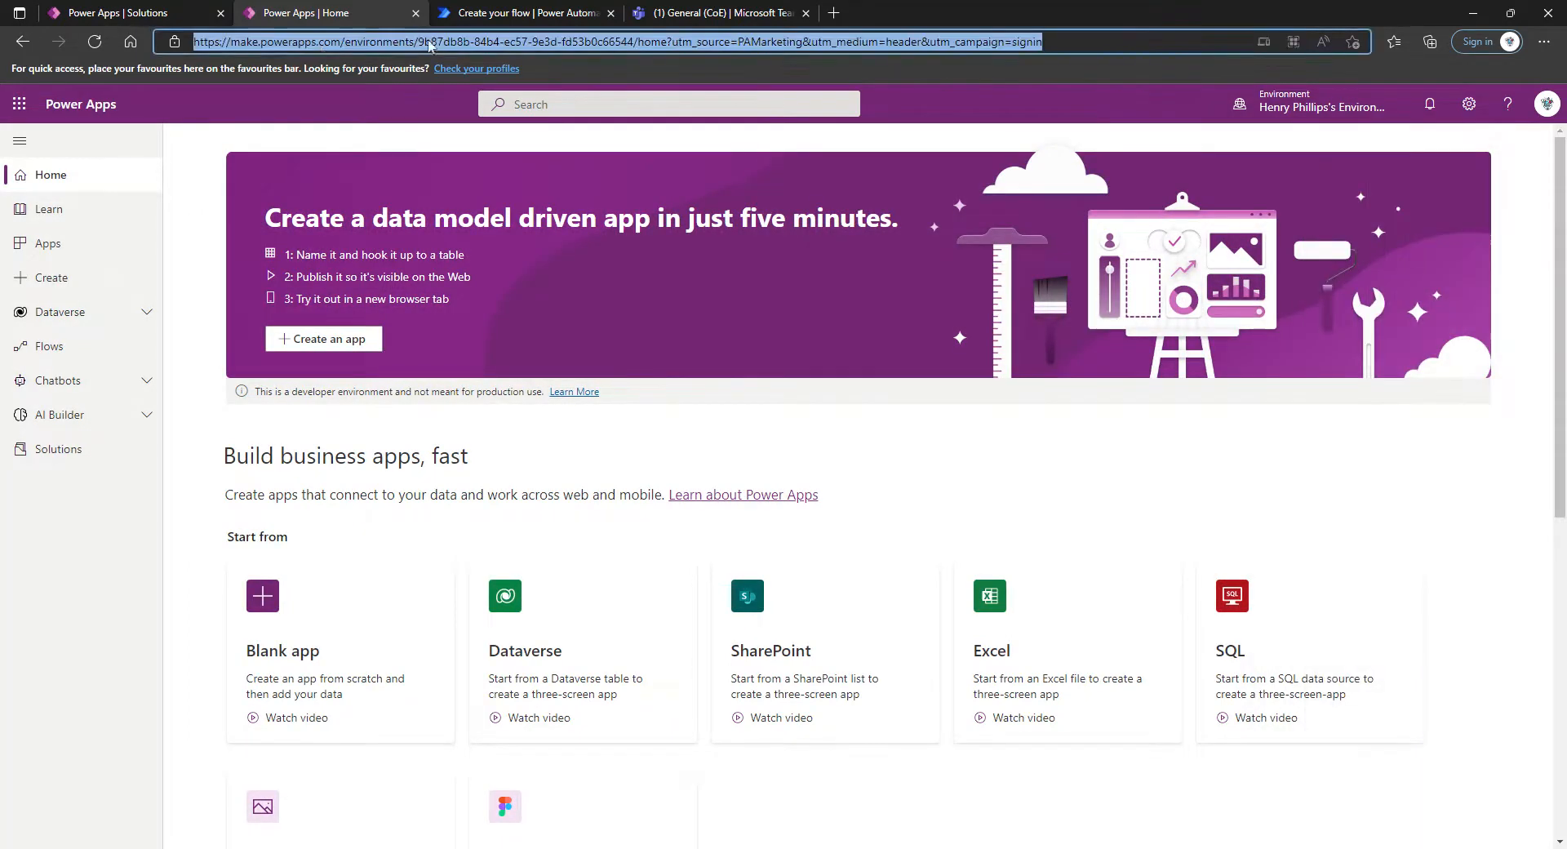
pyautogui.click(422, 41)
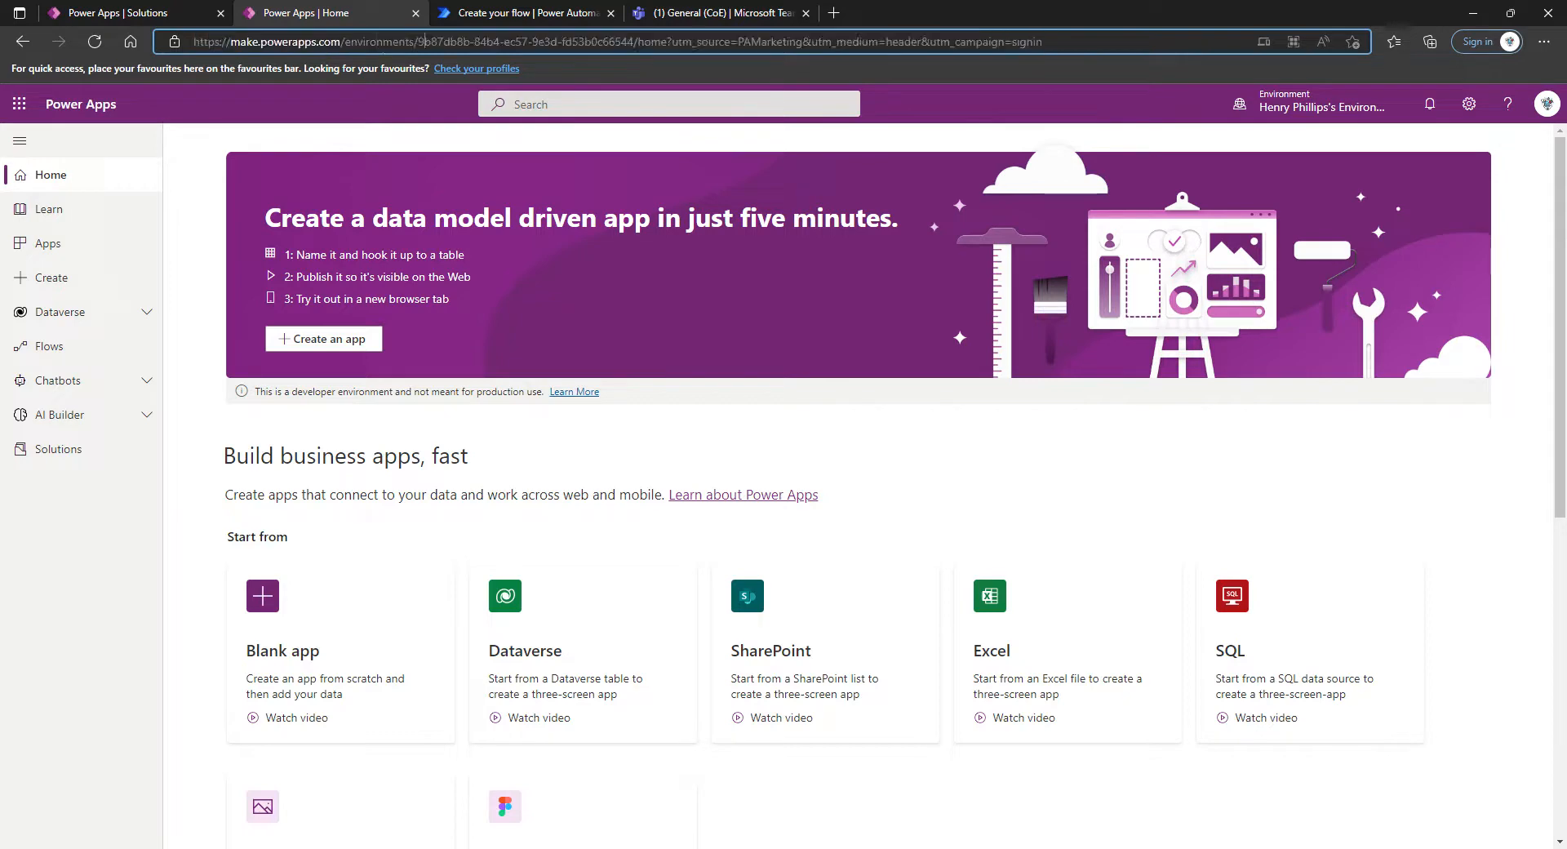
pyautogui.hotkey('shift', 'End')
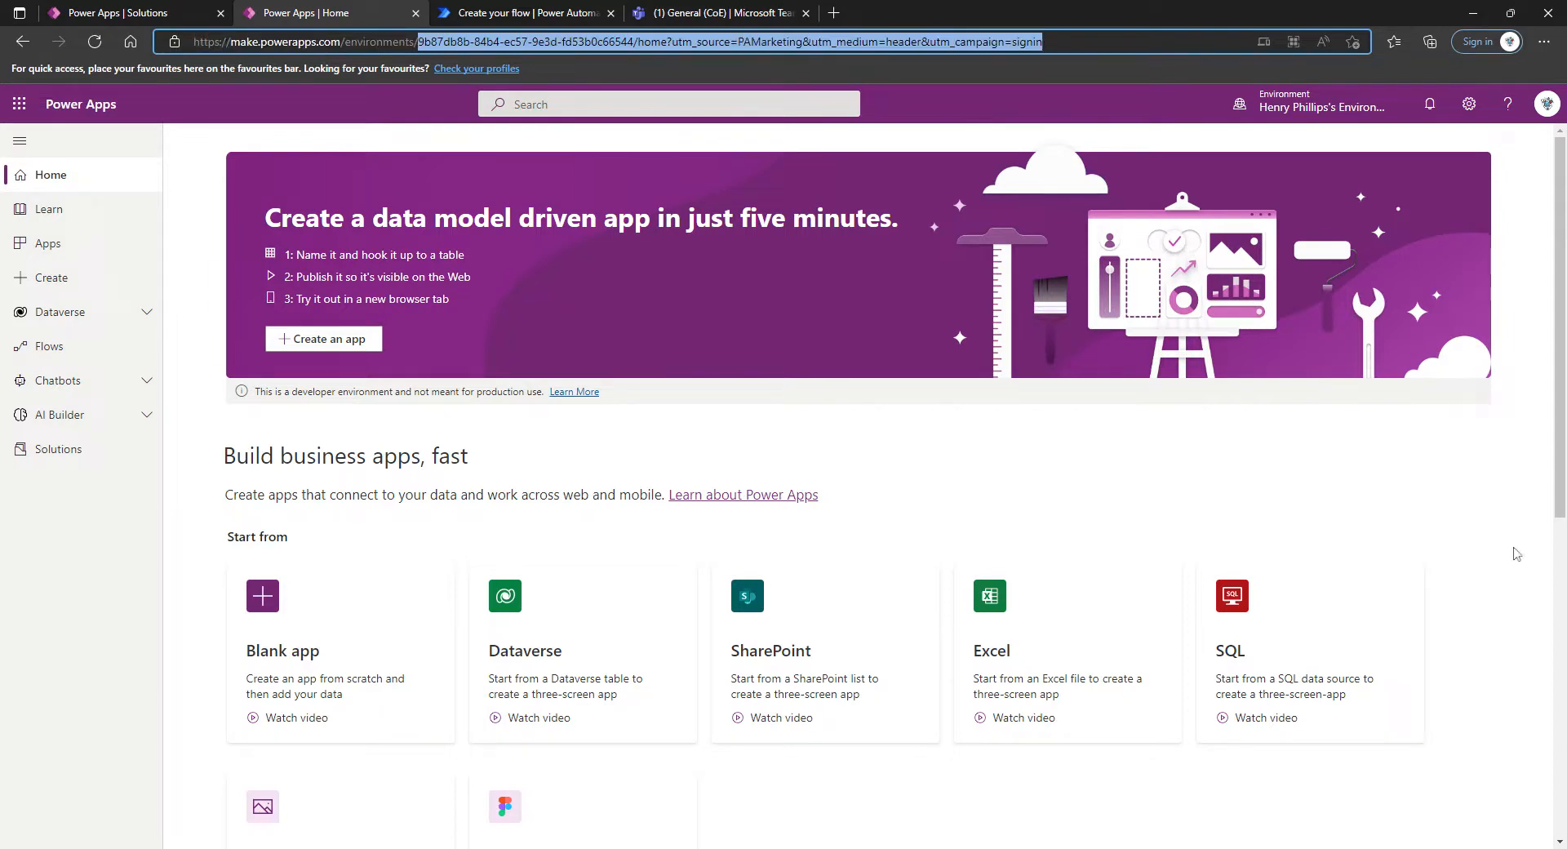
pyautogui.hotkey('ctrl', 'v')
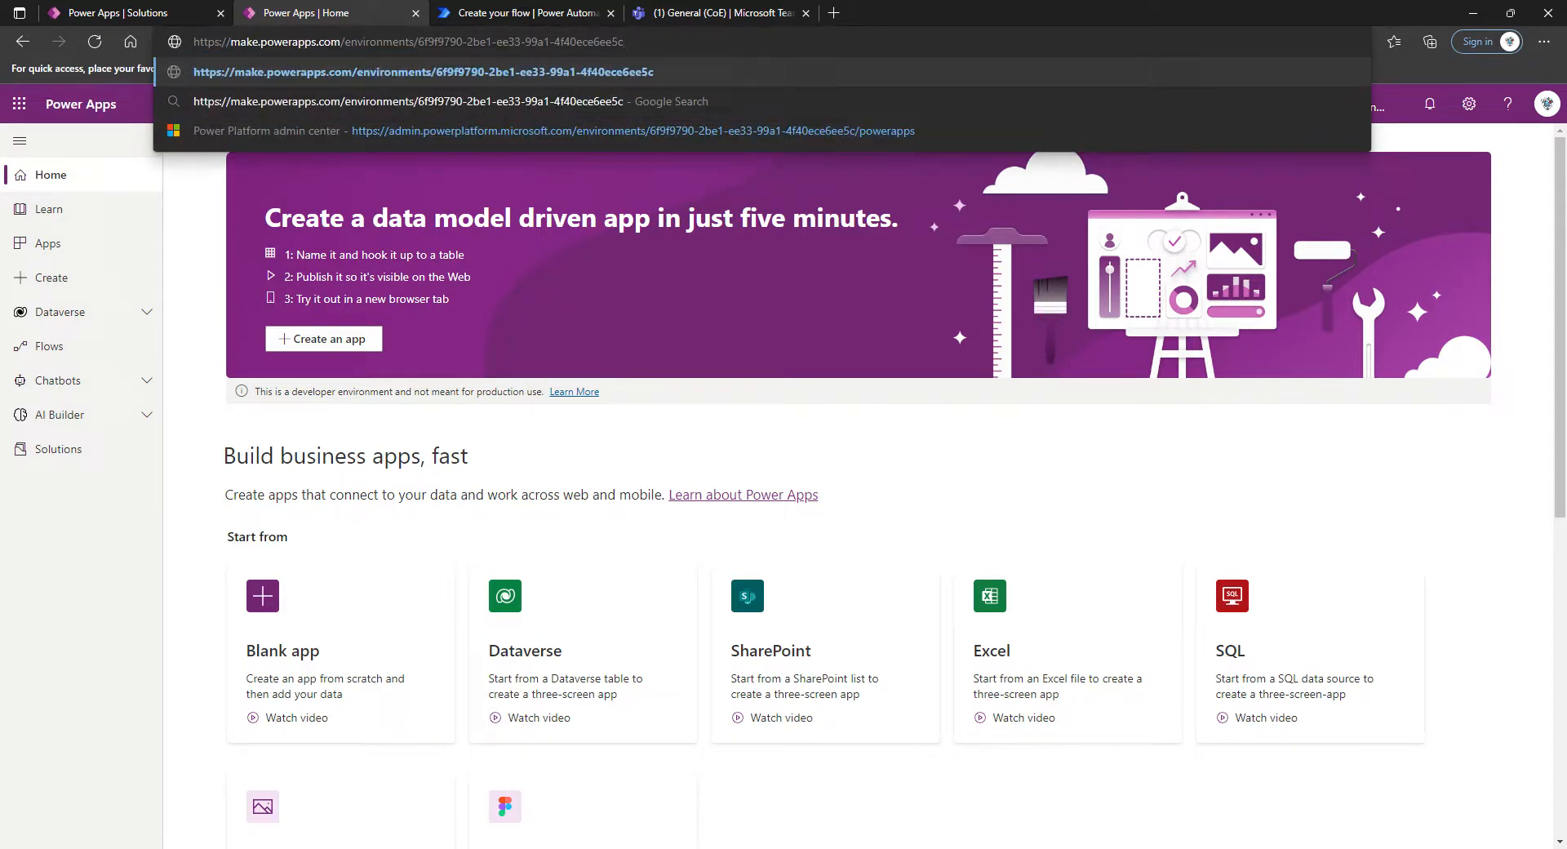
pyautogui.press('Return')
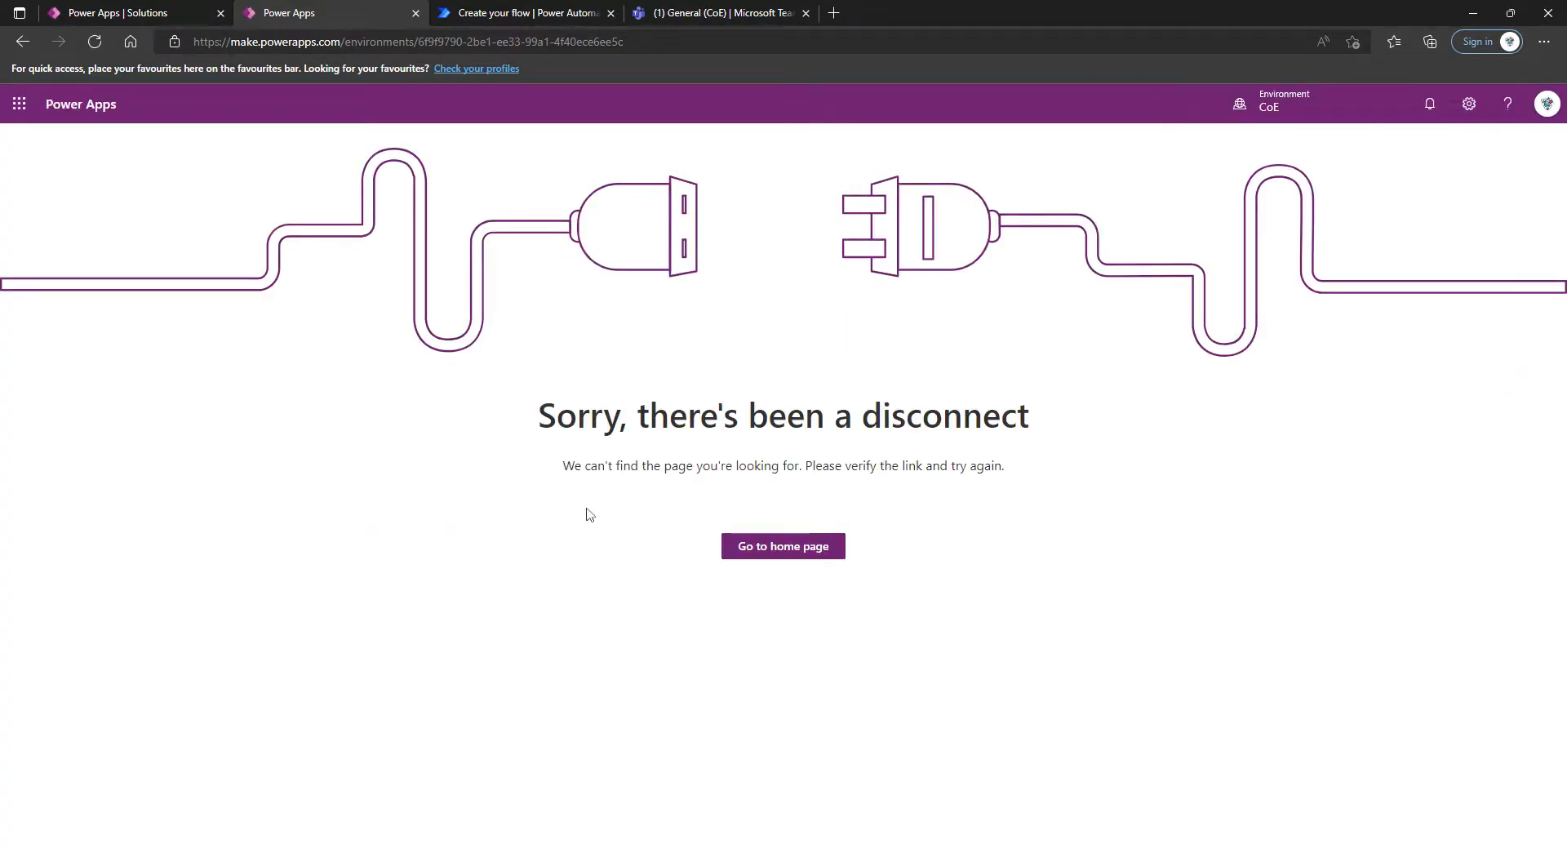
pyautogui.click(96, 42)
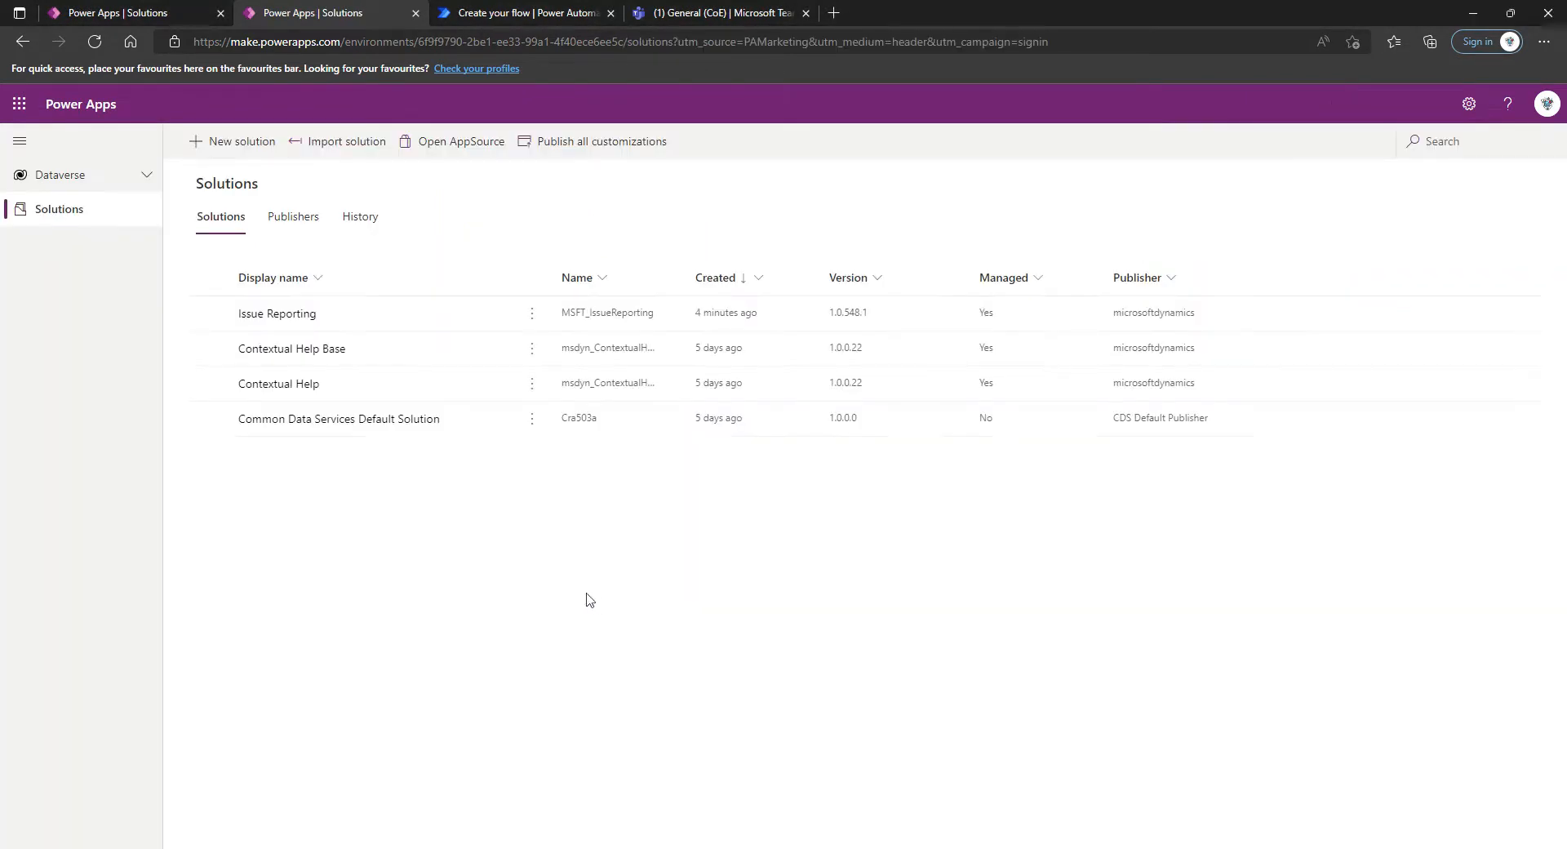
# - Go back to powerapps.microsoft.com and sign in to the maker portal again
pyautogui.click(385, 42)
pyautogui.click(384, 42)
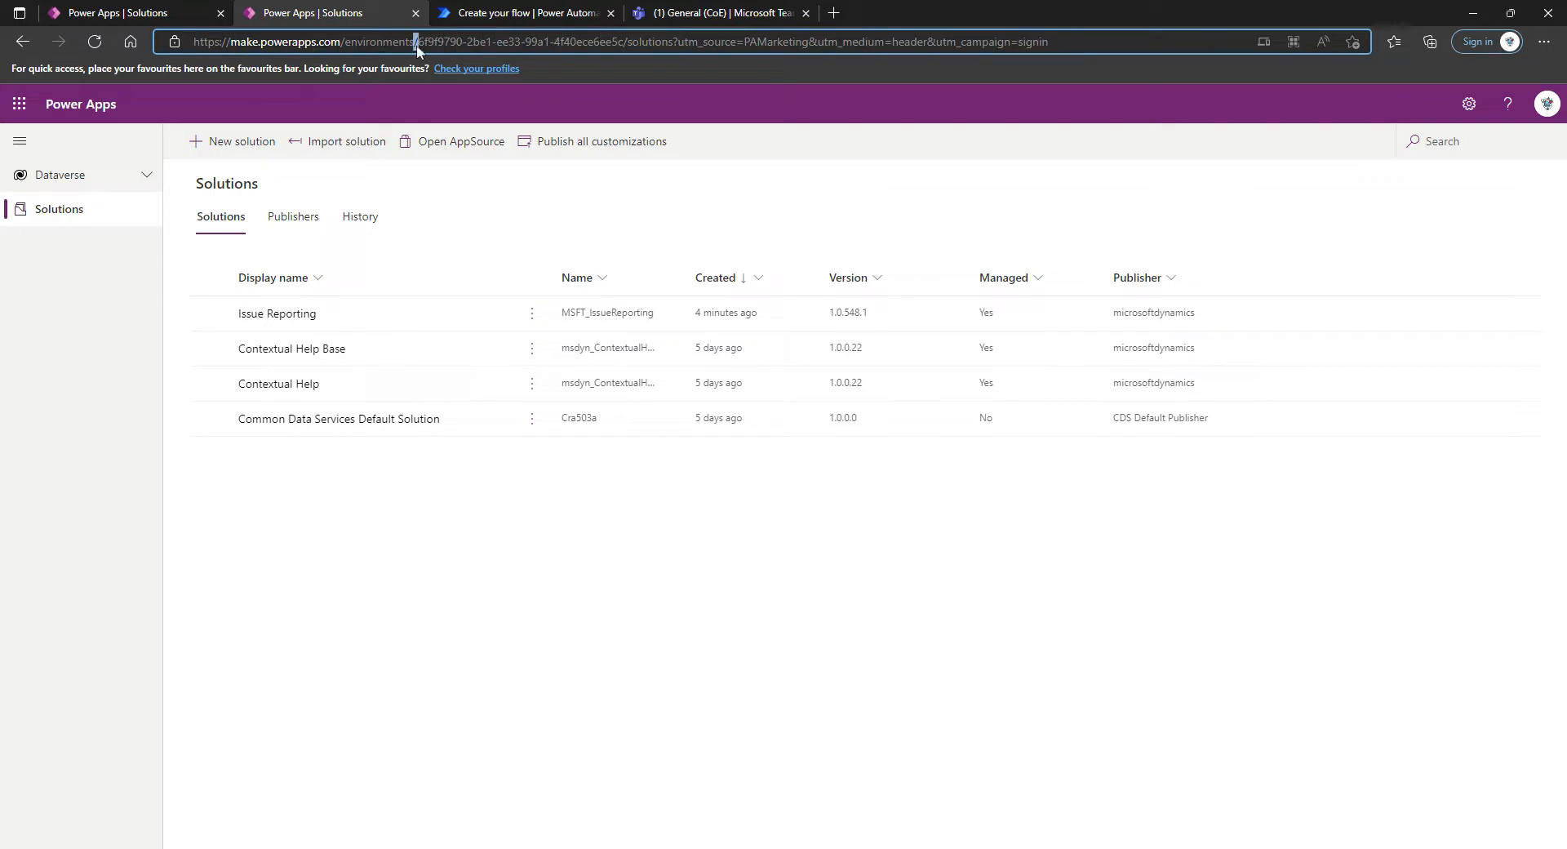
pyautogui.tripleClick(468, 42)
pyautogui.write('powerapps')
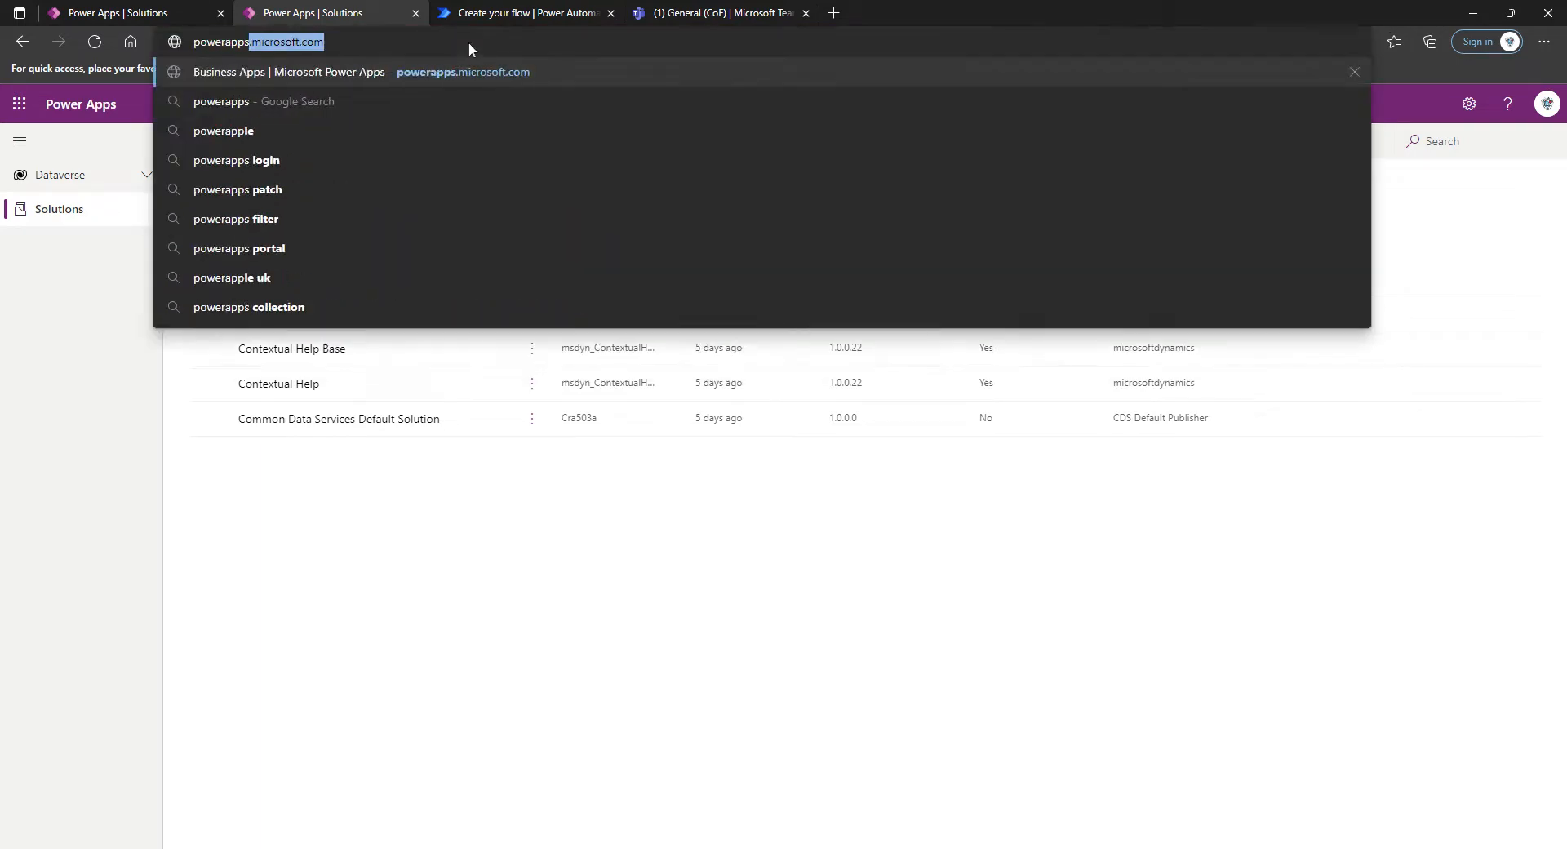
pyautogui.press('Return')
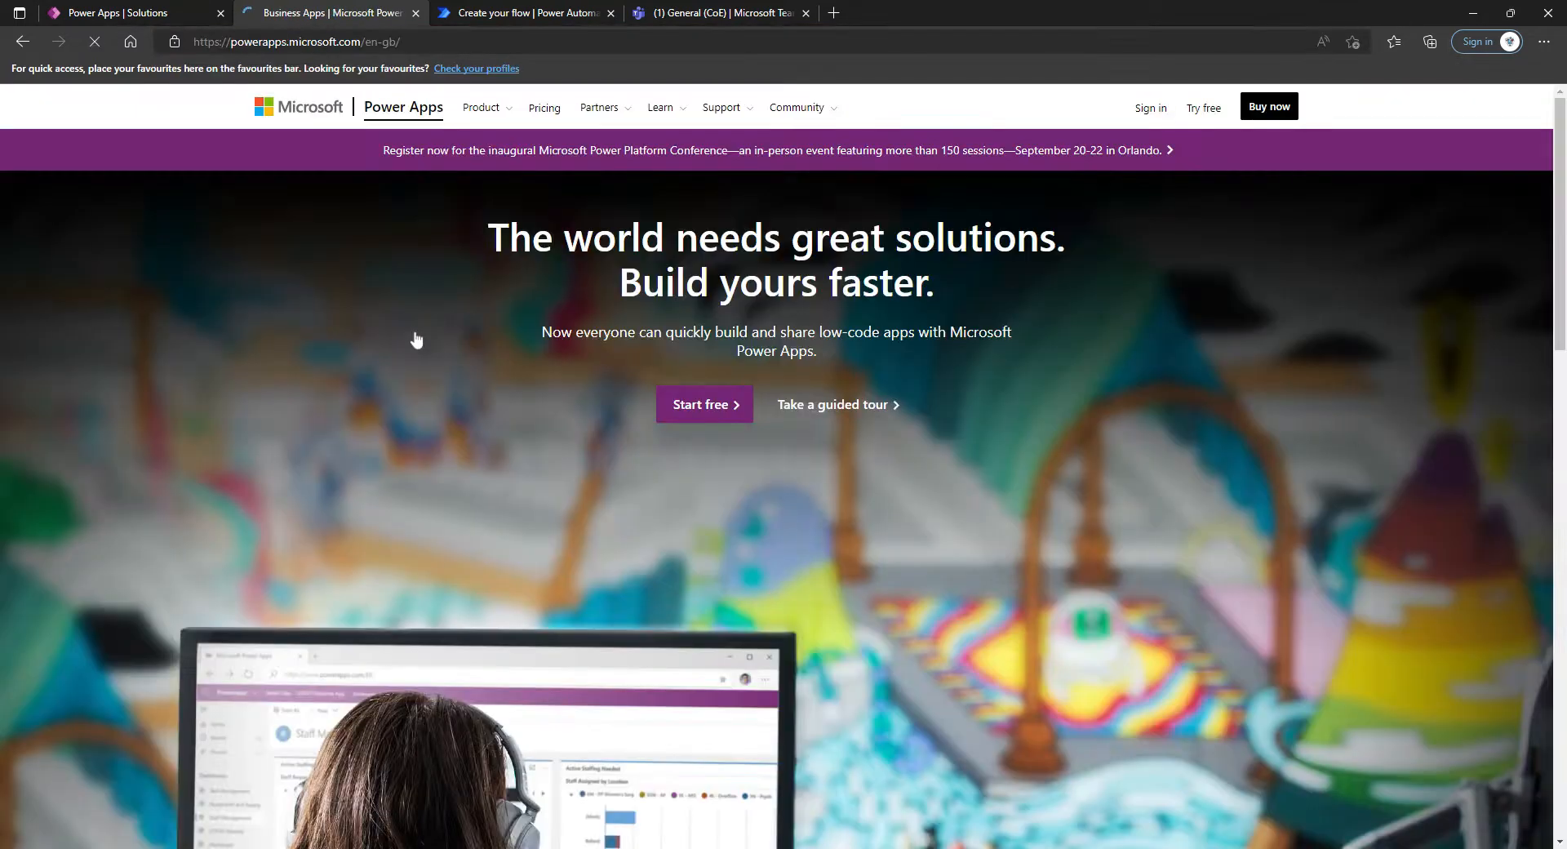
pyautogui.click(1148, 108)
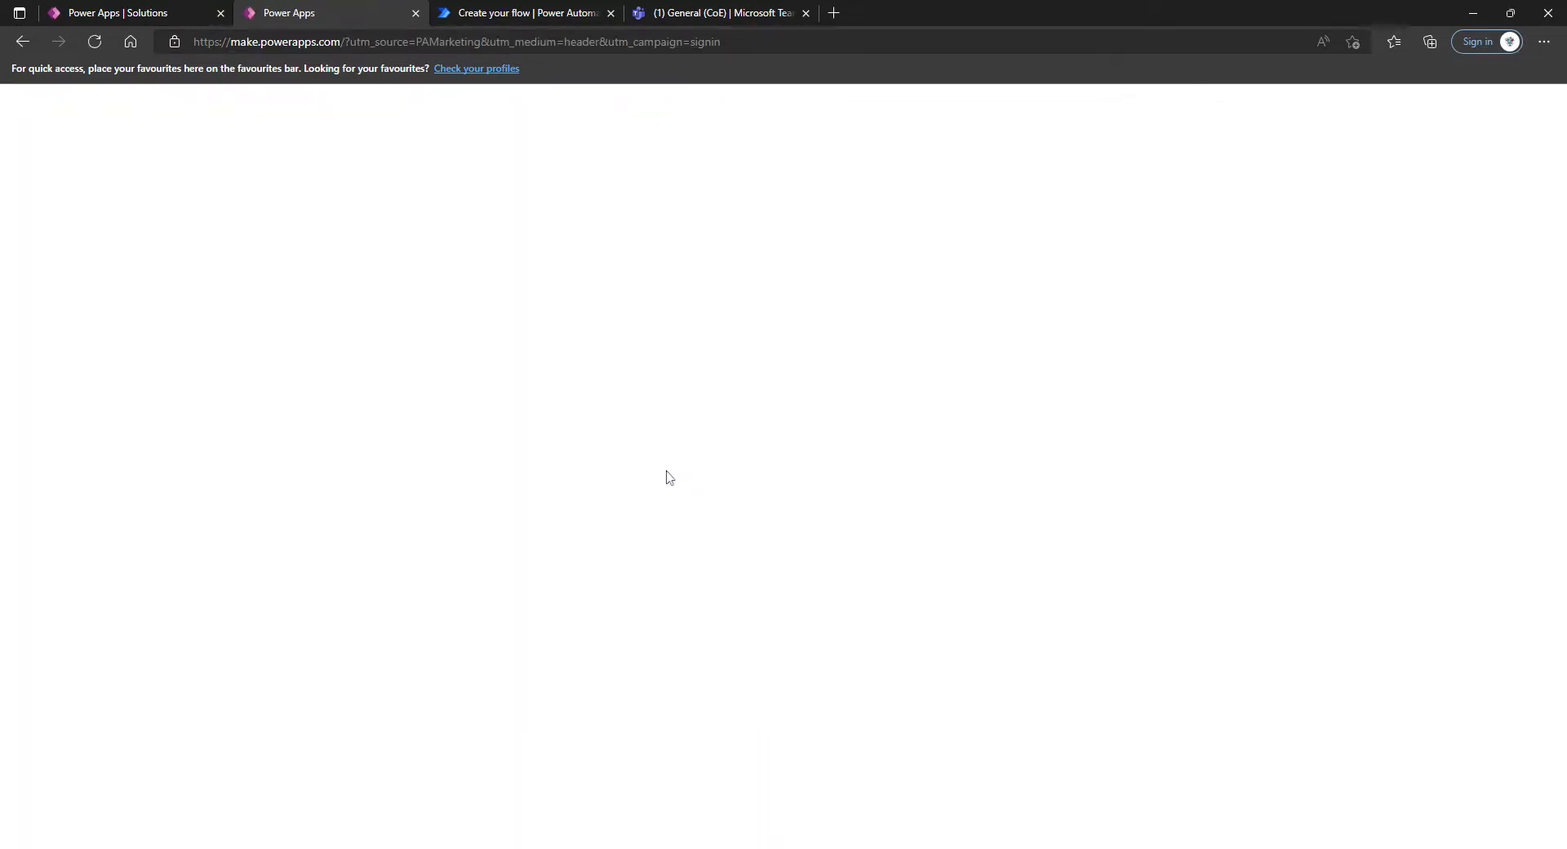
# - Replace only the environment ID in the maker portal's home address with the copied CoE environment ID and load the page
pyautogui.click(409, 43)
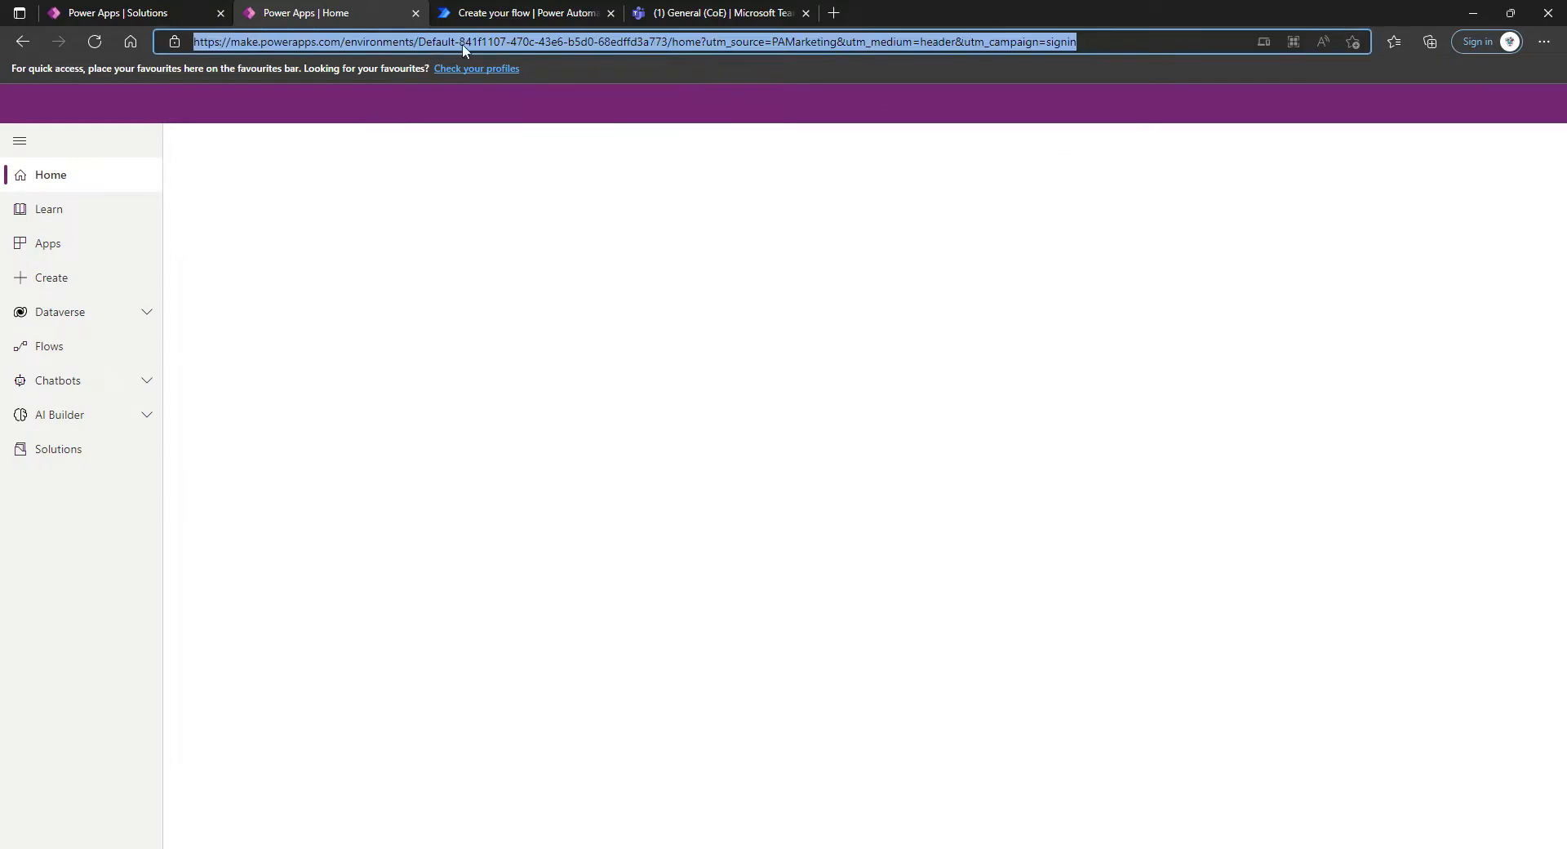
pyautogui.click(410, 42)
pyautogui.moveTo(418, 42); pyautogui.dragTo(668, 41)
pyautogui.write('6f9f9790-2be1-ee33-99a1-4f40ece6ee5c')
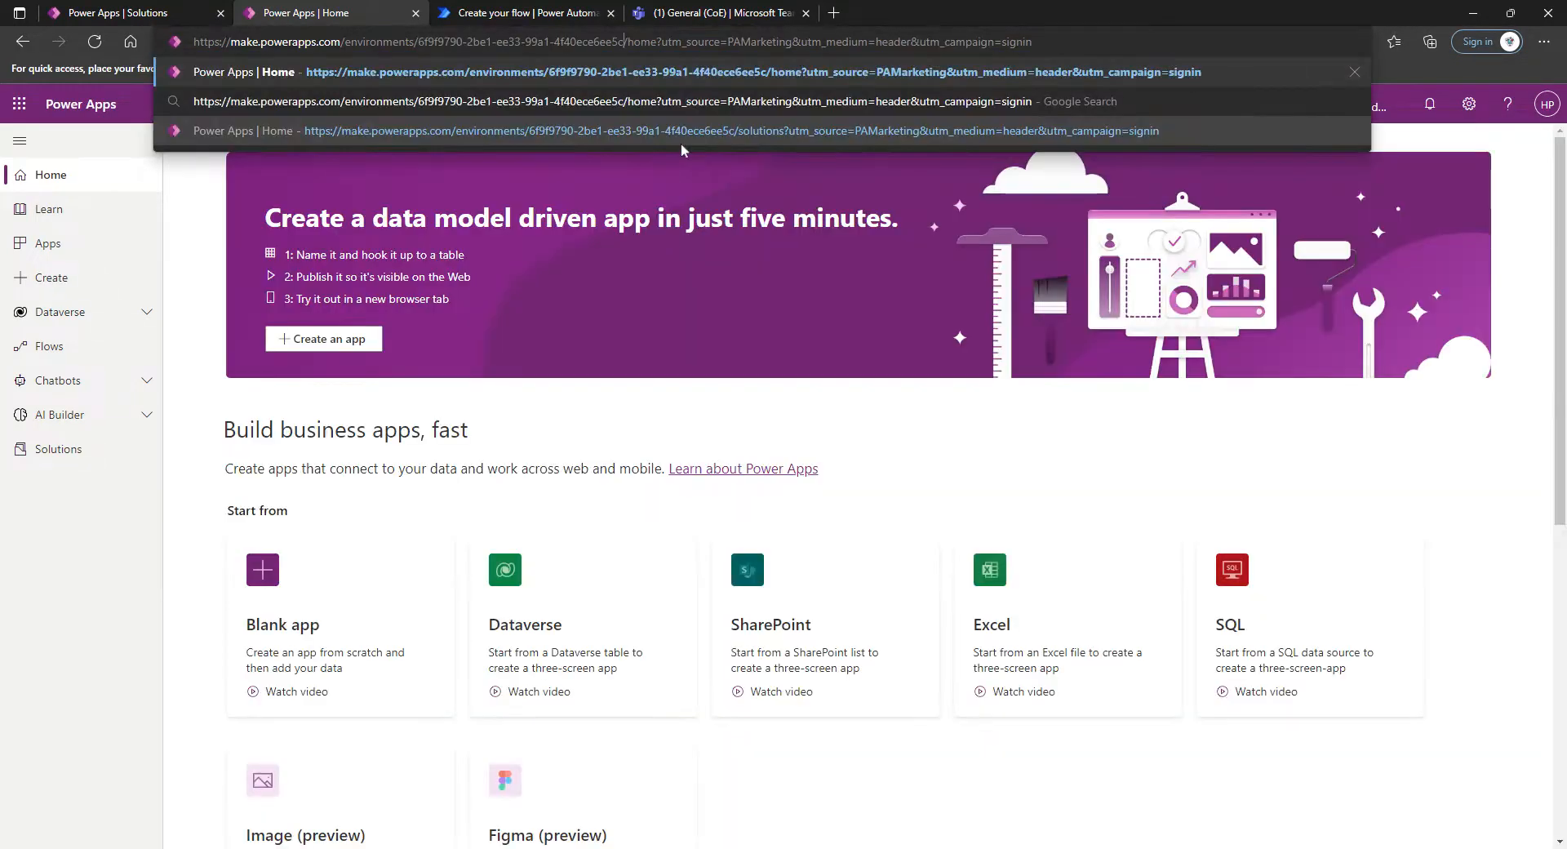
pyautogui.press('Return')
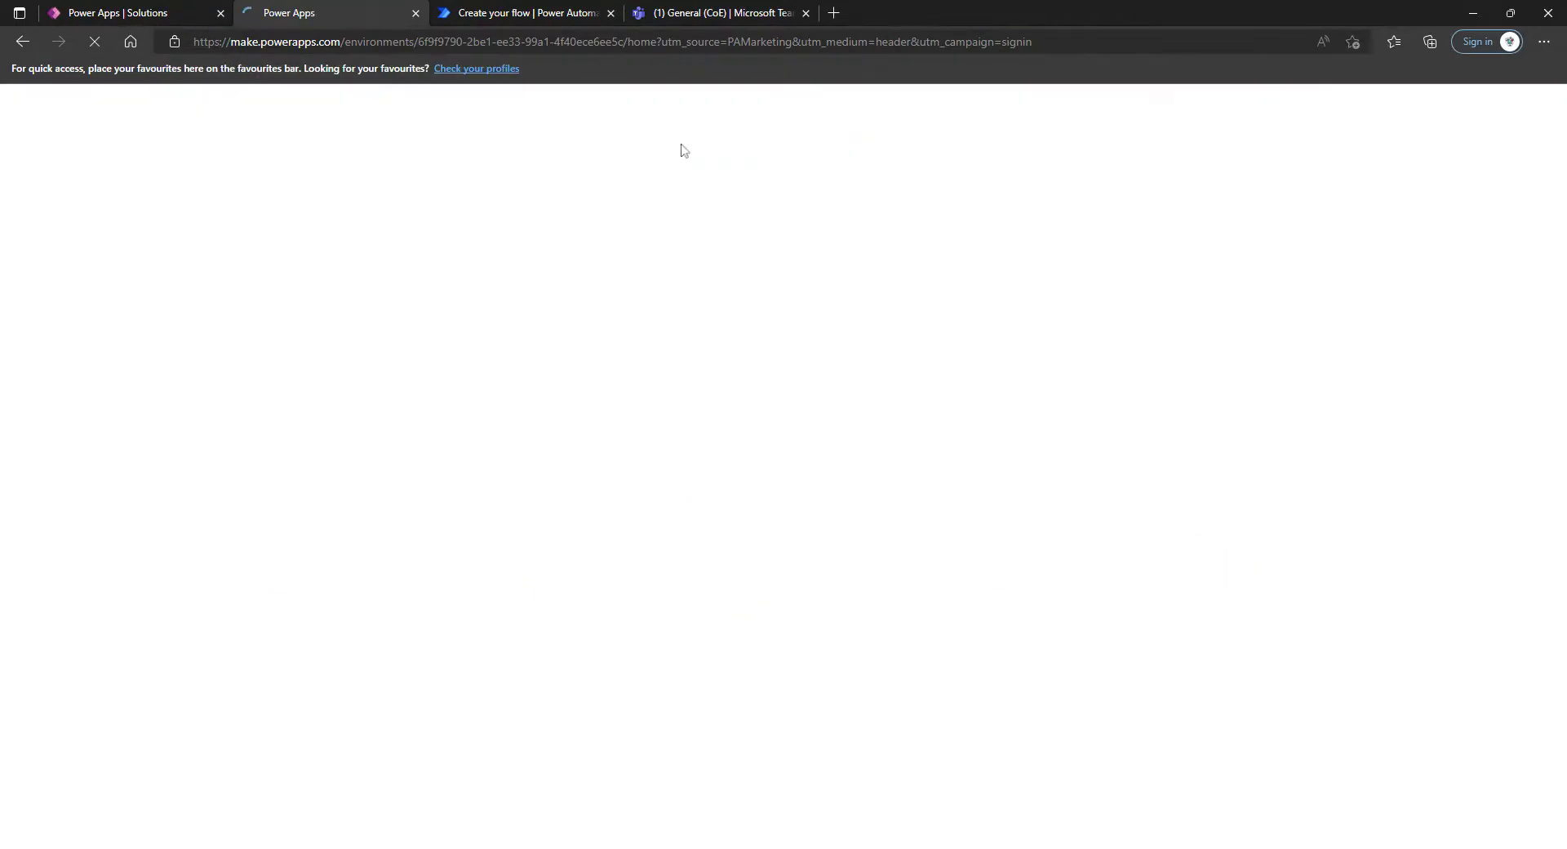